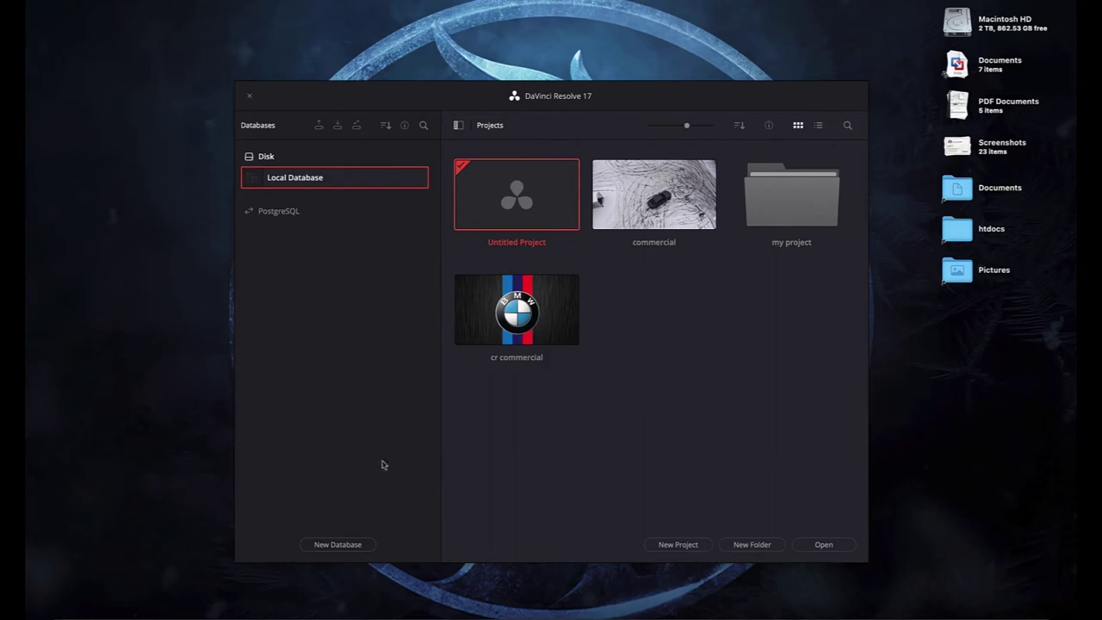
Preview the finished BMW_FINAL.mov video from the project media folder, skipping to about 30 seconds.
left_click(41, 610)
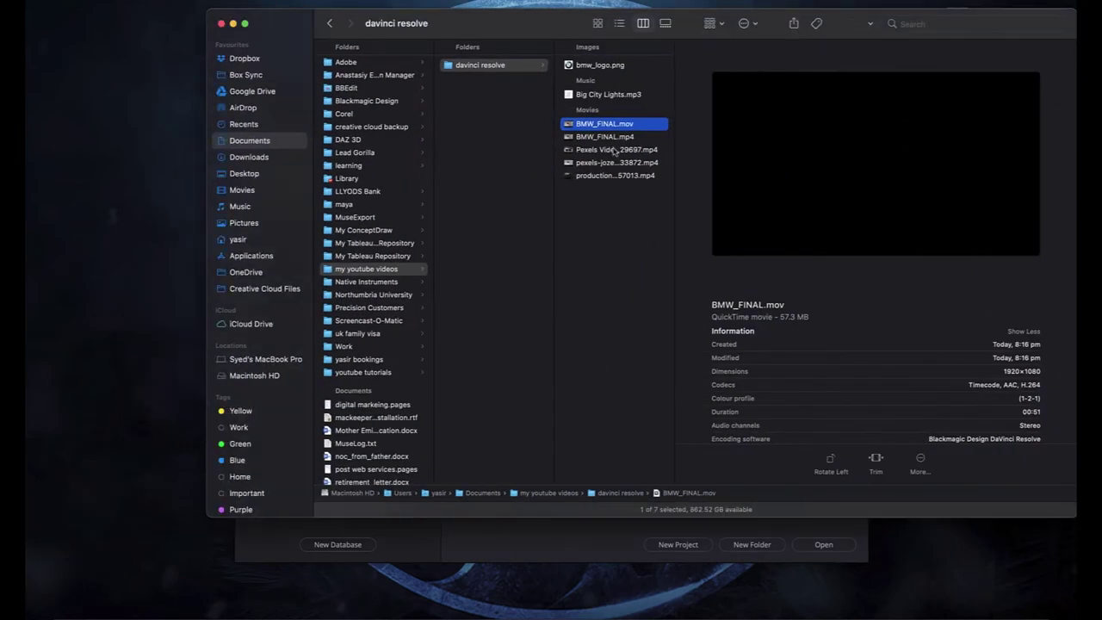
key("space")
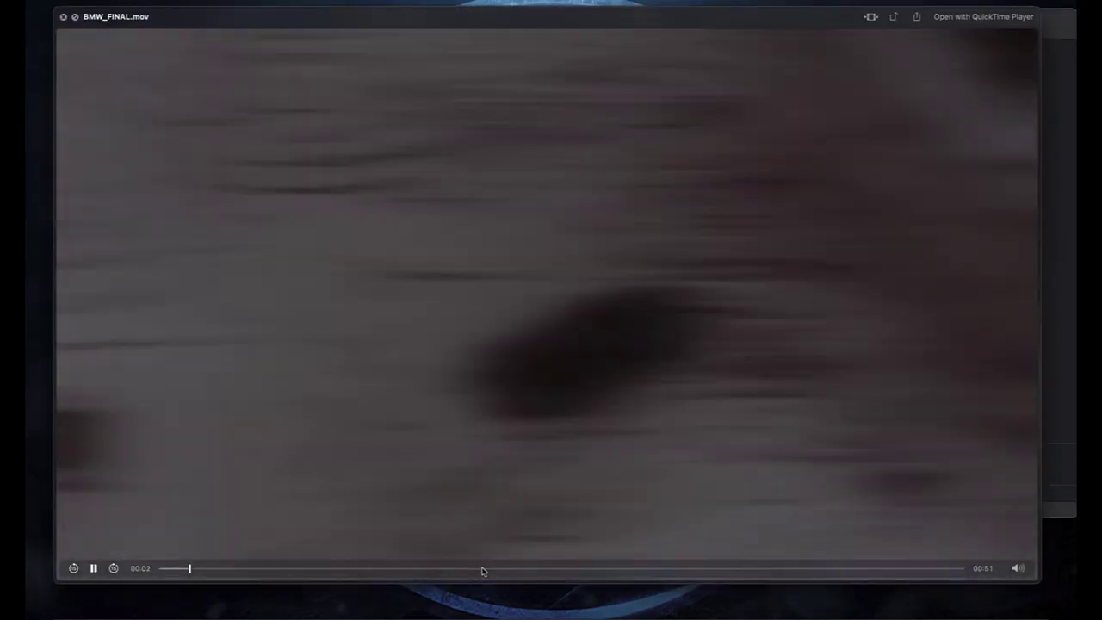
left_click_drag(482, 571, 645, 568)
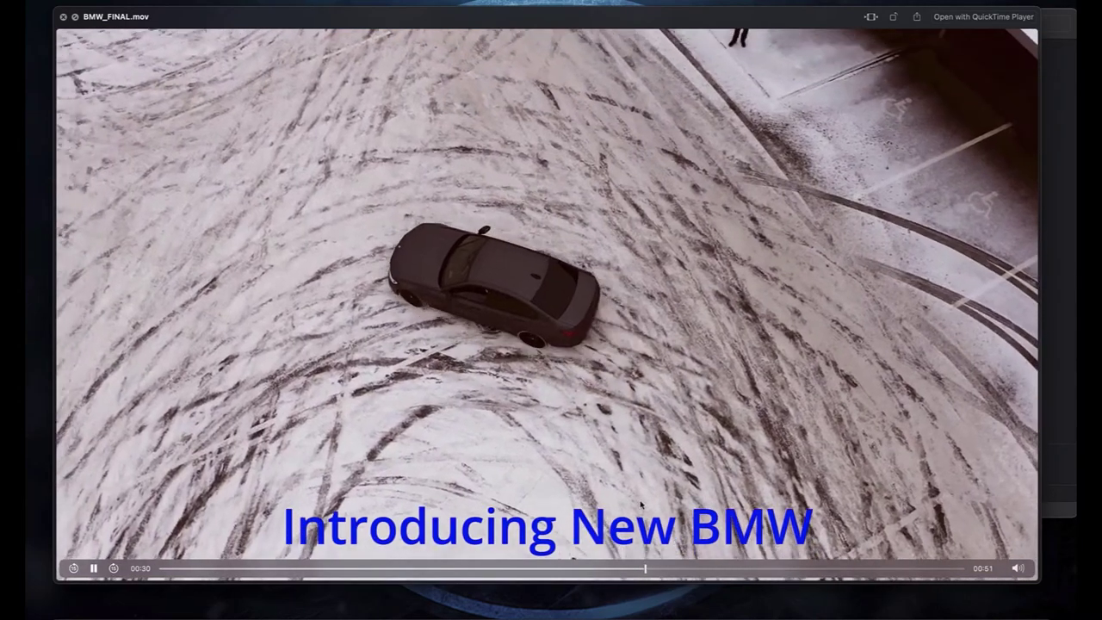
key("space")
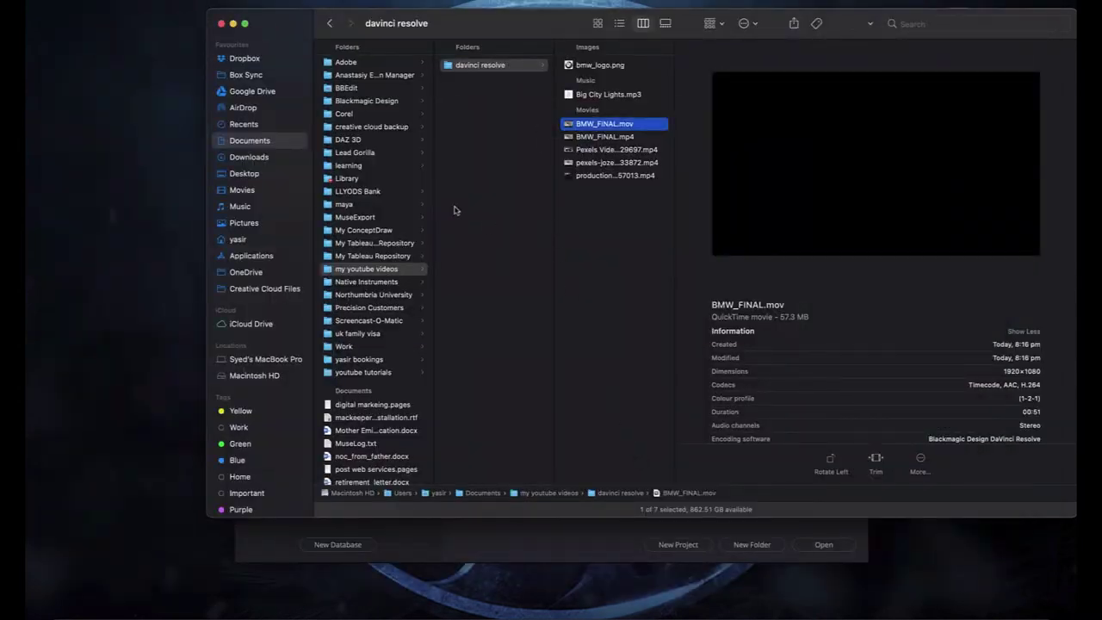
Hide the folder window, reposition the project manager and browse the DaVinci Resolve 17 product page.
left_click(233, 23)
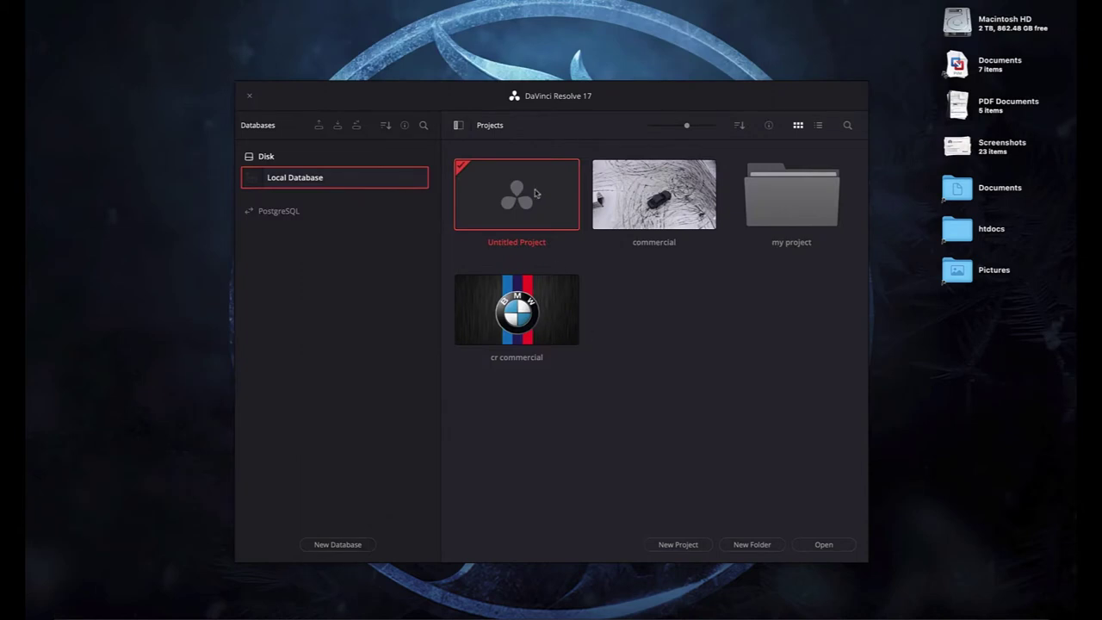
left_click_drag(458, 105, 452, 96)
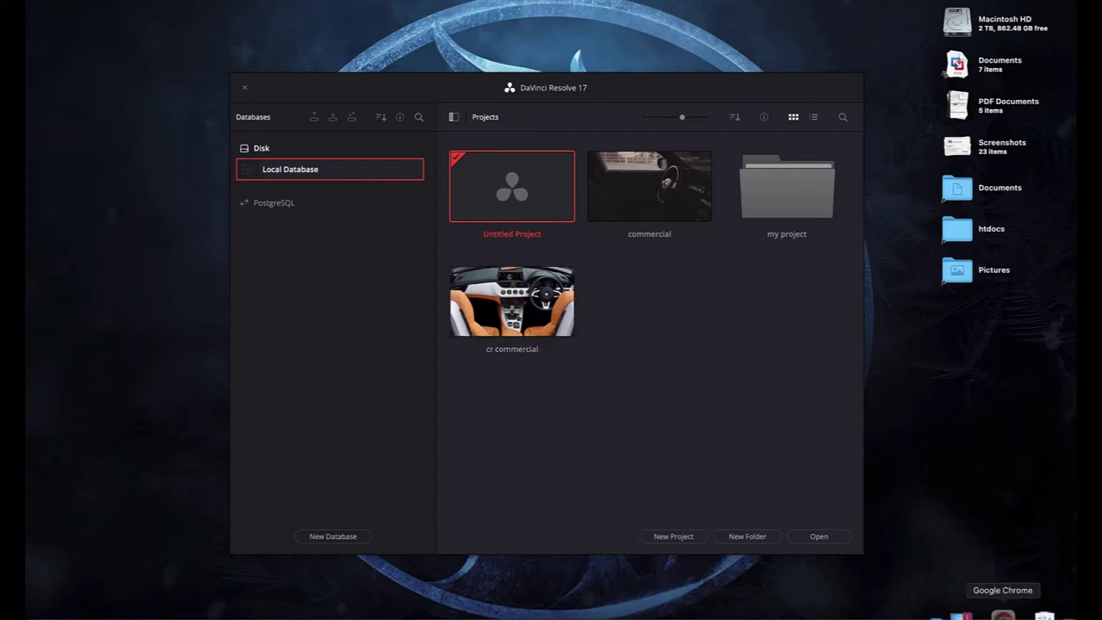
left_click(1003, 607)
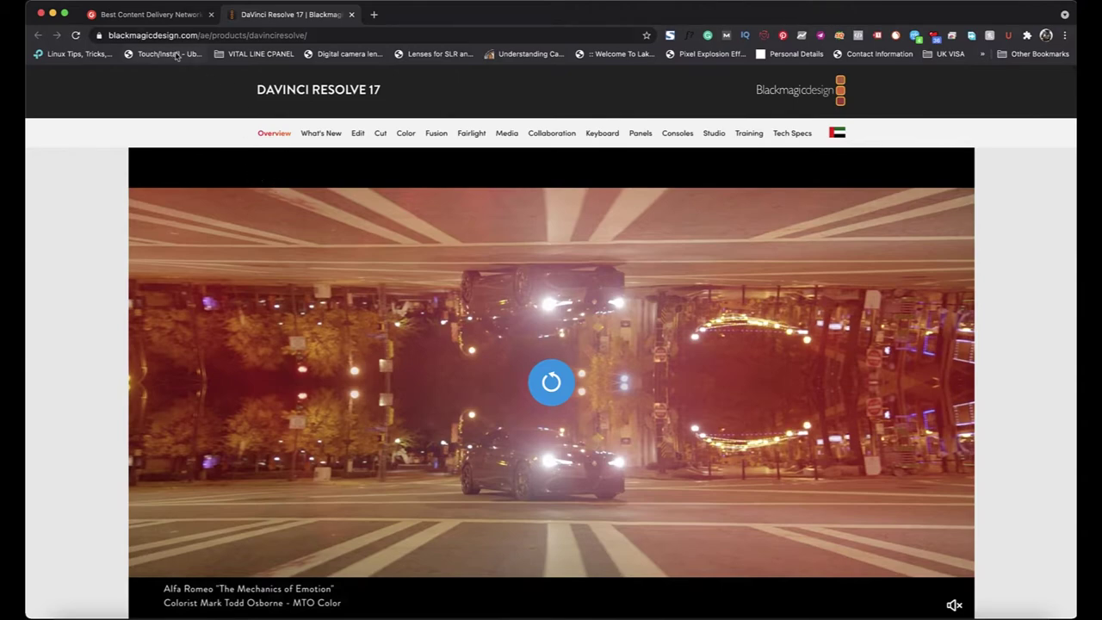
scroll(461, 332, "down", 5)
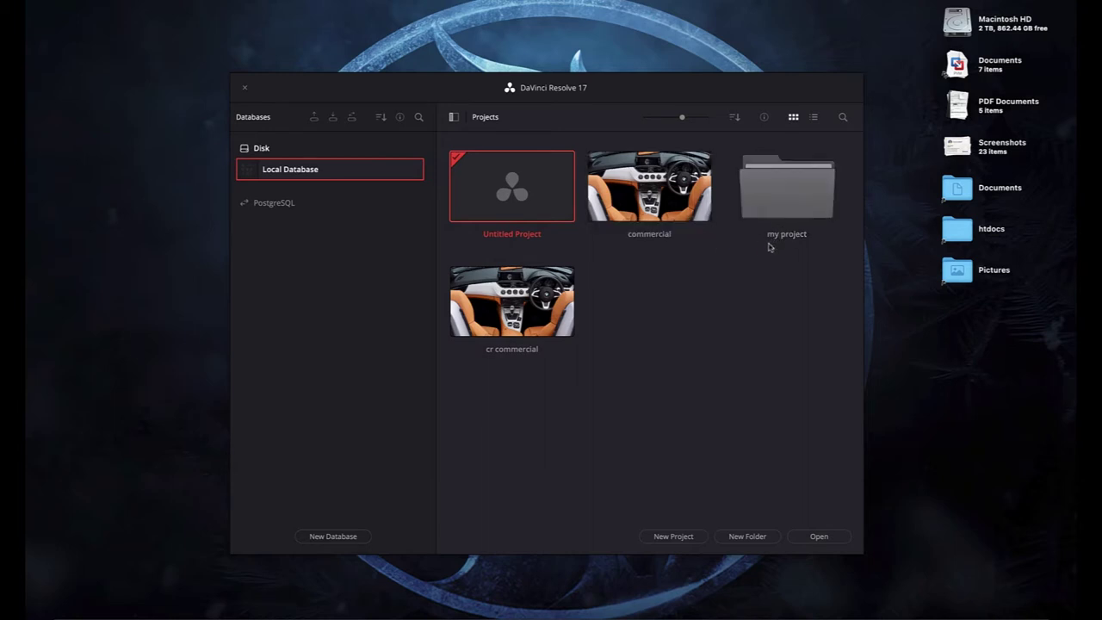
Create a new project named 'bmw commercial' and show it on the Media page.
left_click(674, 536)
key("BackSpace")
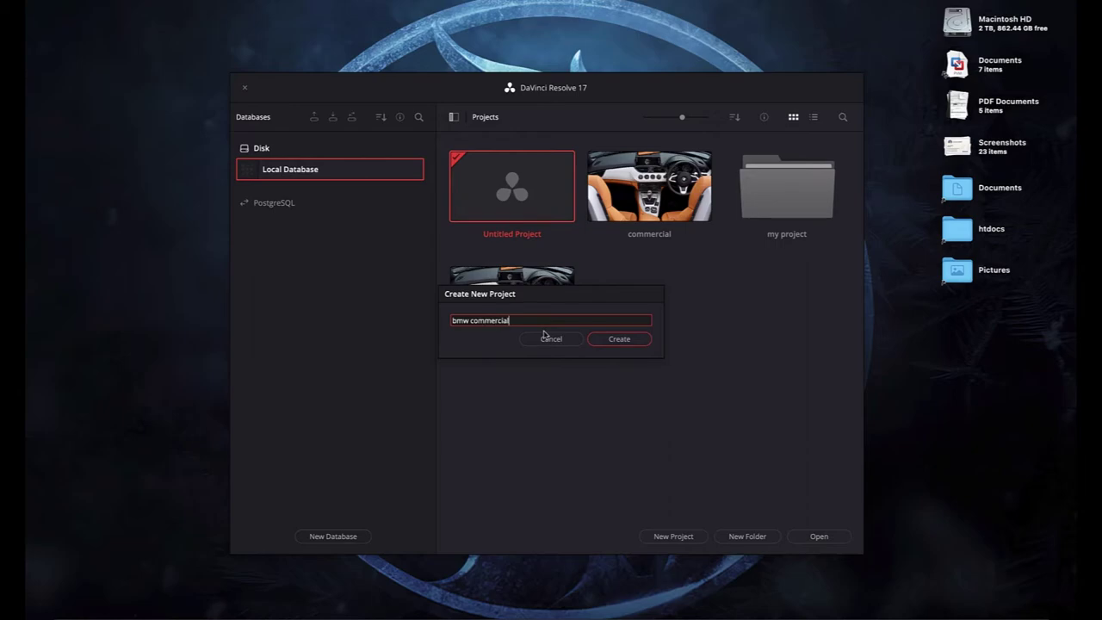
left_click(620, 339)
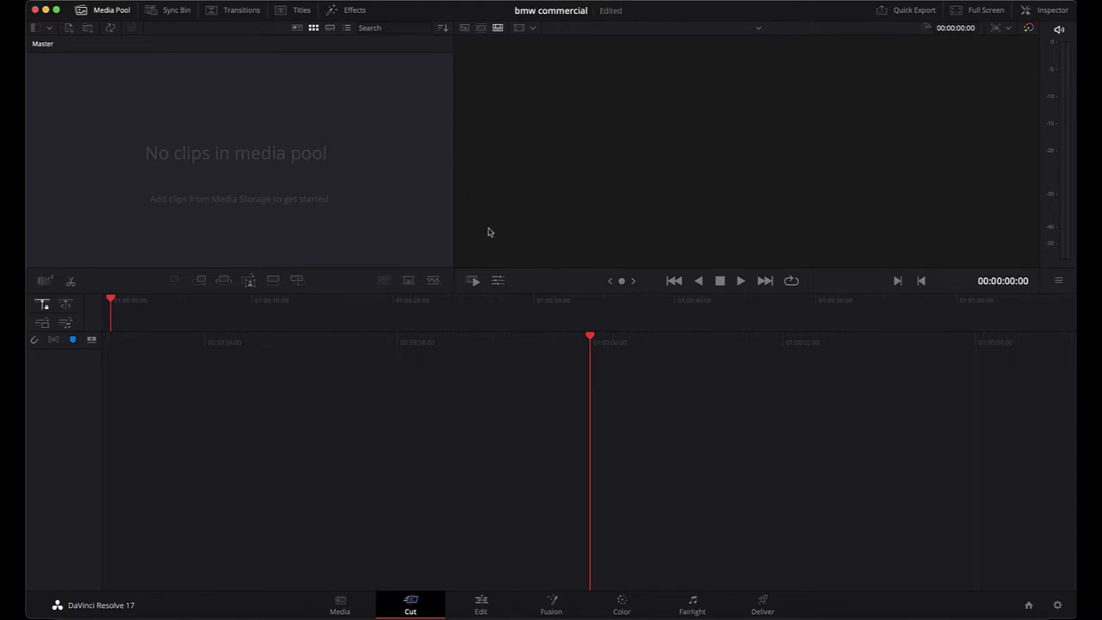
left_click(350, 601)
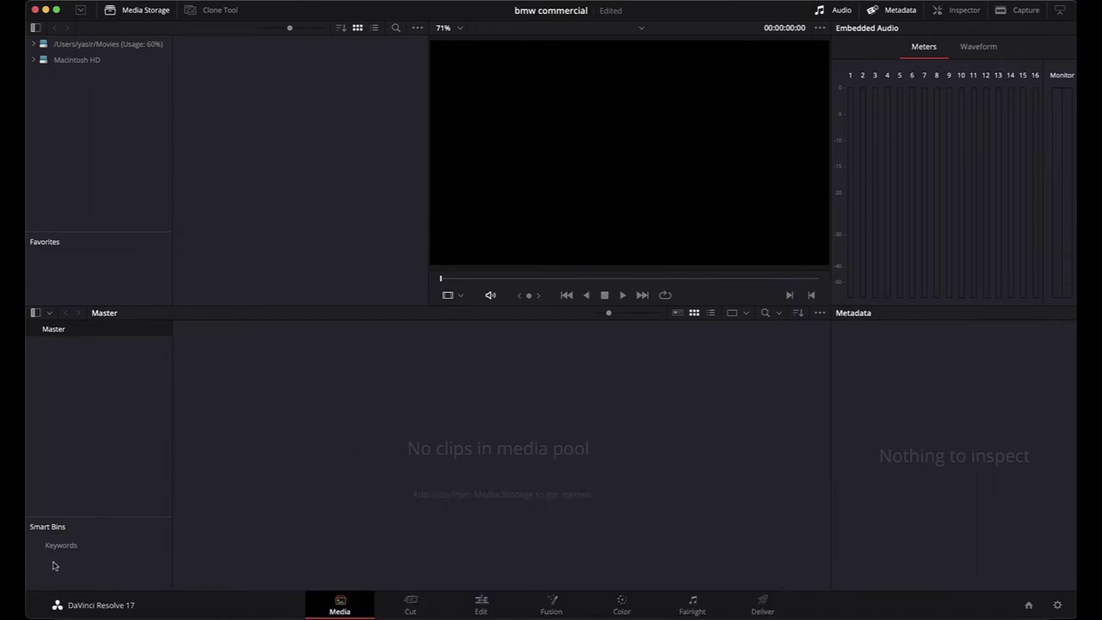
Look at the Cut page, then move to the Edit page of 'bmw commercial'.
left_click(413, 609)
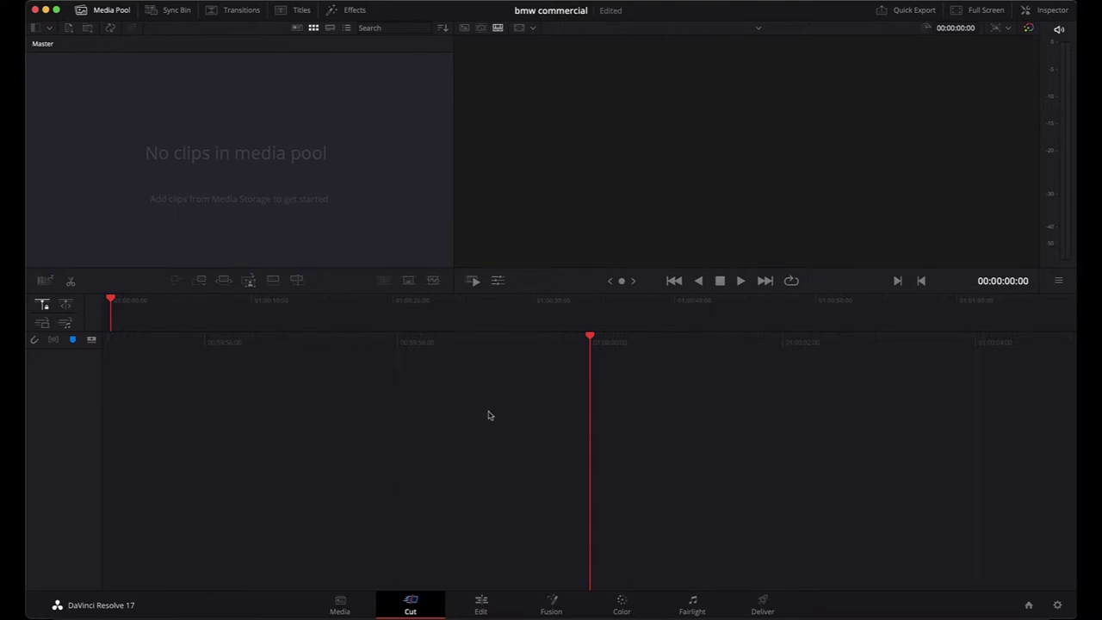
left_click(484, 604)
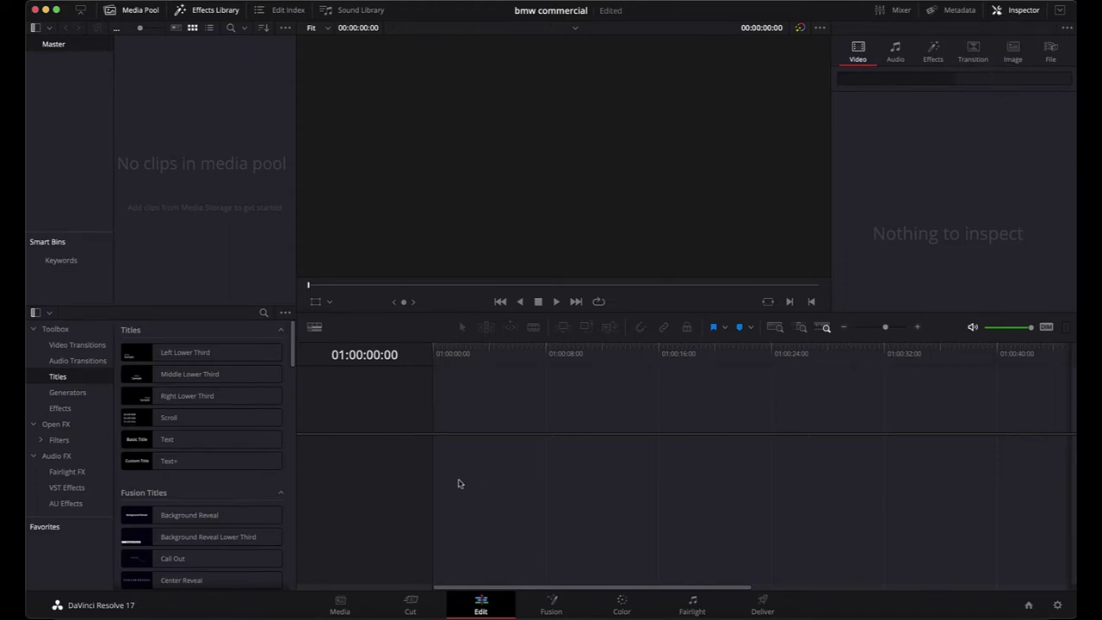
Look at the Fusion page, then move to the Color page.
left_click(552, 603)
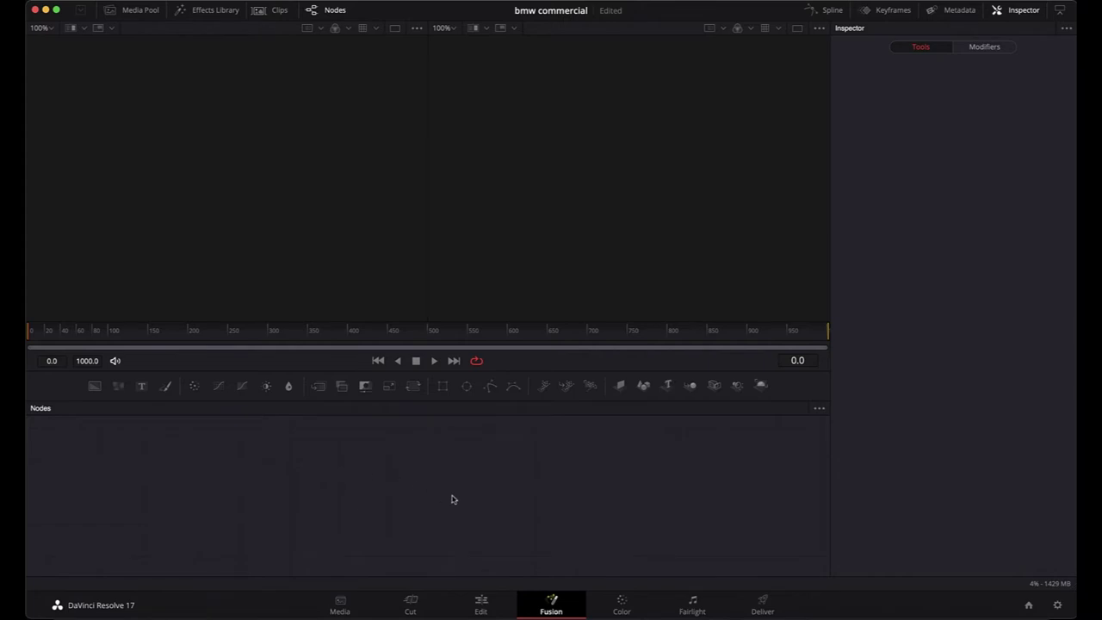
left_click(620, 606)
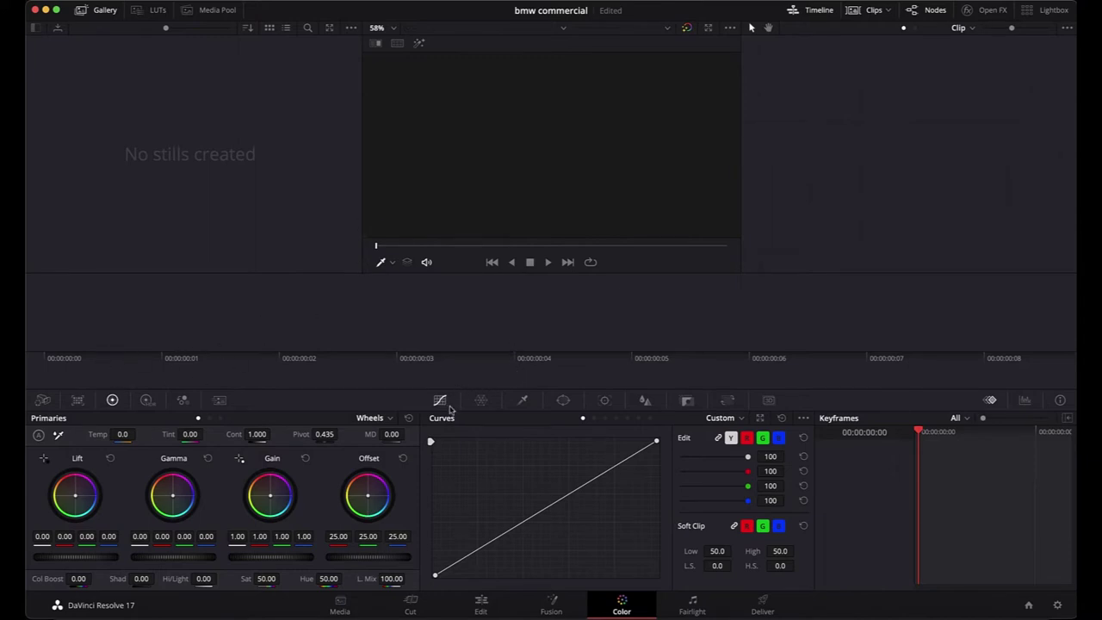
Look at the Fairlight and Deliver pages, then return to the Media page's empty media pool.
left_click(693, 605)
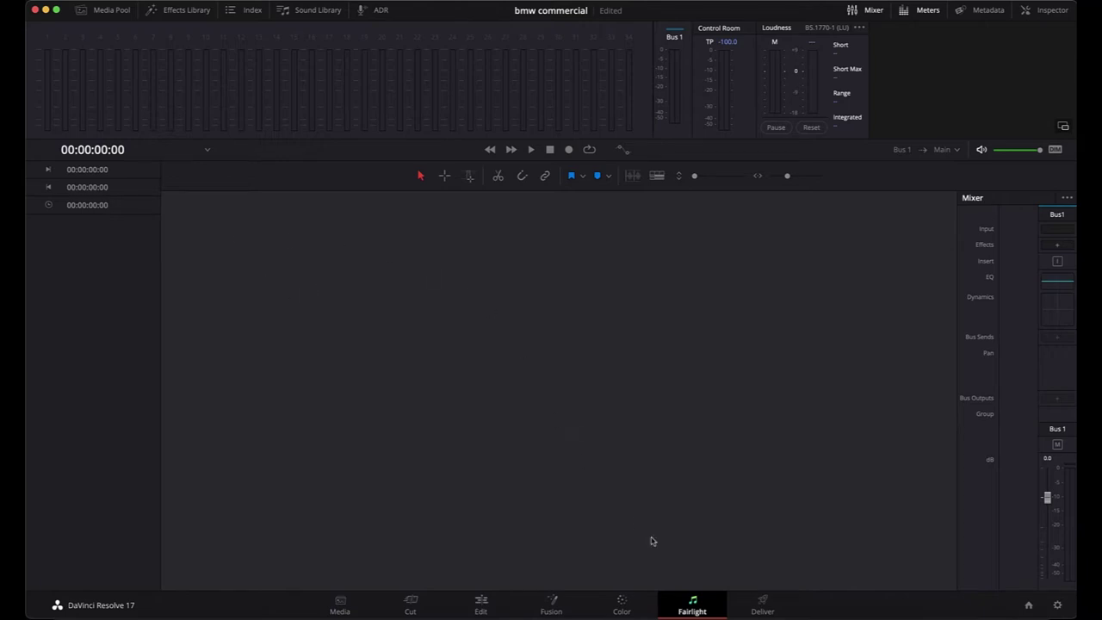
left_click(762, 603)
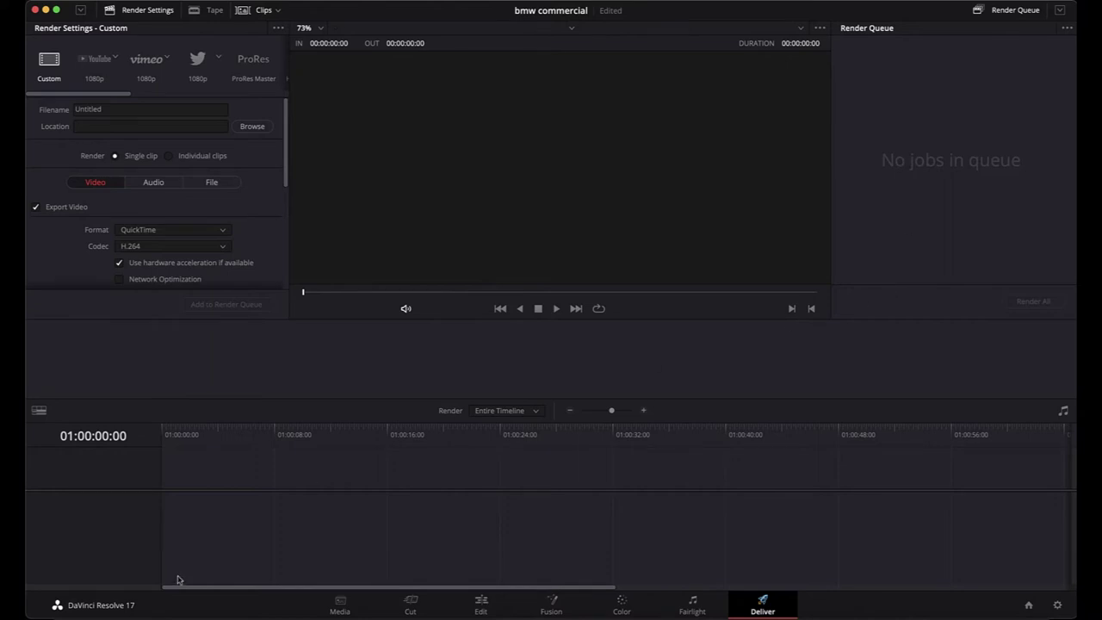
left_click(340, 605)
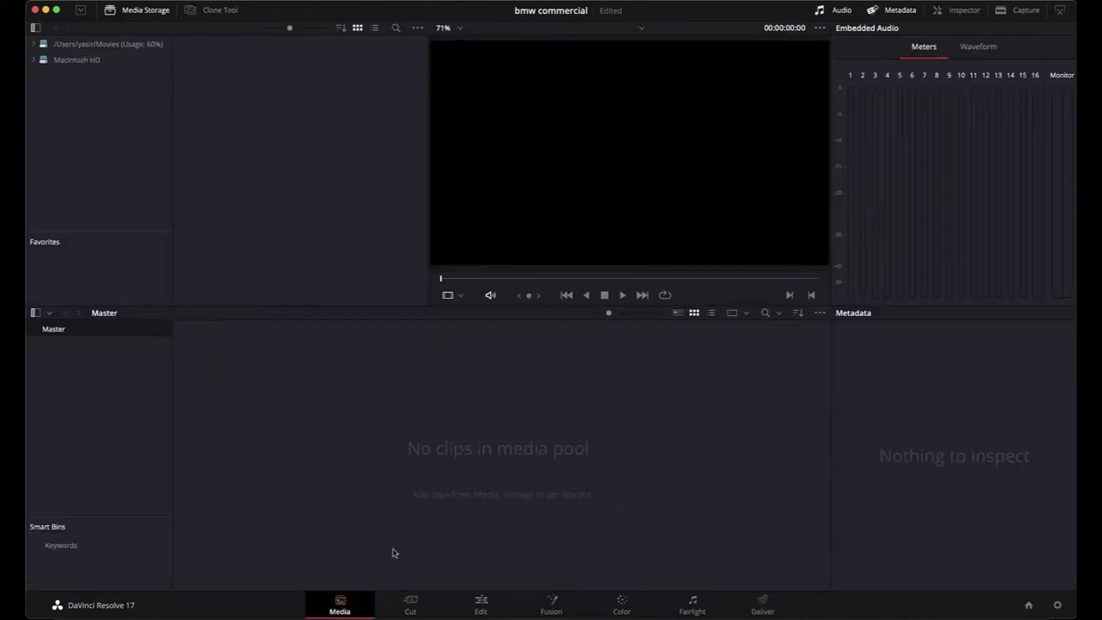
right_click(361, 367)
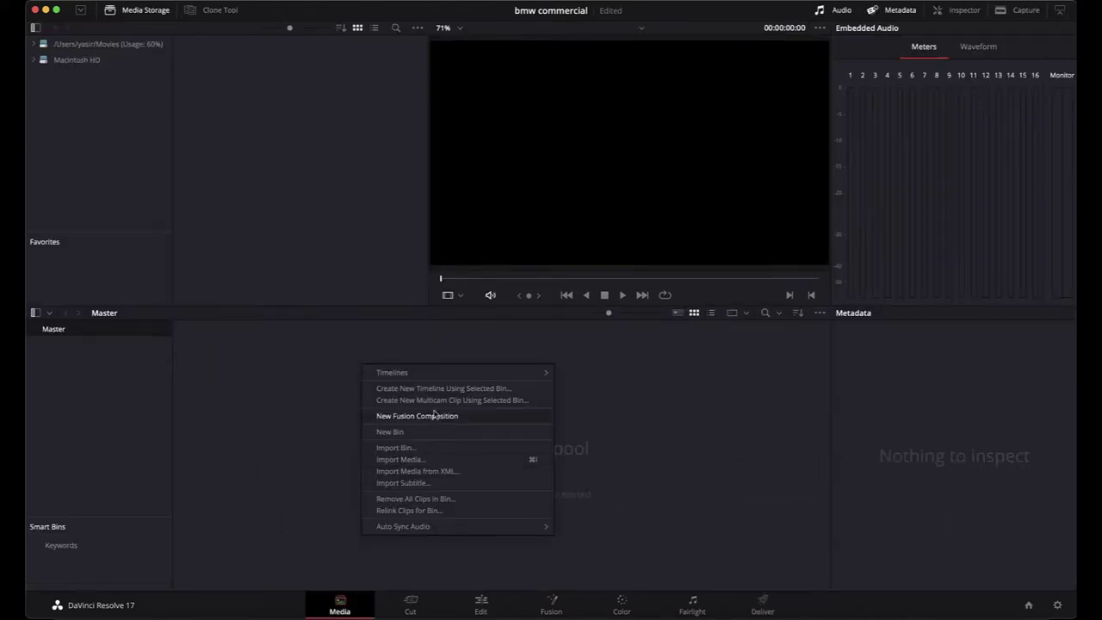
Import Big City Lights.mp3, bmw_logo.png and the three stock video clips into the media pool.
left_click(402, 460)
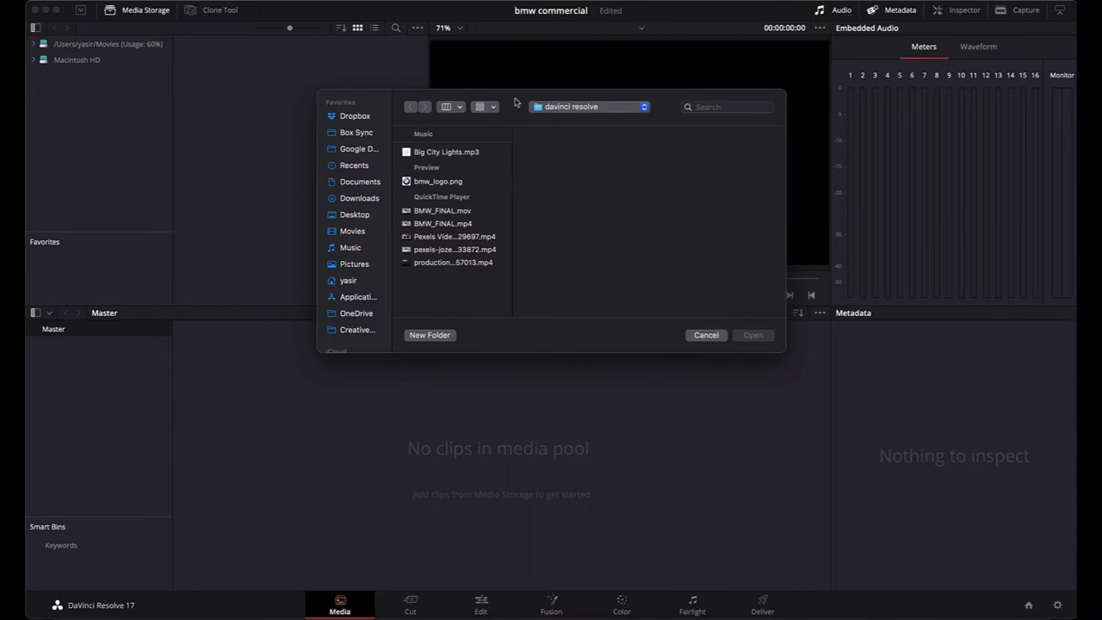
left_click_drag(515, 101, 510, 138)
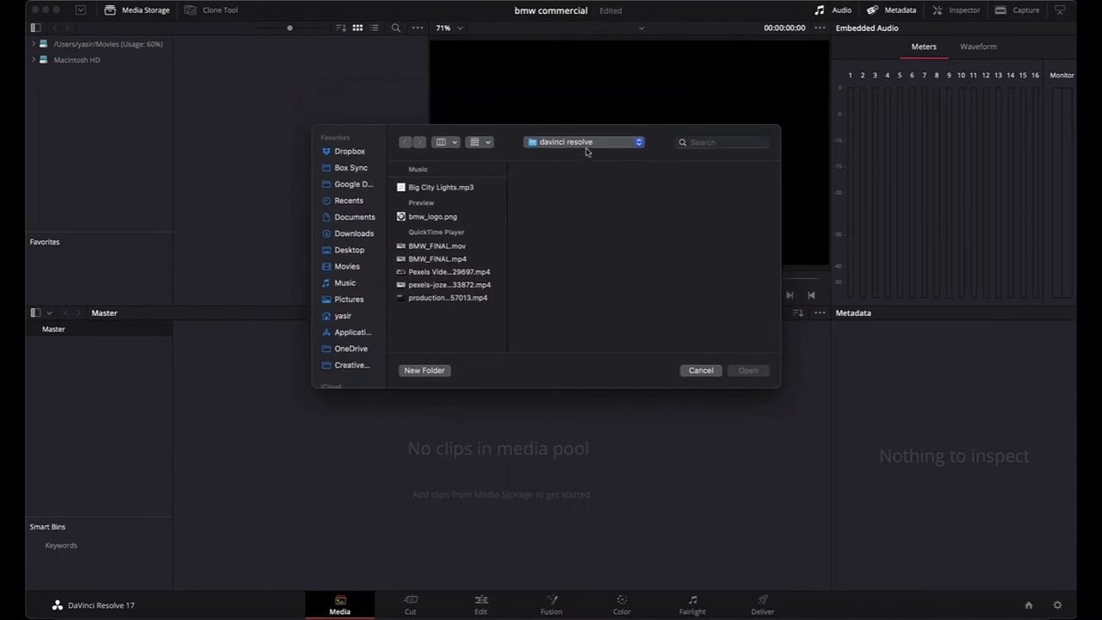
left_click(430, 191)
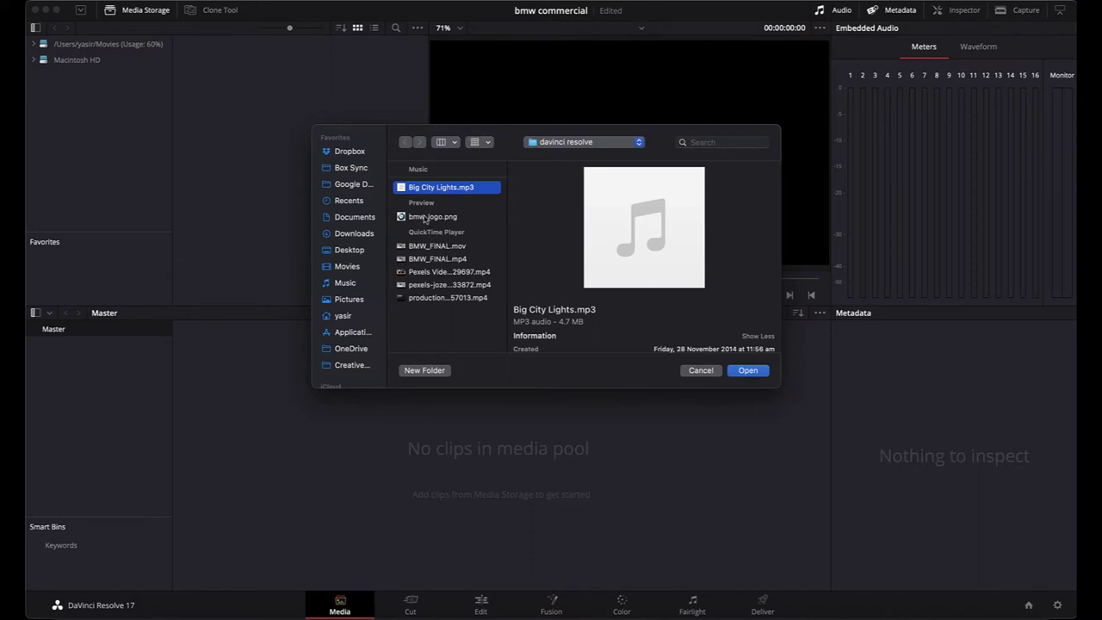
left_click(424, 218, "super")
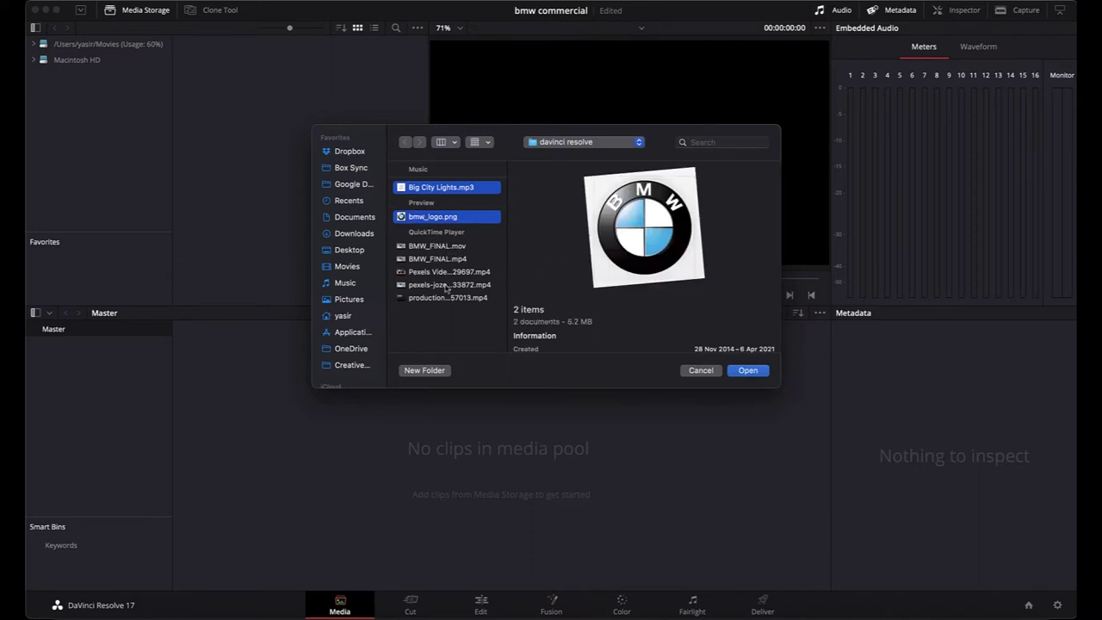
left_click(424, 272, "super")
left_click(427, 285, "super")
left_click(428, 298, "super")
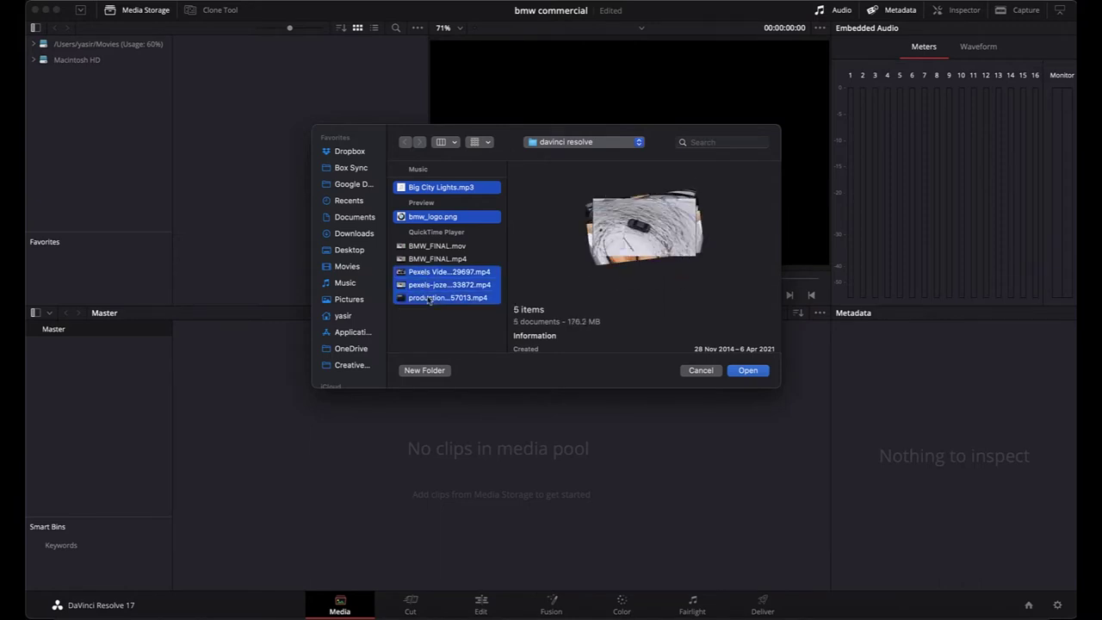
left_click(748, 370)
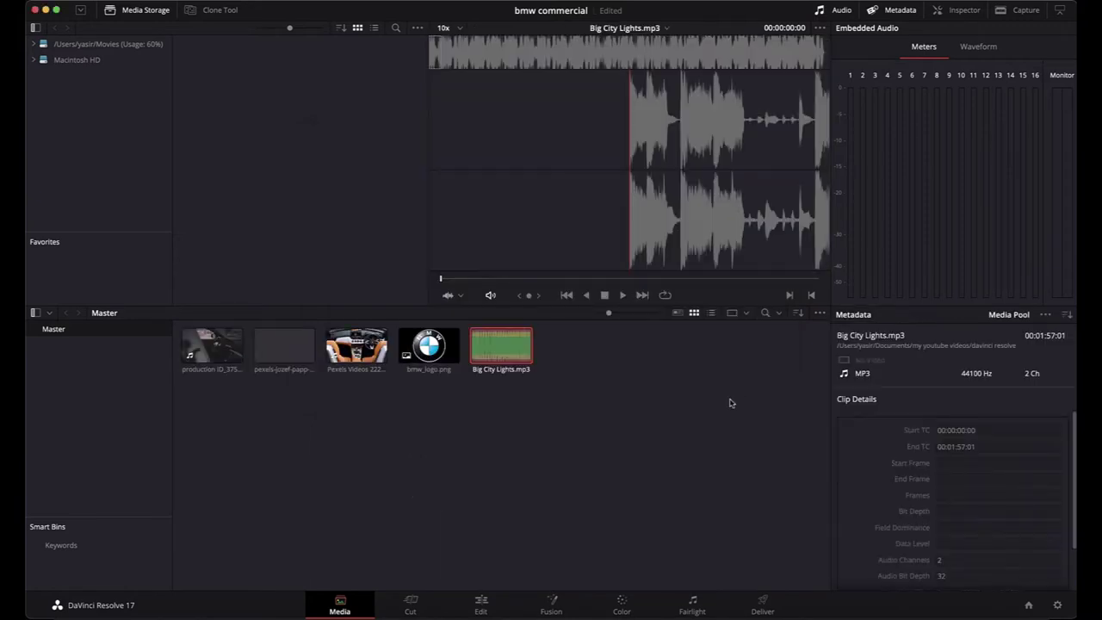
Preview the Big City Lights music and the production clip, then go to the Cut page.
key("space")
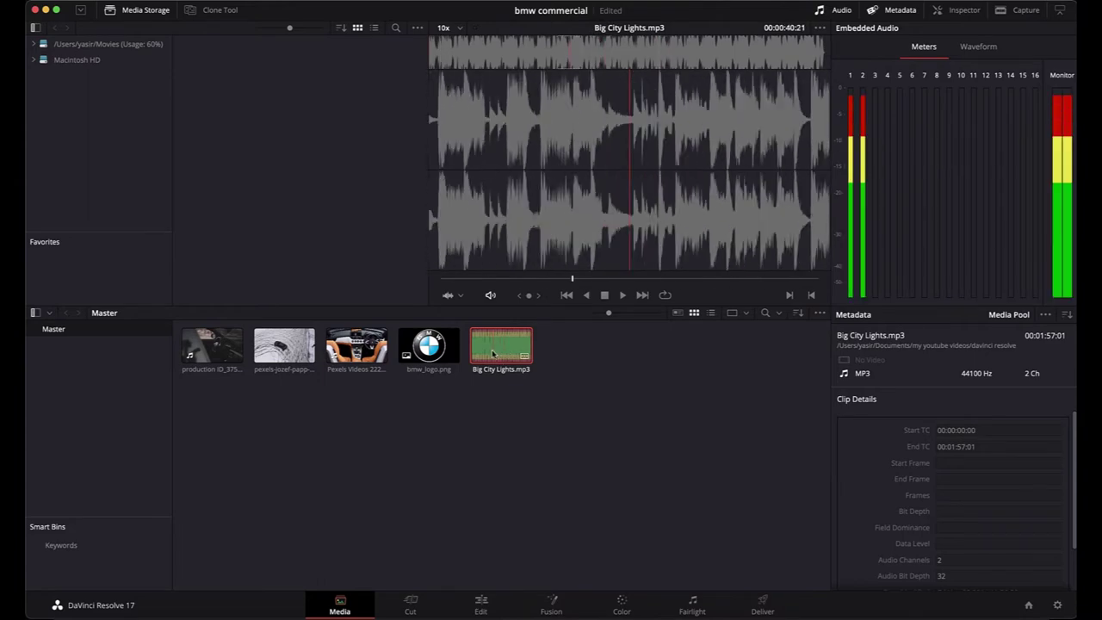
key("space")
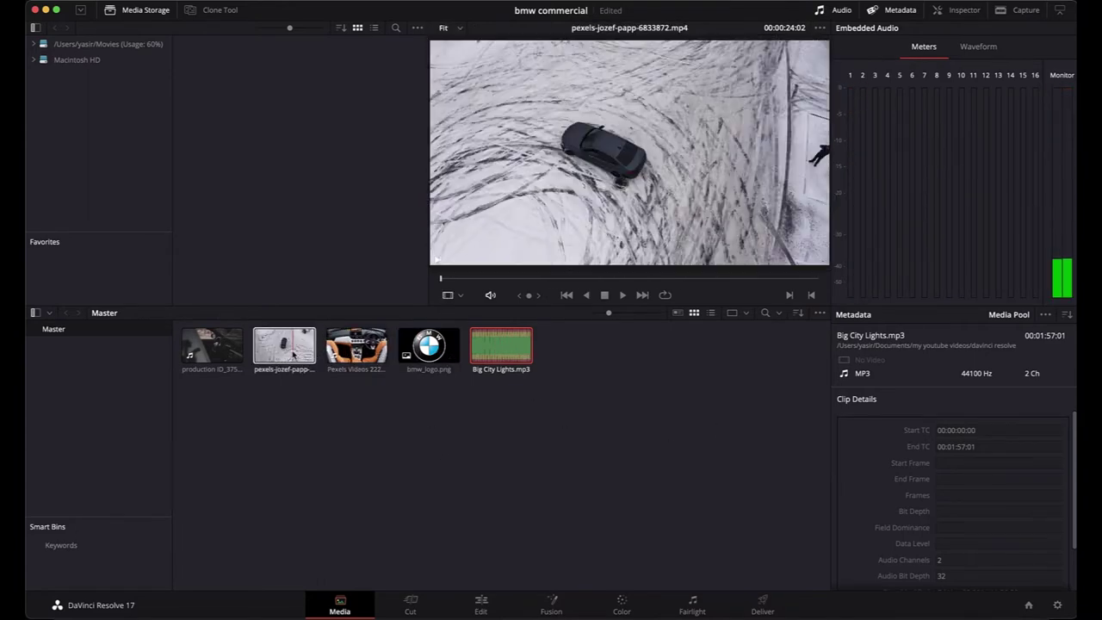
left_click(208, 349)
left_click(624, 296)
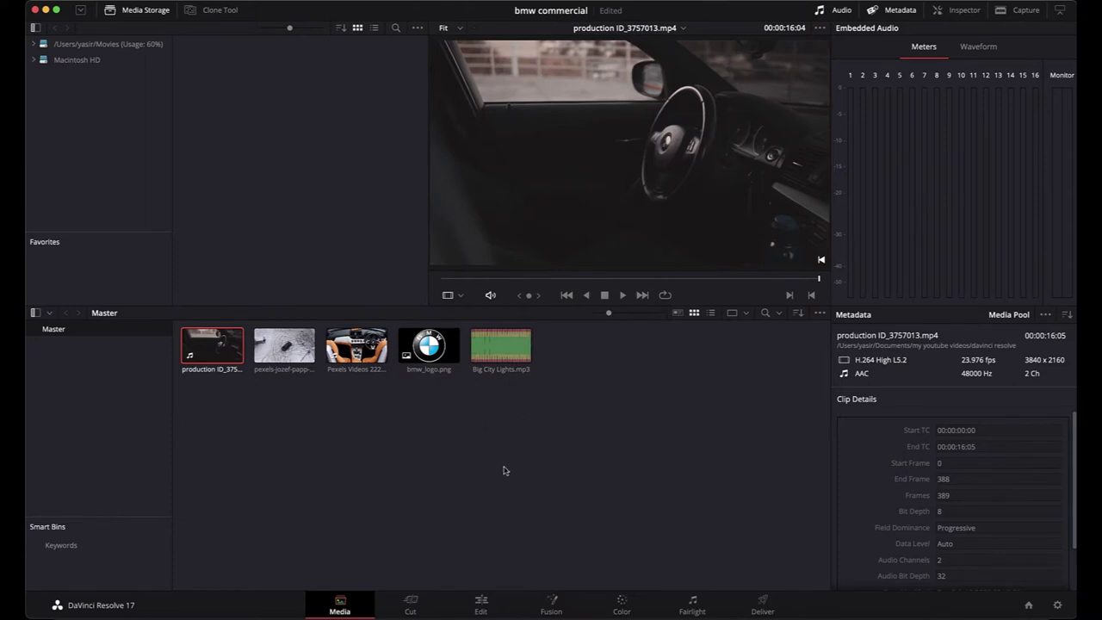
left_click(411, 605)
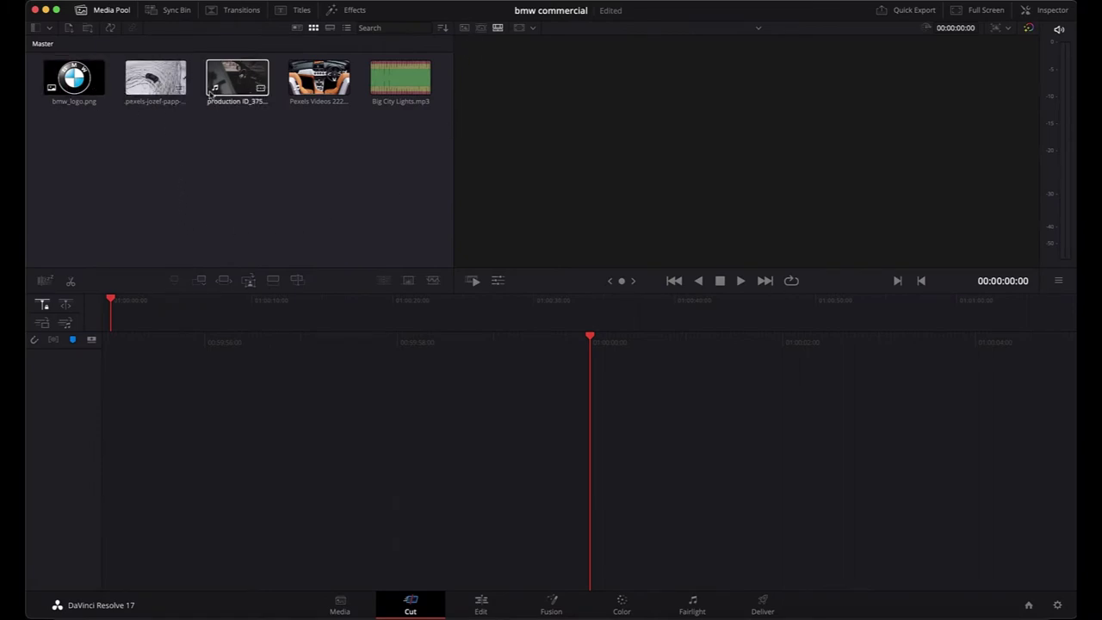
Place the production clip on a new Timeline 1 and scrub through it to 01:00:13:18.
left_click_drag(213, 90, 600, 445)
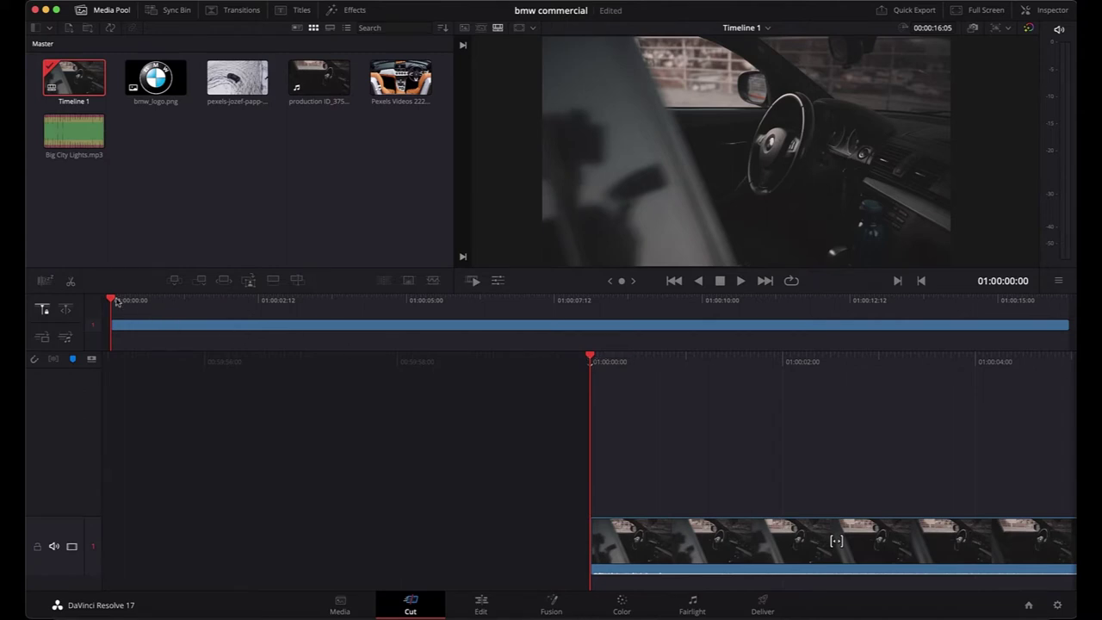
left_click_drag(112, 301, 797, 342)
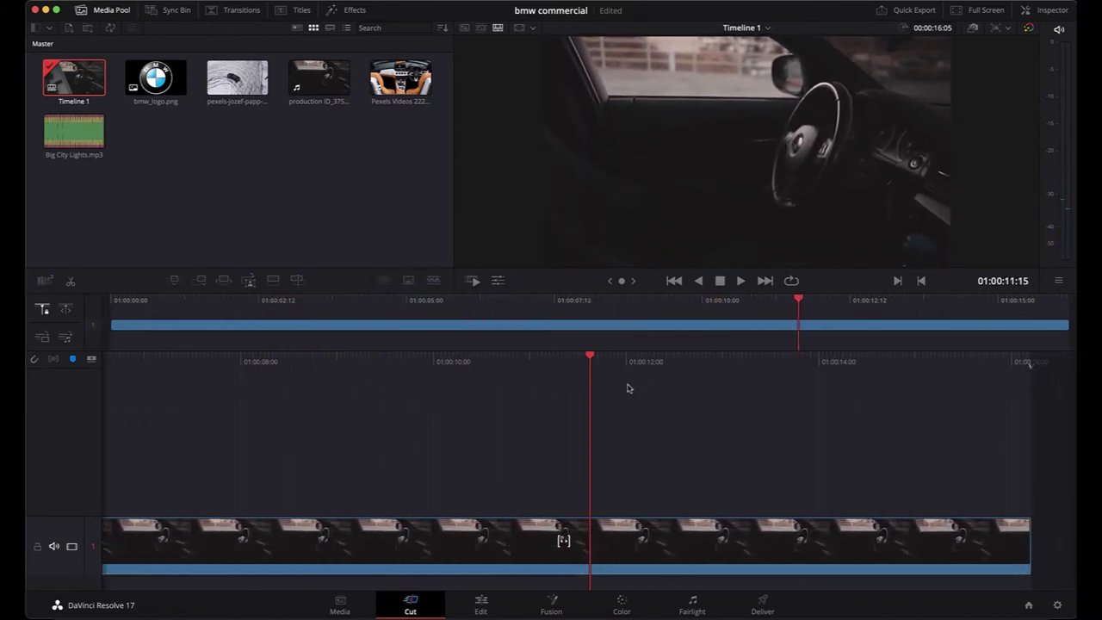
left_click_drag(801, 309, 924, 307)
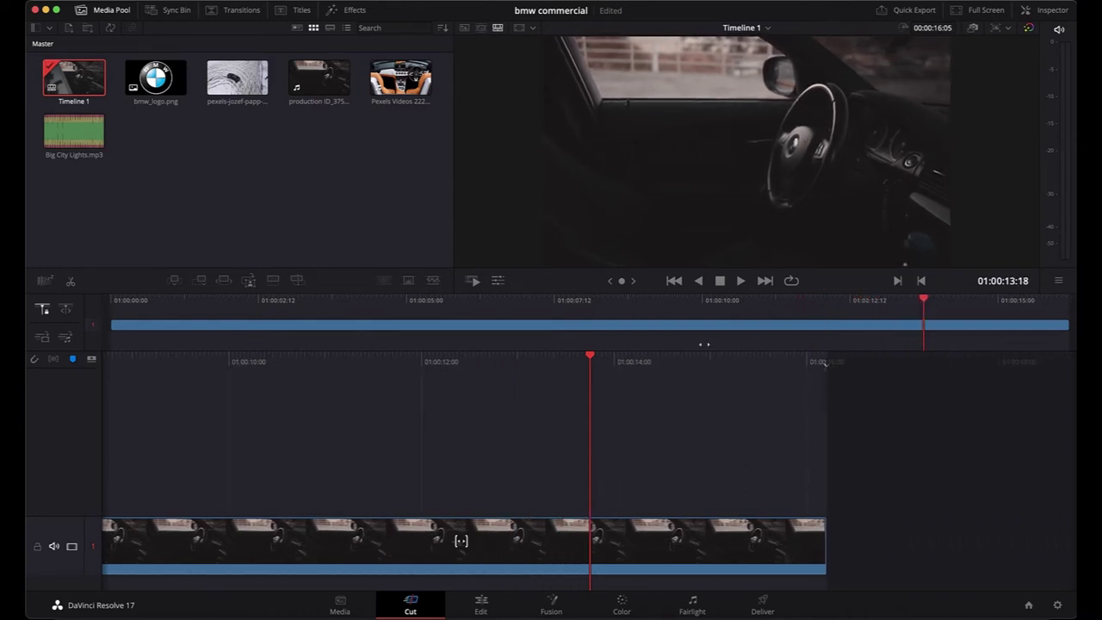
left_click(218, 79)
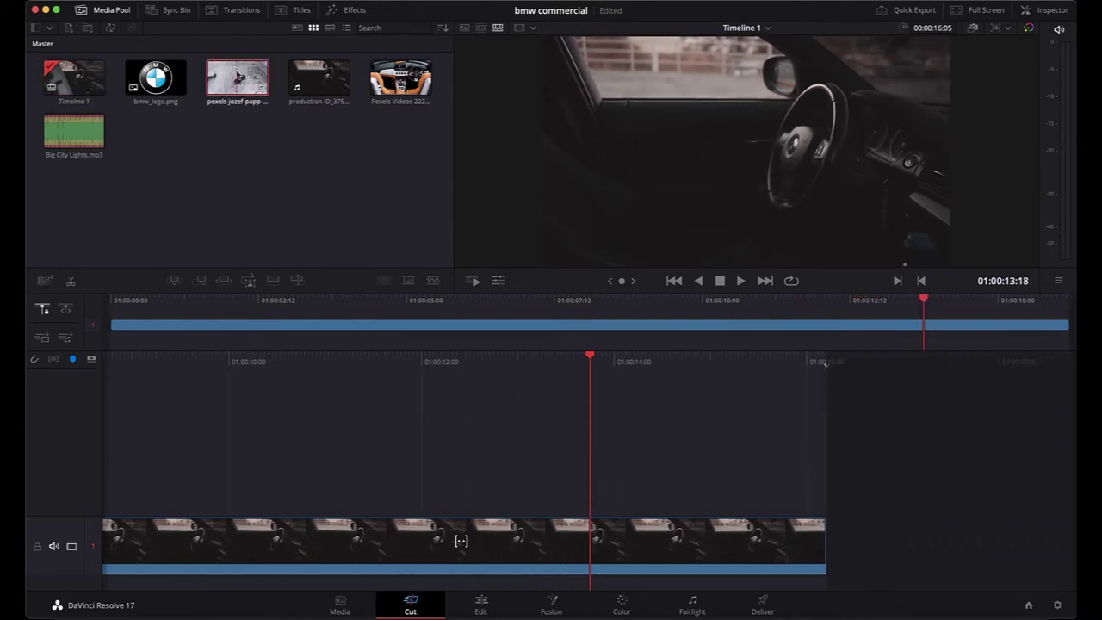
Load the pexels-jozef-papp snowy drift clip in the source viewer and mark in/out points spanning 00:00:22:03.
double_click(226, 79)
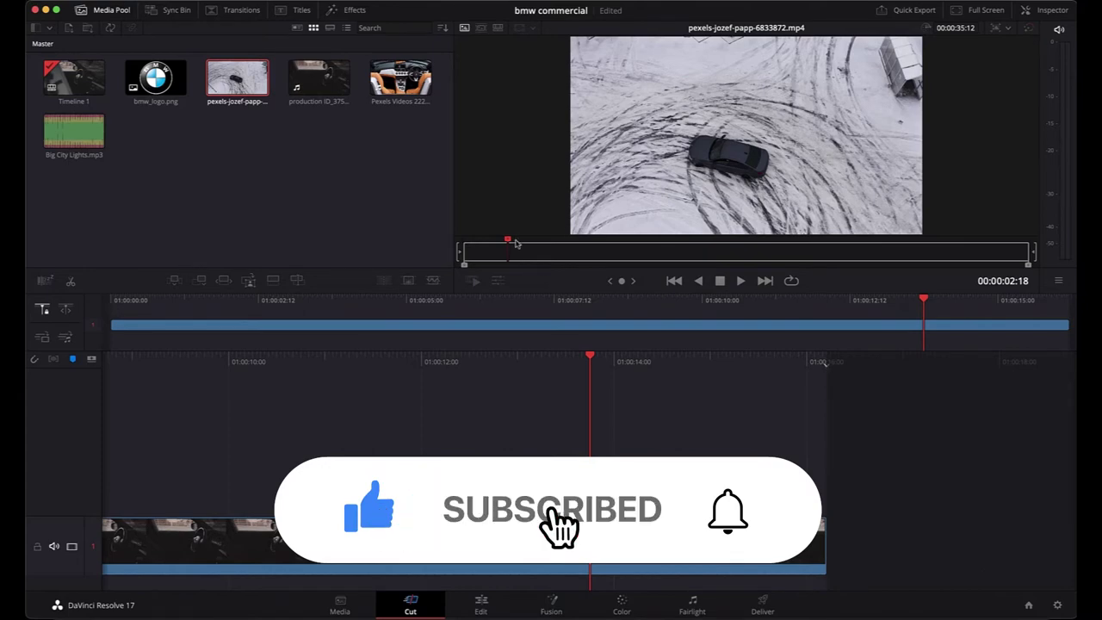
left_click_drag(508, 242, 570, 265)
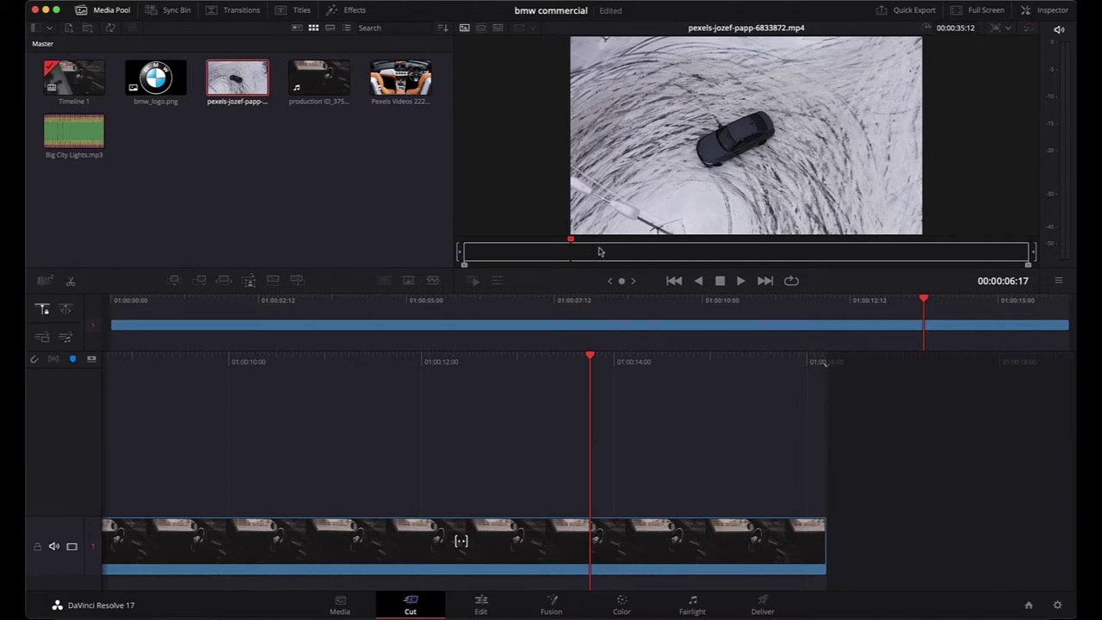
key("i")
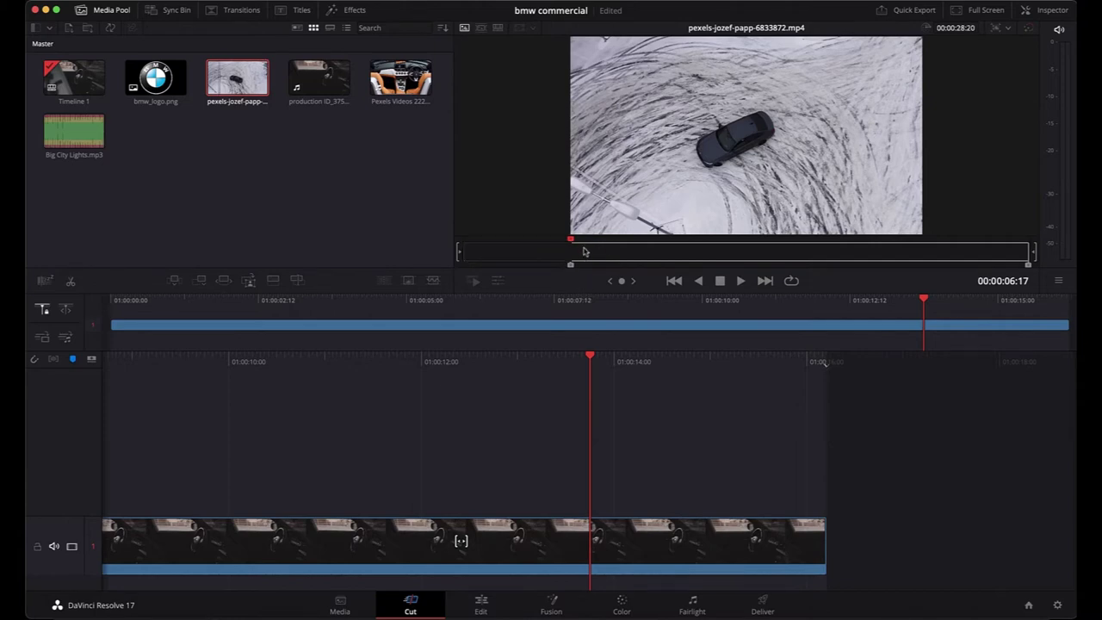
left_click_drag(570, 241, 590, 241)
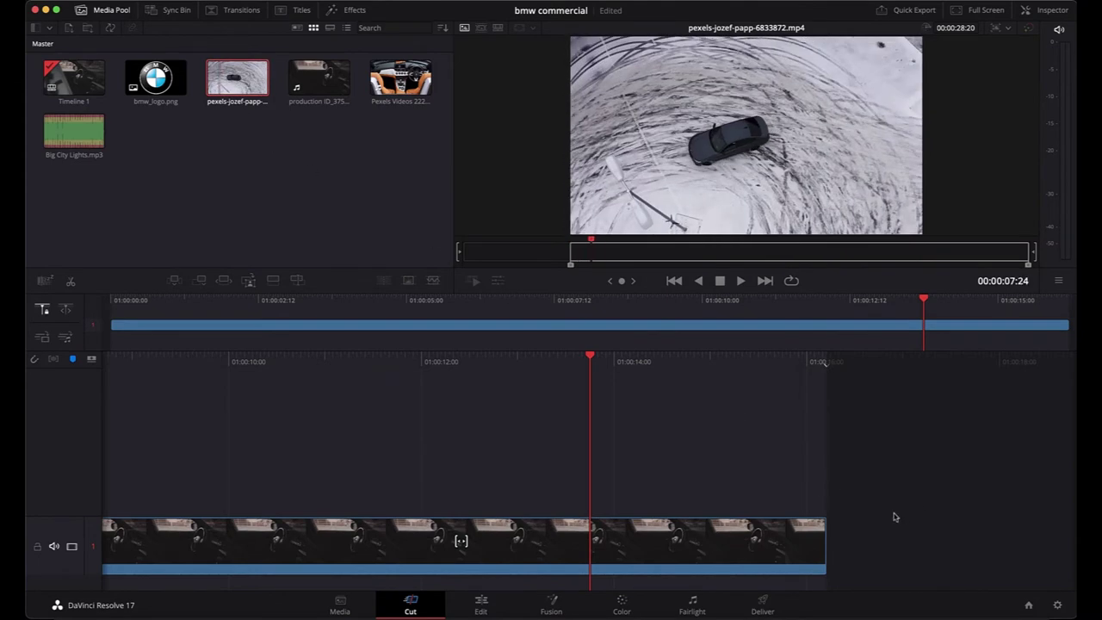
left_click_drag(591, 243, 922, 260)
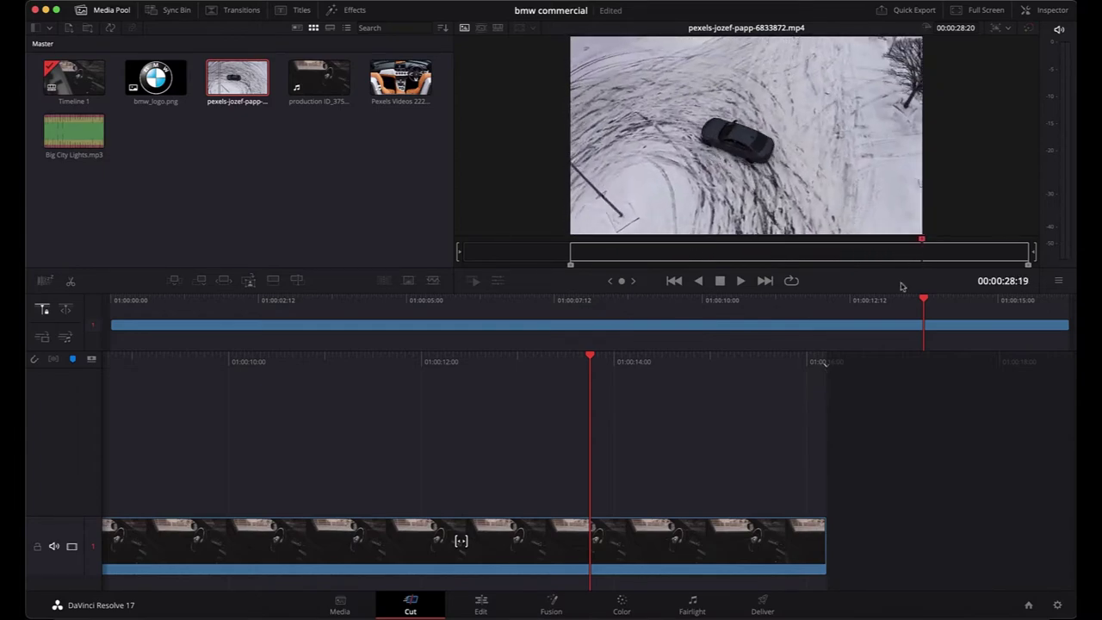
key("o")
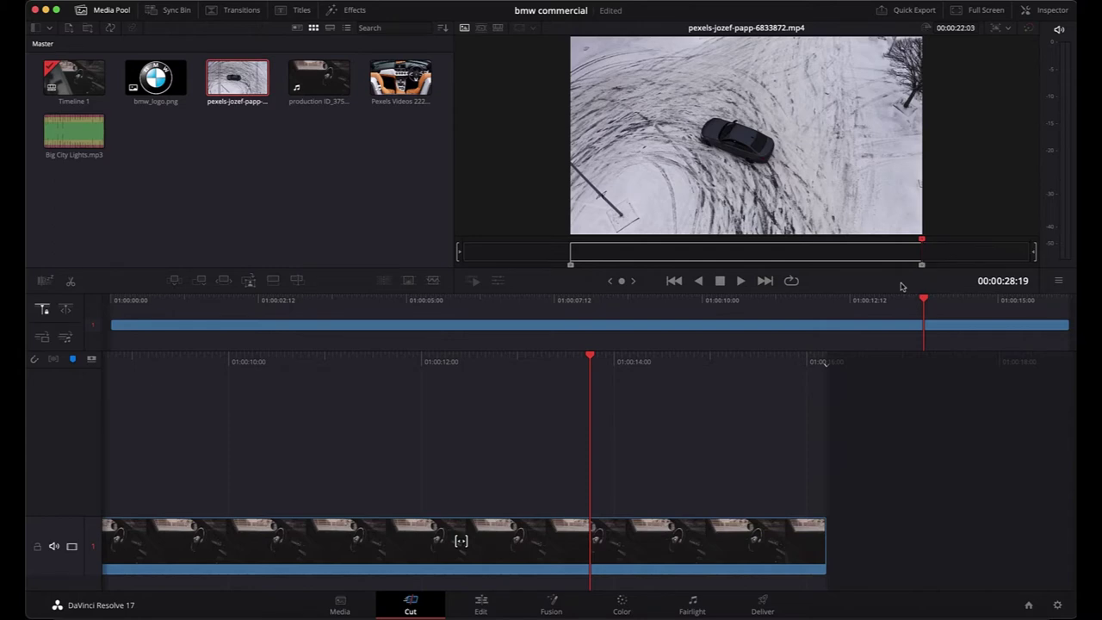
Append the marked snowy shot after the interior clip and trim 20 frames off its end, ending near 01:00:34:13.
left_click_drag(661, 157, 934, 514)
left_click_drag(875, 535, 877, 536)
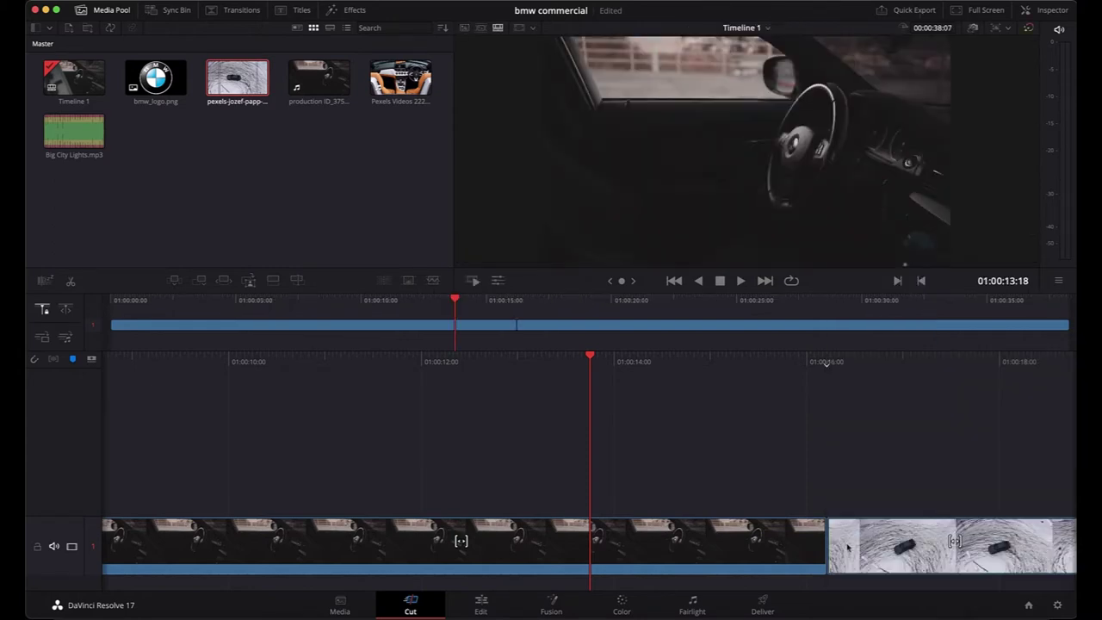
key("space")
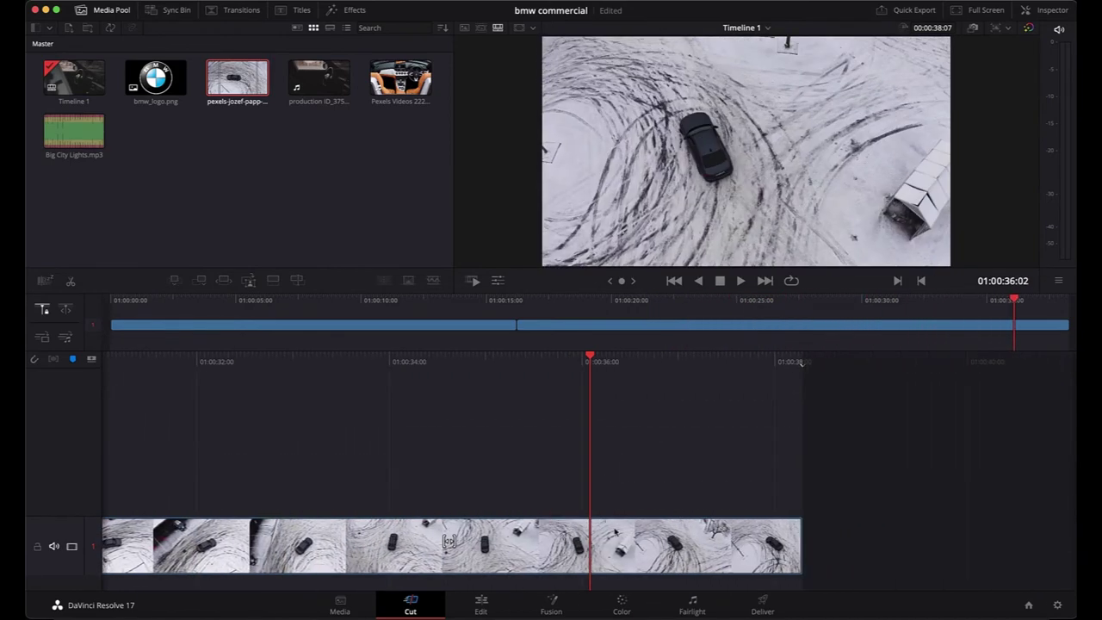
left_click(801, 538)
left_click_drag(801, 538, 443, 537)
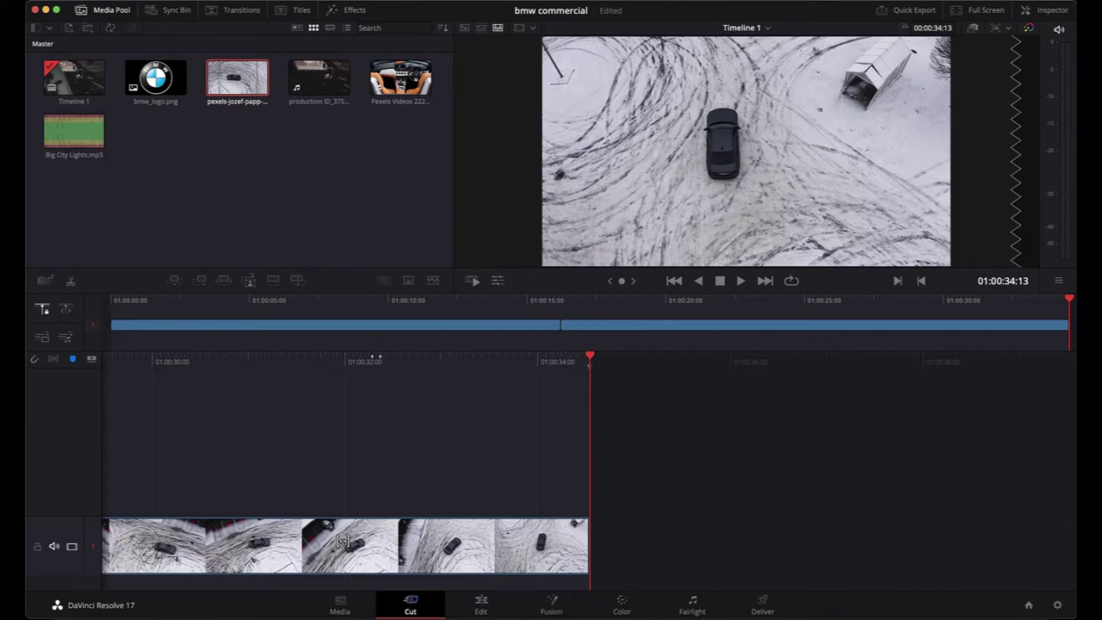
key("j")
key("j")
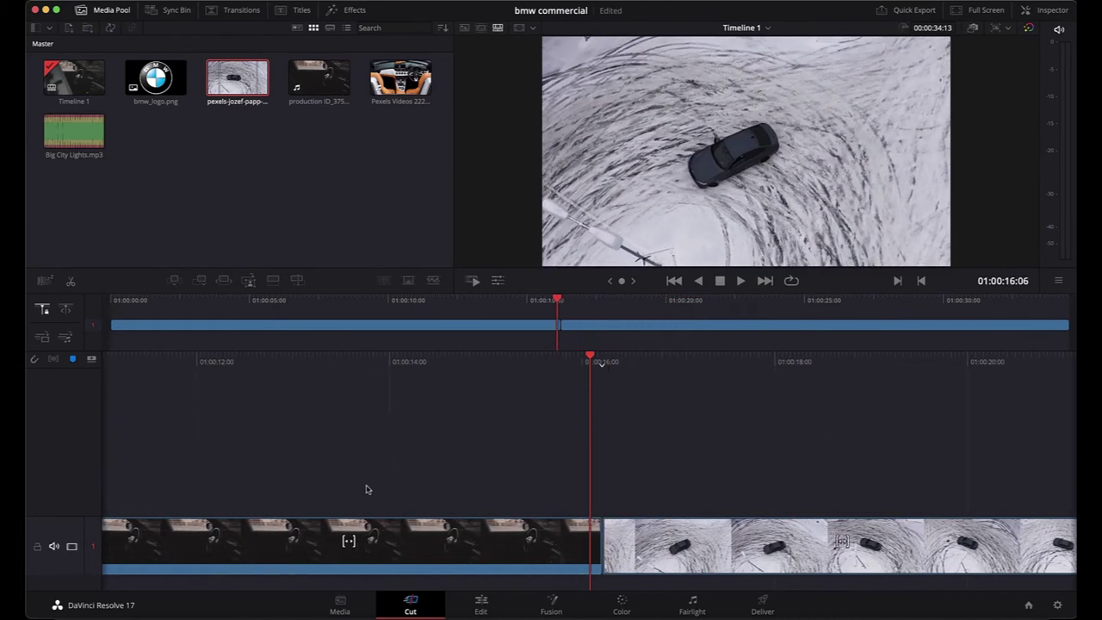
Roll the interior-to-snow edit point earlier to about 01:00:14, keeping the timeline length unchanged.
key("space")
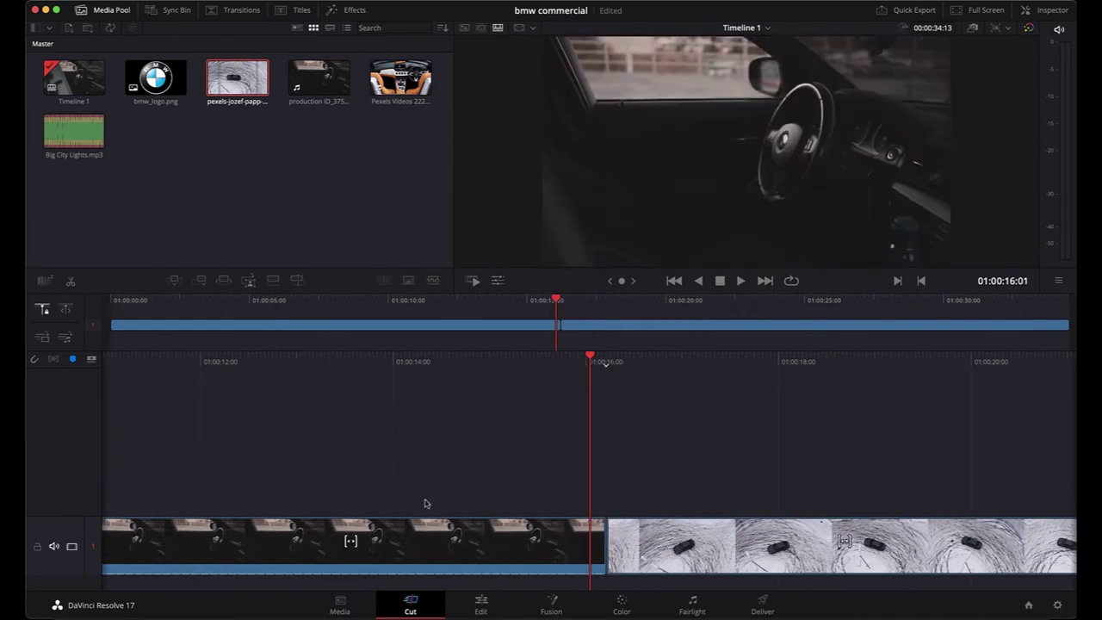
left_click(607, 544)
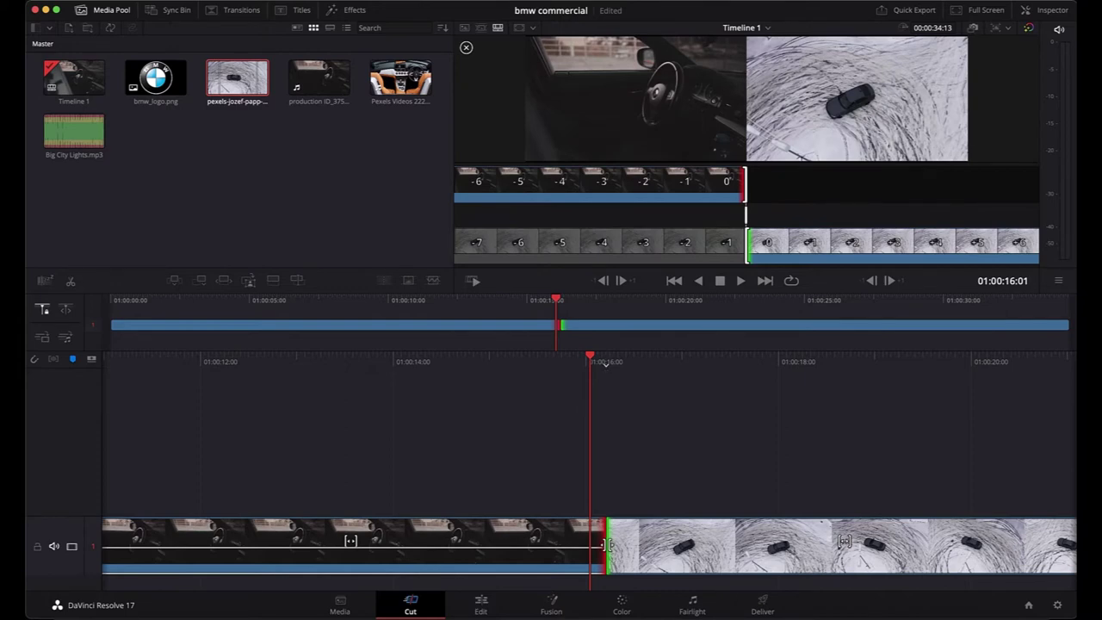
left_click_drag(607, 544, 537, 546)
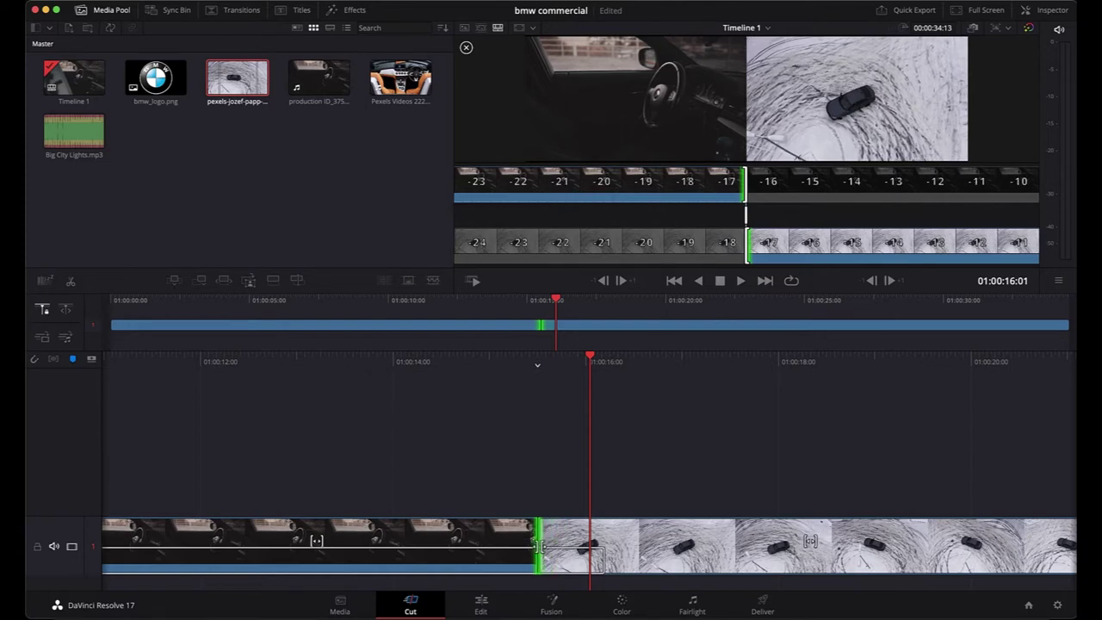
left_click_drag(538, 546, 393, 540)
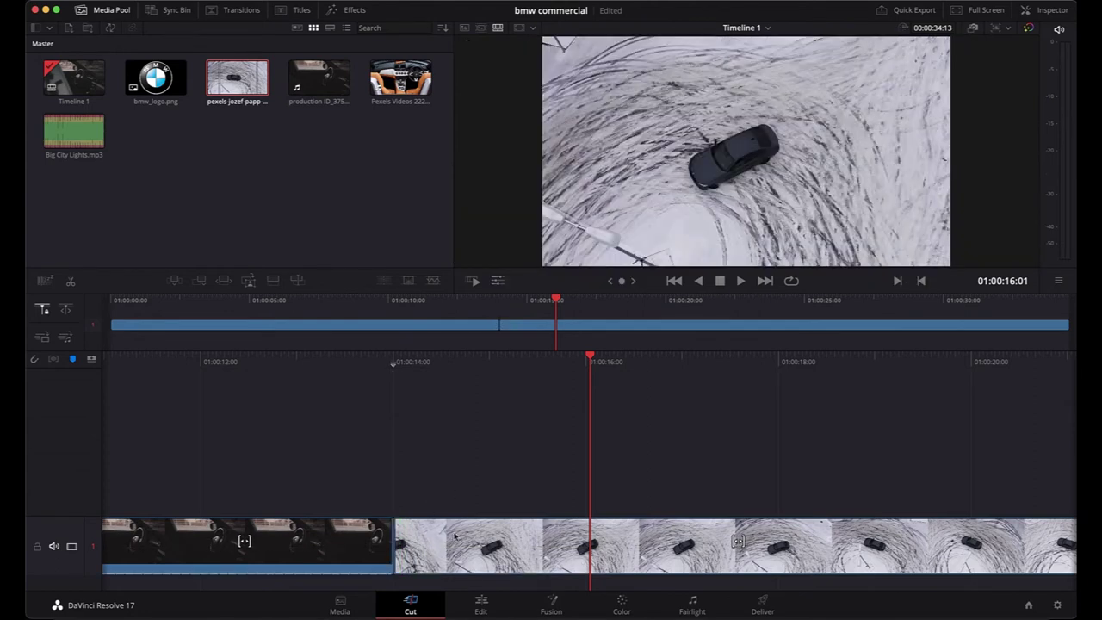
key("j")
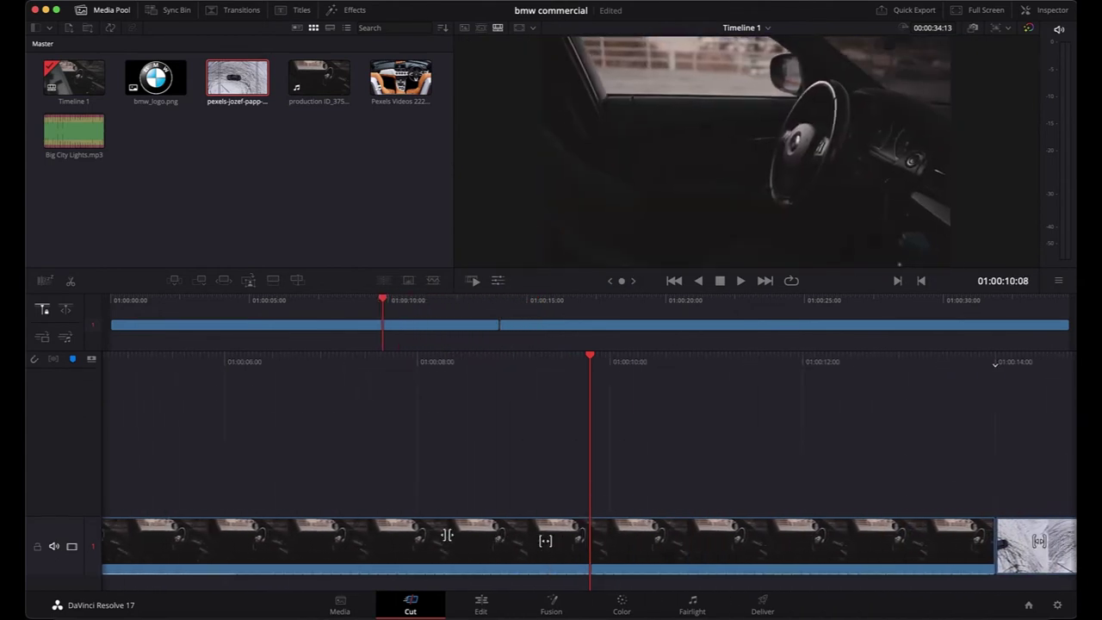
Stop playback, go to the Edit page and select the snowy drift clip in the media pool.
key("k")
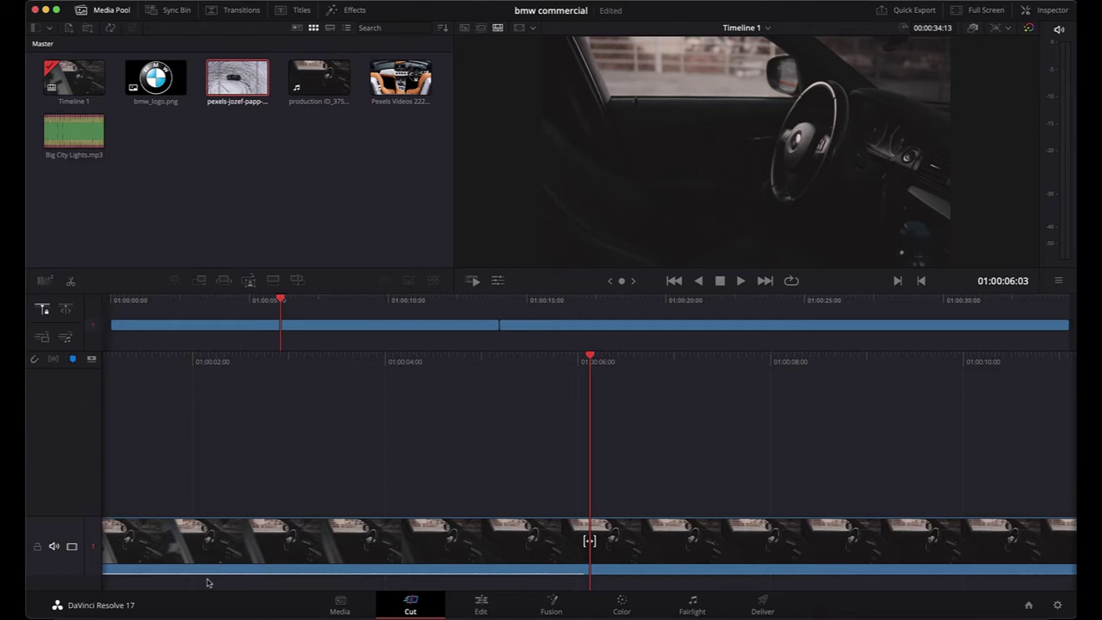
left_click(482, 606)
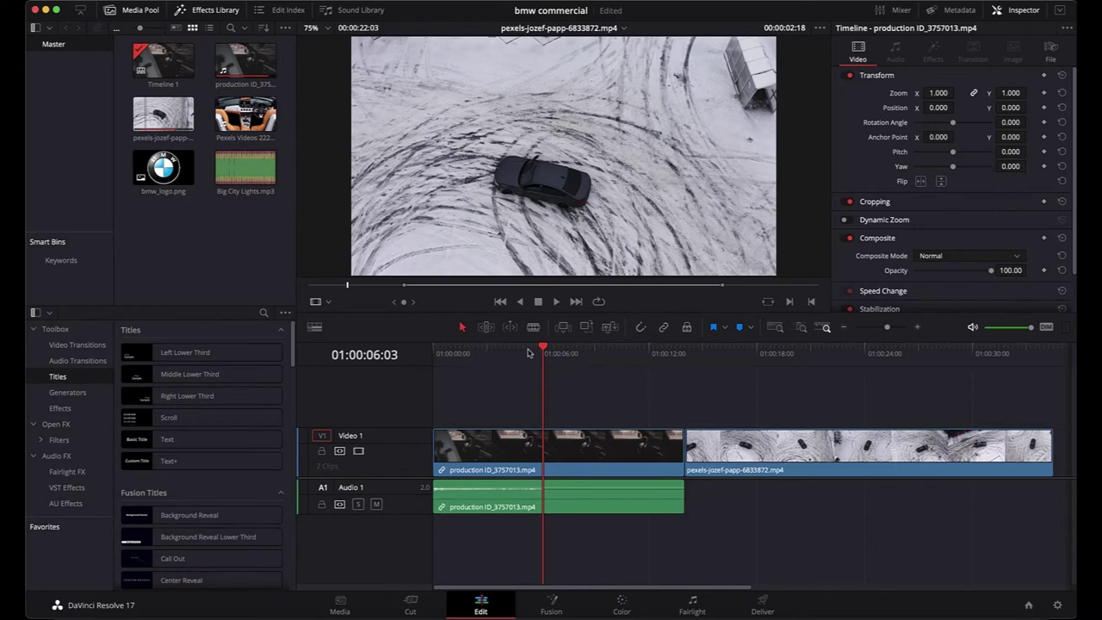
left_click(191, 141)
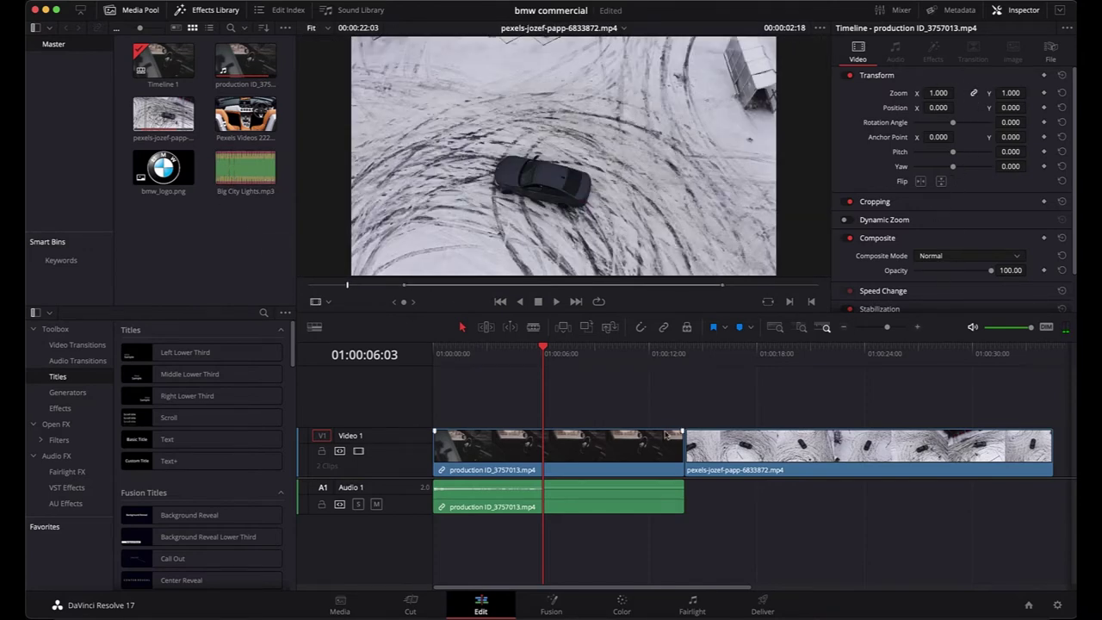
Inspect the car-interior and snowy drift clips on the timeline.
left_click(617, 463)
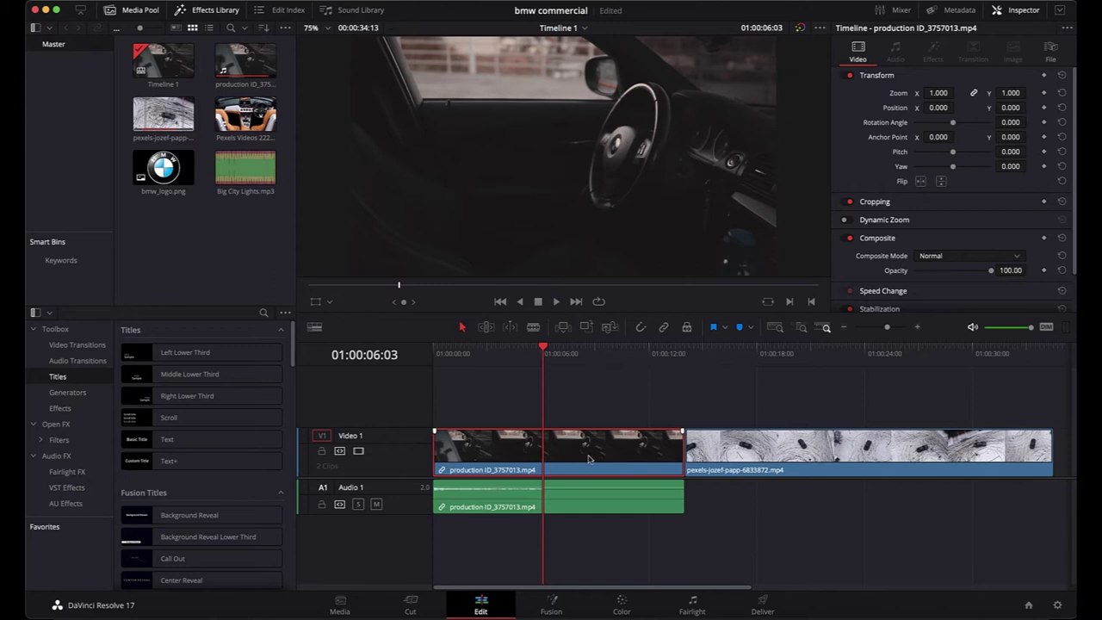
key("Down")
key("Up")
key("Down")
left_click(621, 465)
left_click(808, 443)
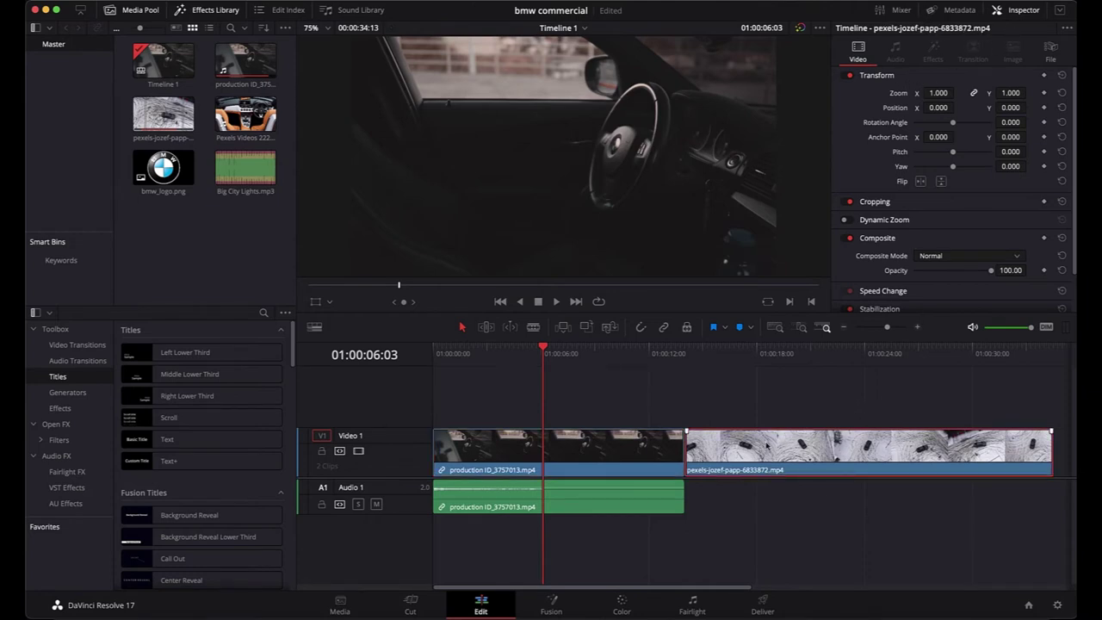
left_click(564, 461)
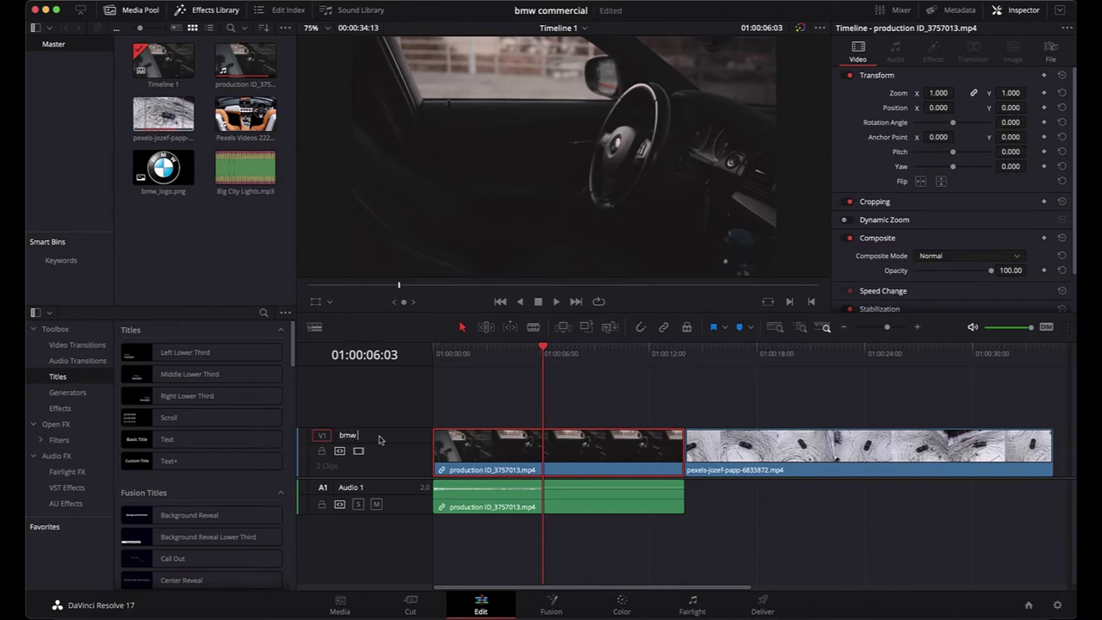
Finish renaming the Video 1 track to 'bmw commerical'.
type("mmerical")
key("Return")
mouse_move(542, 347)
left_mouse_down()
mouse_move(471, 348)
mouse_move(629, 356)
mouse_move(480, 358)
mouse_move(543, 360)
left_mouse_up()
Add Pexels Videos 2229697 from the Media Pool to the end of the timeline.
left_click_drag(246, 118, 933, 459)
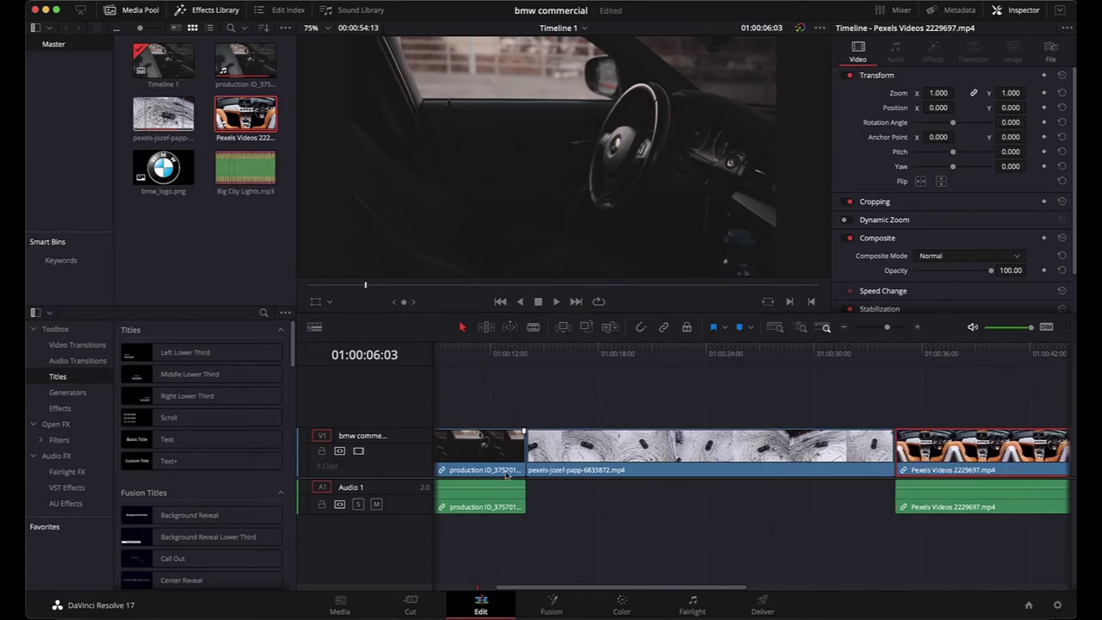
scroll(534, 482, "left", 5)
scroll(542, 487, "right", 5)
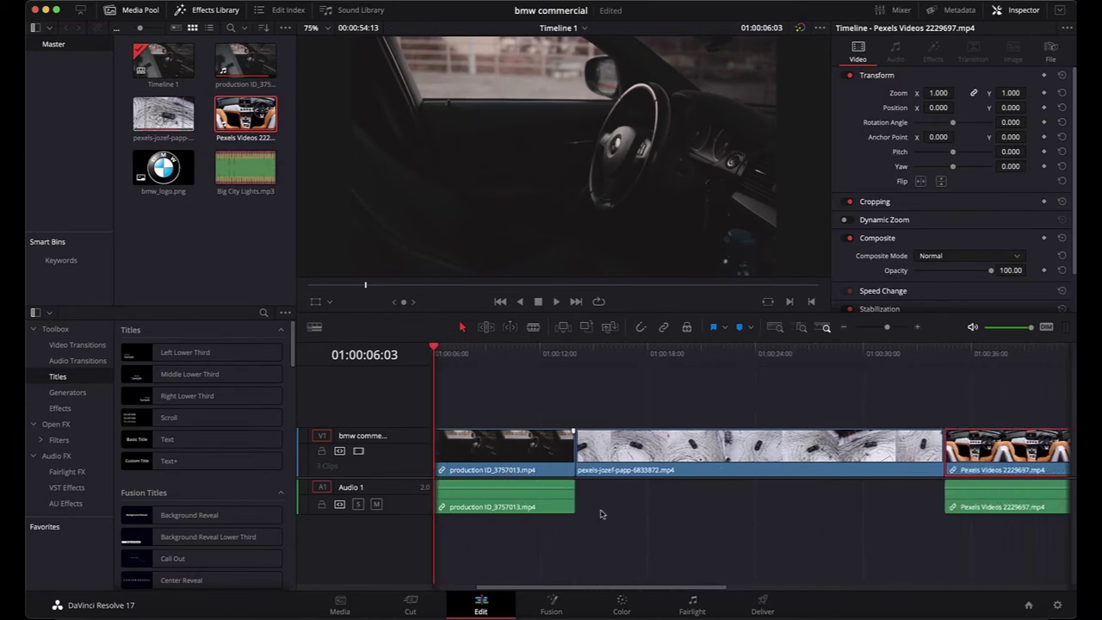
scroll(853, 525, "left", 5)
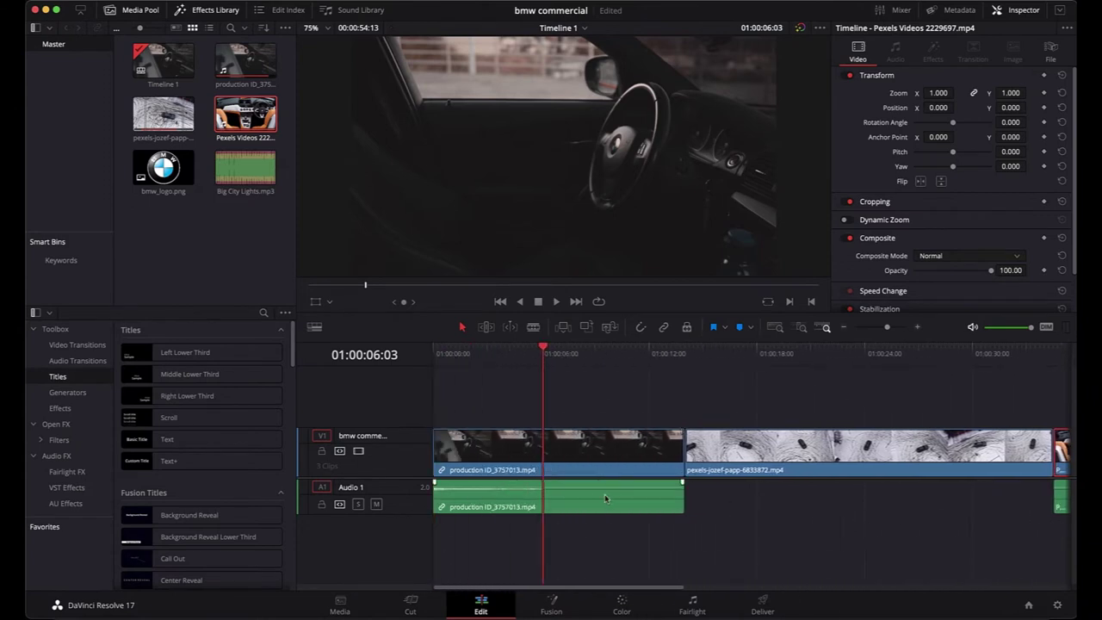
Reposition the car-interior clip and delete its audio from Audio 1.
left_click(579, 463)
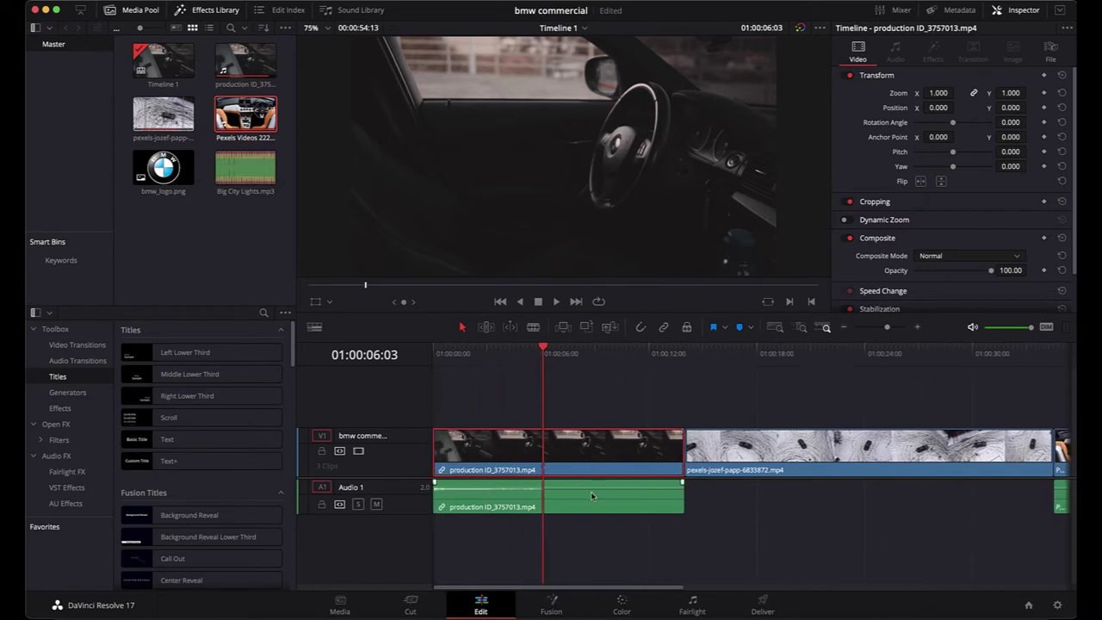
mouse_move(571, 463)
left_mouse_down()
mouse_move(562, 463)
mouse_move(589, 463)
mouse_move(552, 465)
left_mouse_up()
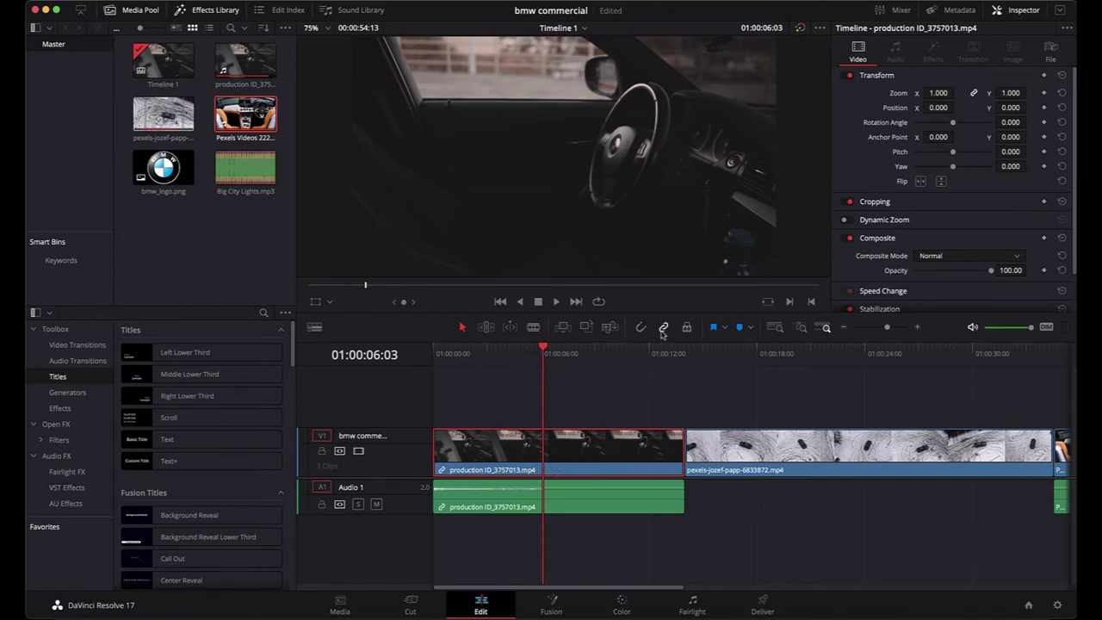
left_click(663, 332)
left_click_drag(600, 455, 634, 457)
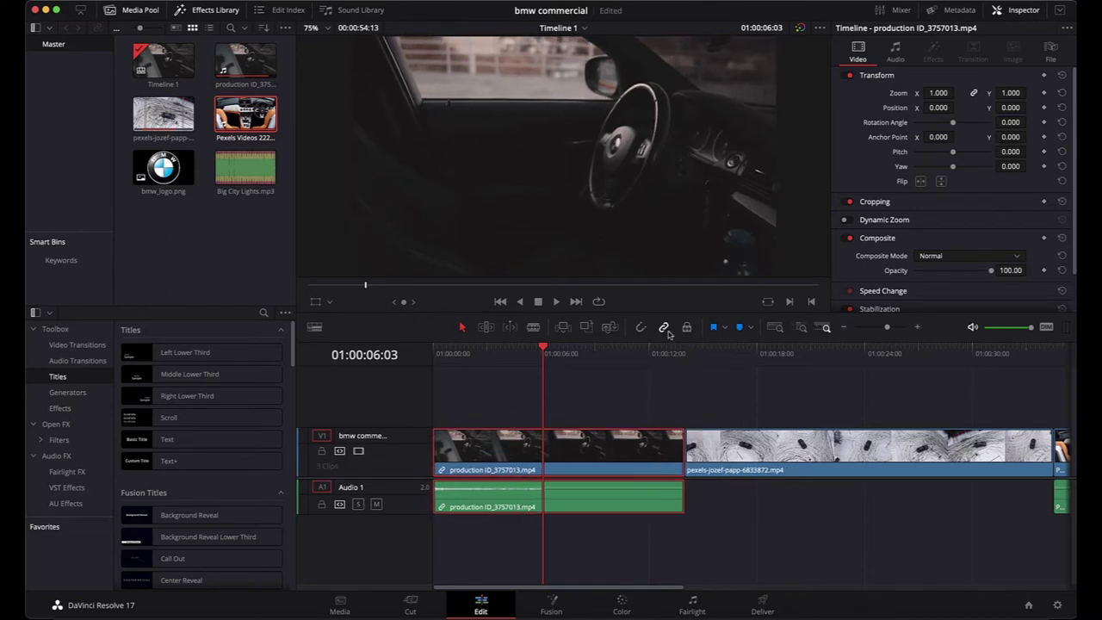
left_click(664, 329)
mouse_move(607, 445)
left_mouse_down()
mouse_move(696, 444)
mouse_move(608, 454)
left_mouse_up()
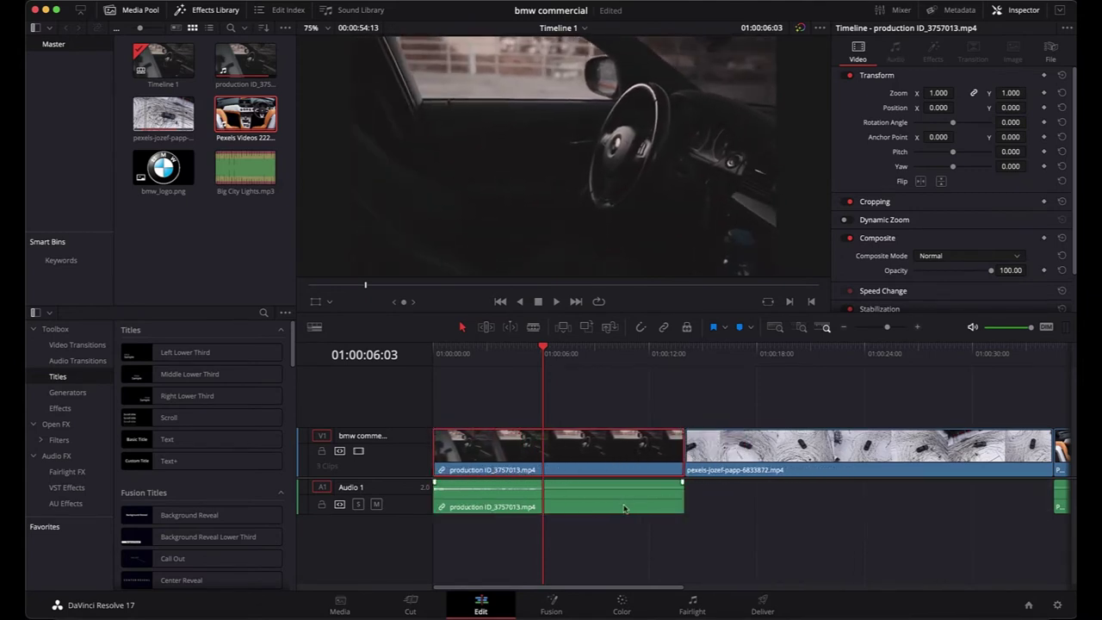
left_click(625, 508)
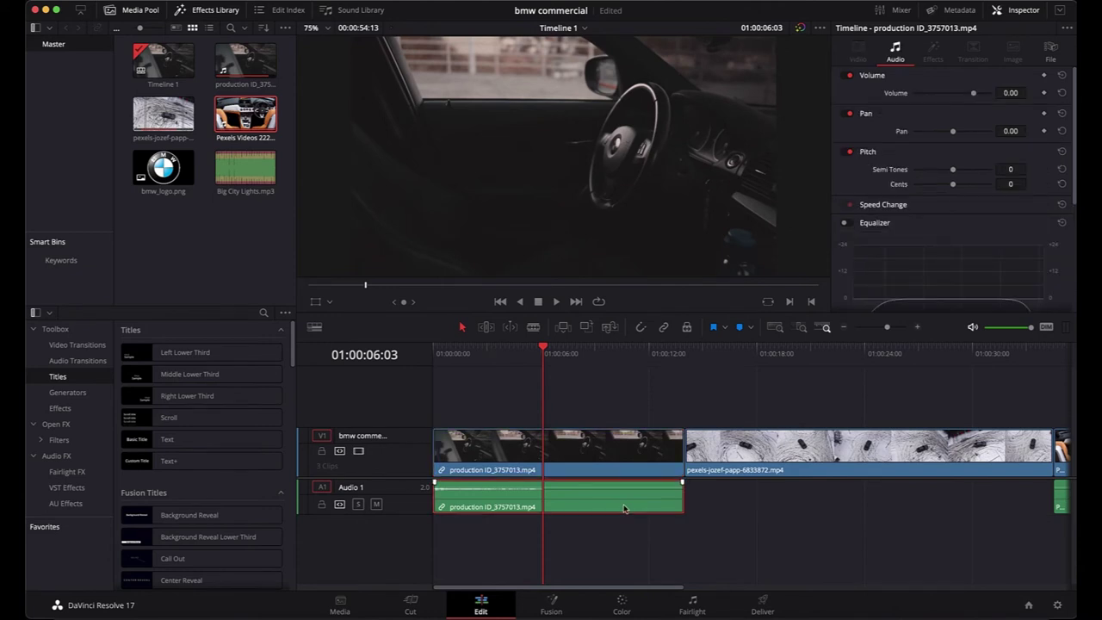
key("Delete")
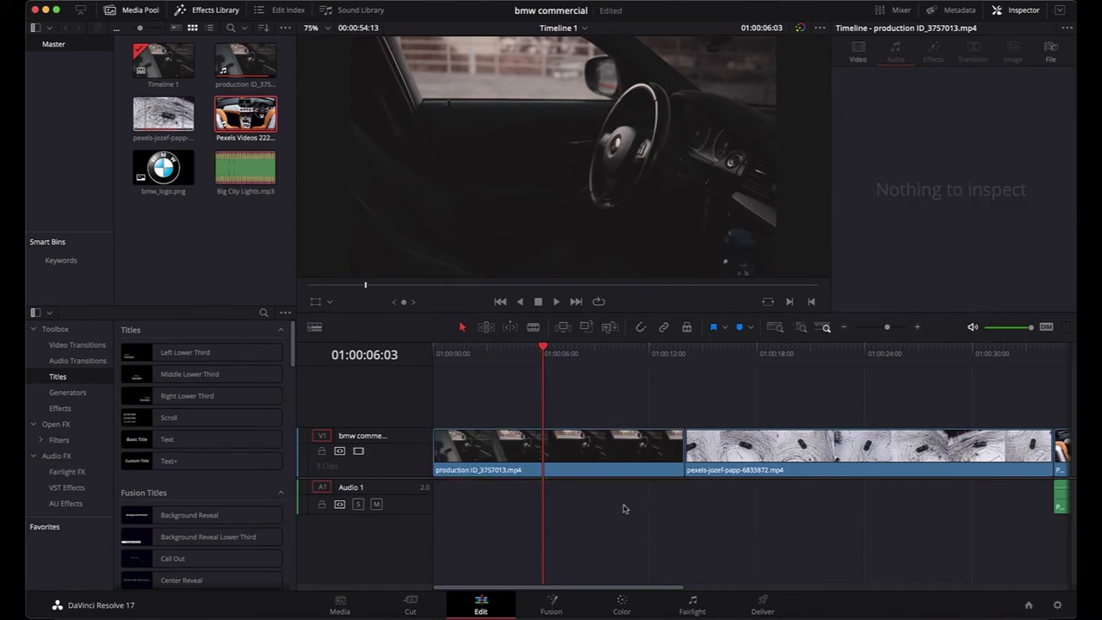
Remove the Pexels Videos audio and close the gap so the clips sit back-to-back.
key("shift+F12")
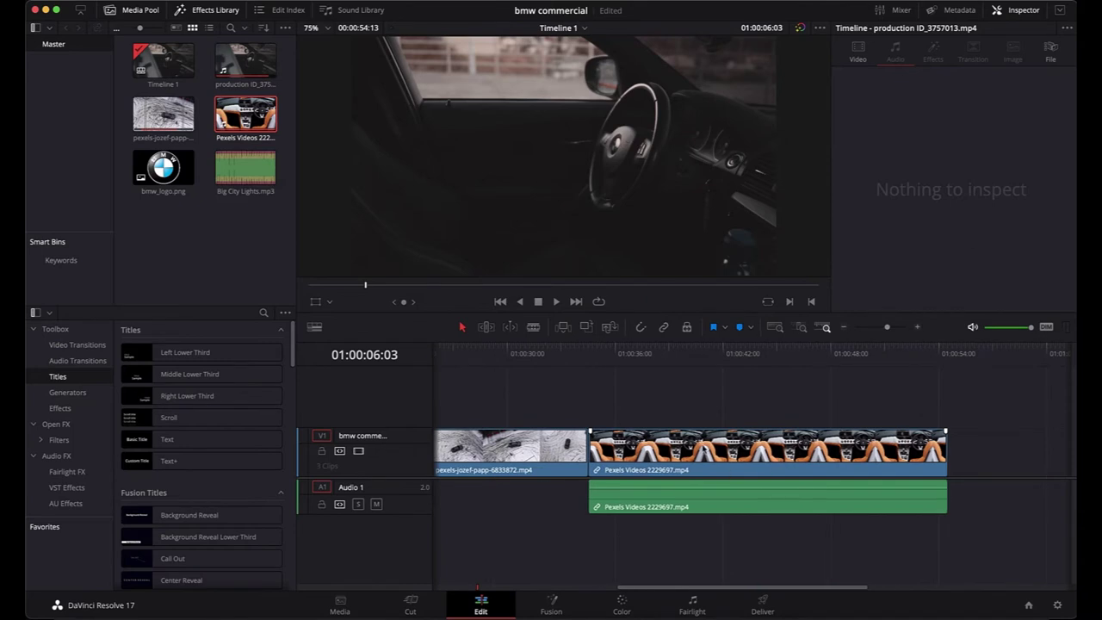
left_click(767, 448)
mouse_move(681, 457)
left_mouse_down()
mouse_move(725, 459)
mouse_move(685, 459)
left_mouse_up()
left_click(725, 498)
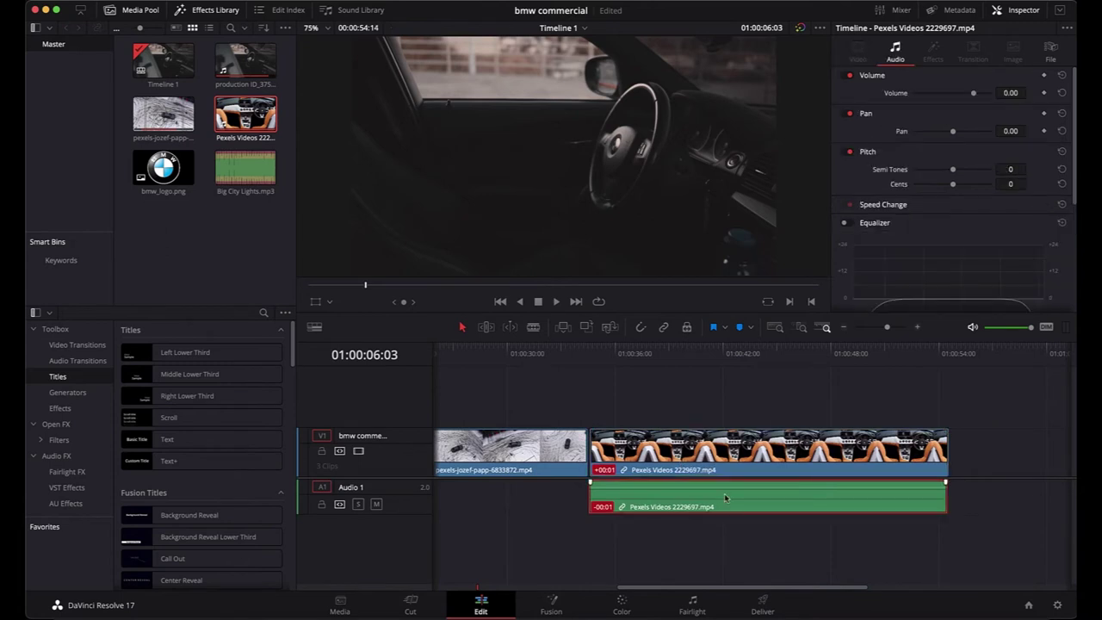
key("Delete")
left_click_drag(724, 461, 810, 459)
left_click_drag(738, 459, 773, 455)
left_click(648, 459)
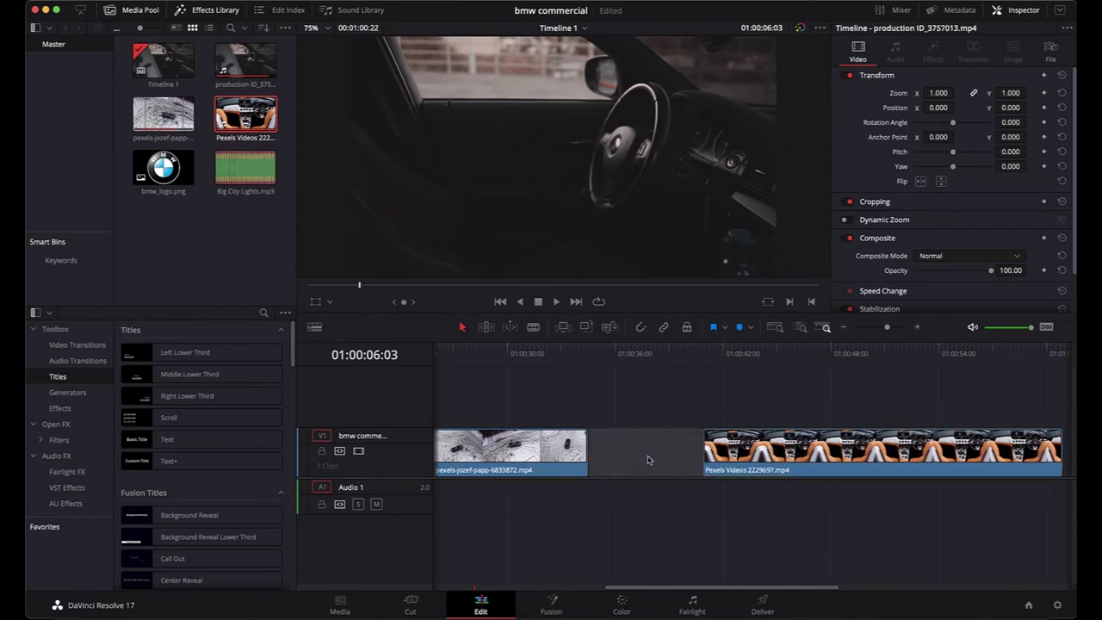
key("BackSpace")
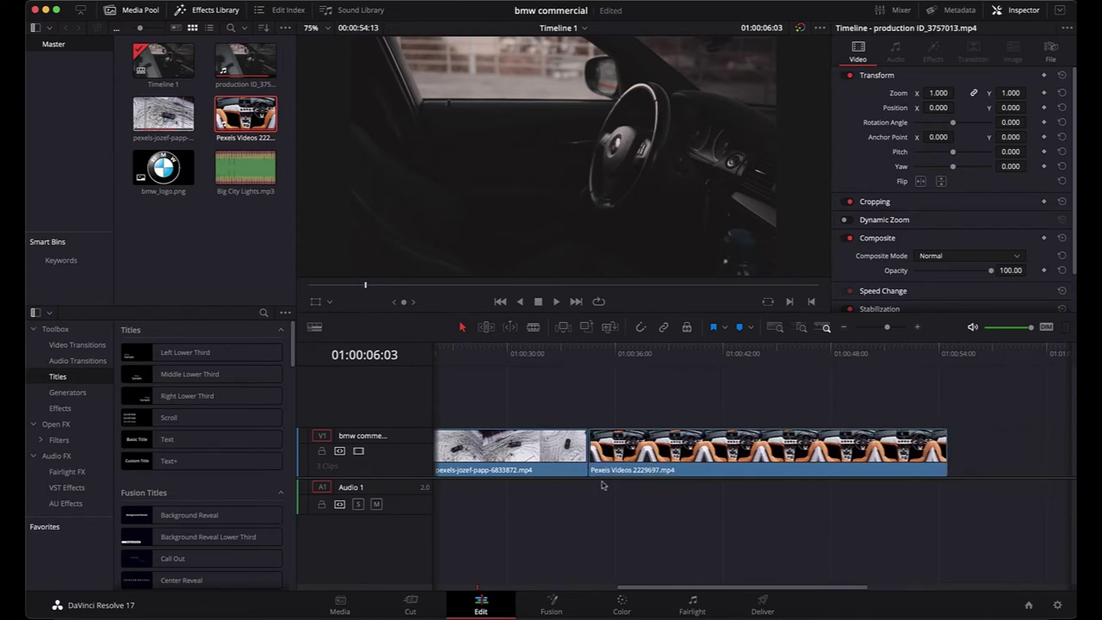
scroll(582, 508, "left", 10)
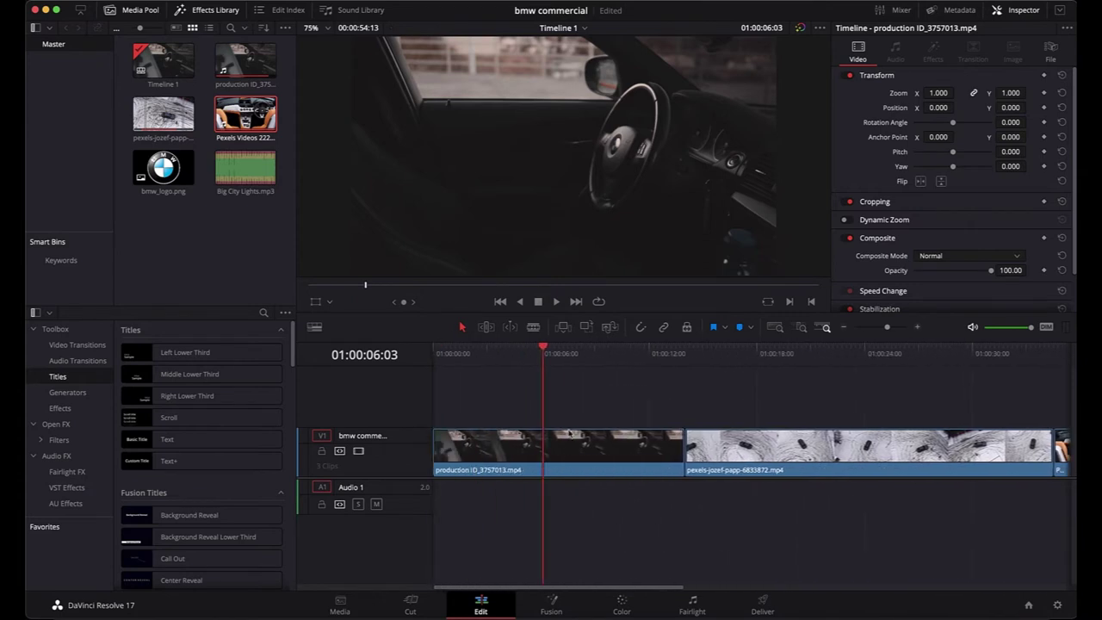
Place bmw_logo.png from the Media Pool at the end of V1.
left_click_drag(548, 359, 435, 347)
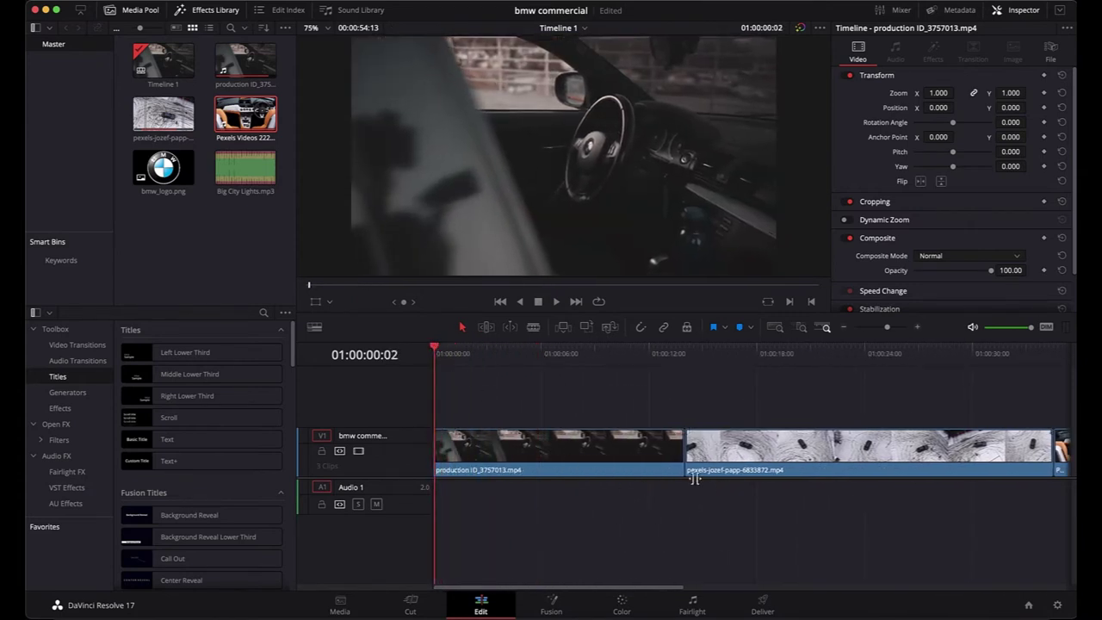
scroll(704, 479, "right", 10)
left_click(173, 176)
left_click_drag(176, 181, 1030, 448)
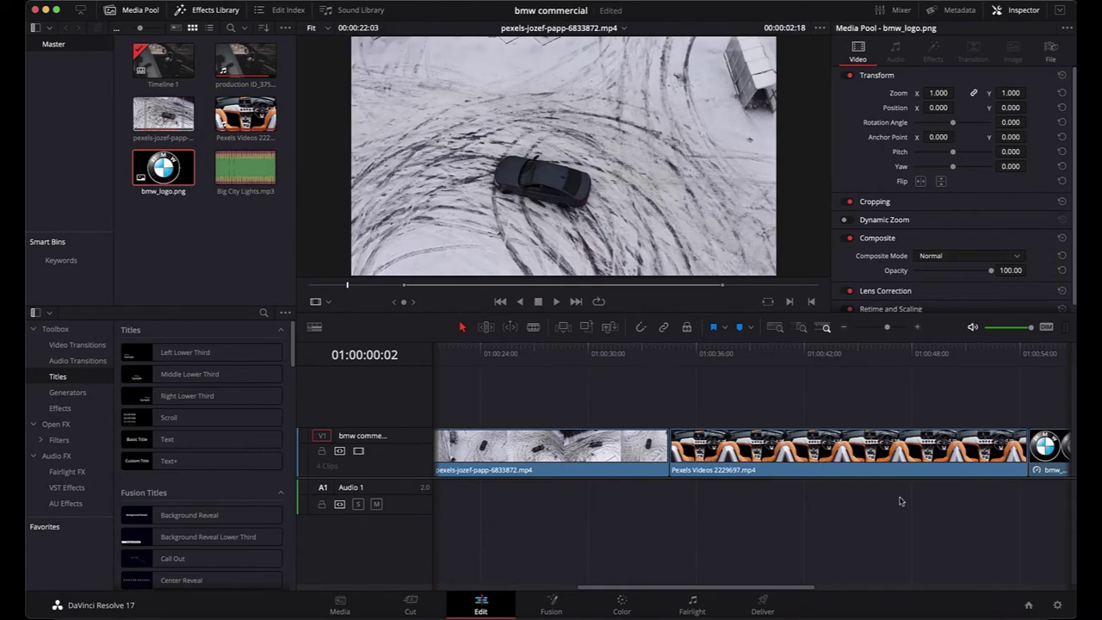
scroll(901, 501, "right", 5)
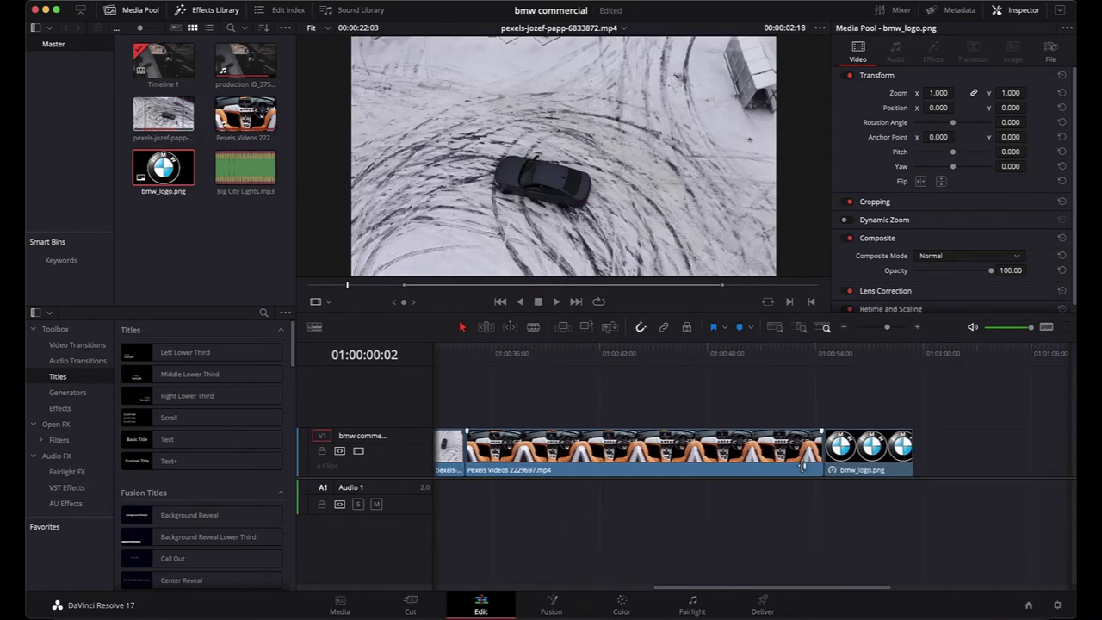
Slide bmw_logo.png left until it butts against the Pexels Videos clip.
mouse_move(865, 455)
left_mouse_down()
mouse_move(910, 451)
mouse_move(862, 456)
left_mouse_up()
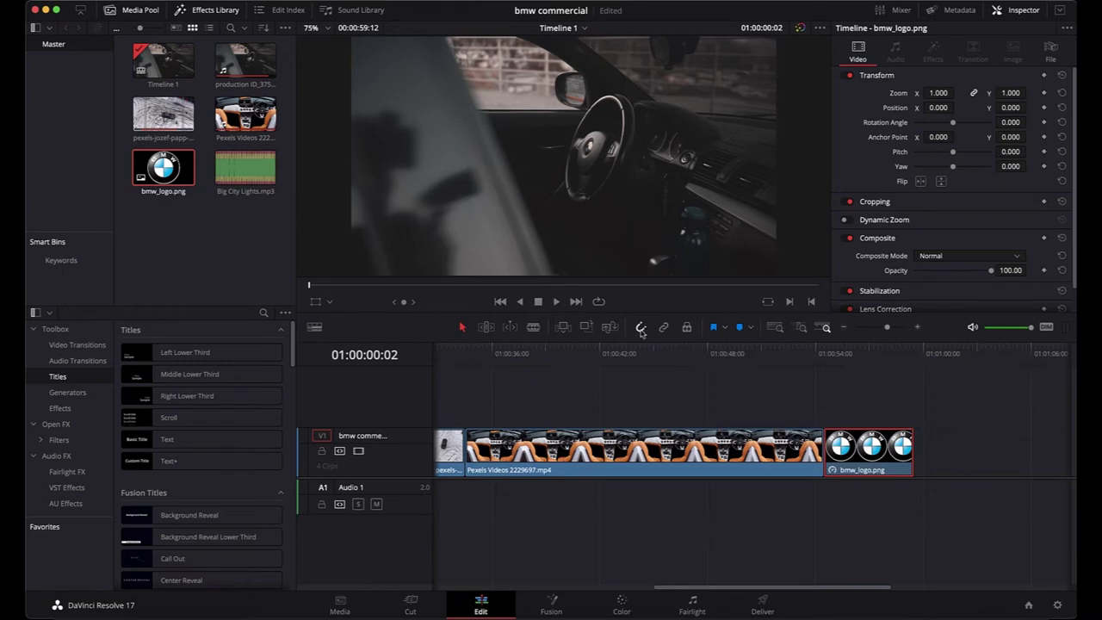
left_click_drag(871, 449, 908, 450)
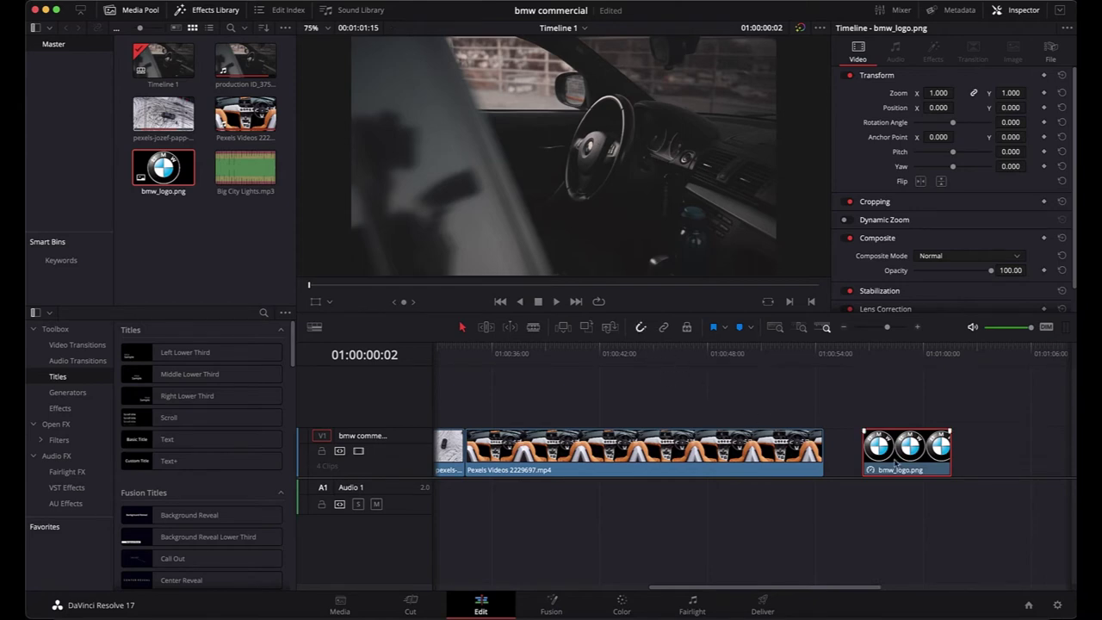
left_click_drag(923, 449, 884, 450)
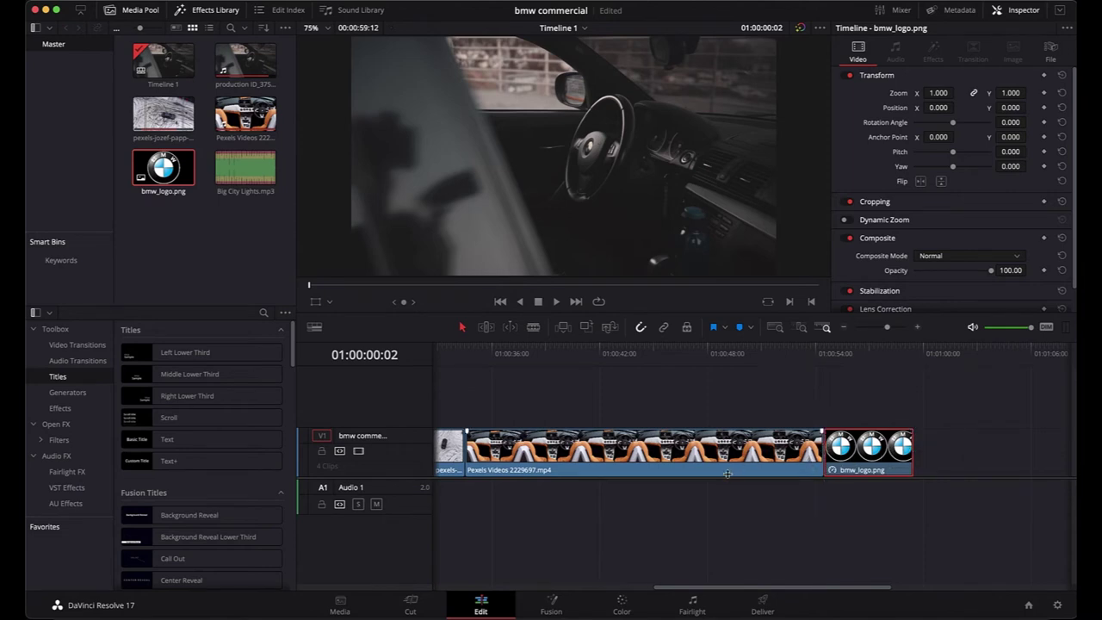
scroll(682, 502, "left", 10)
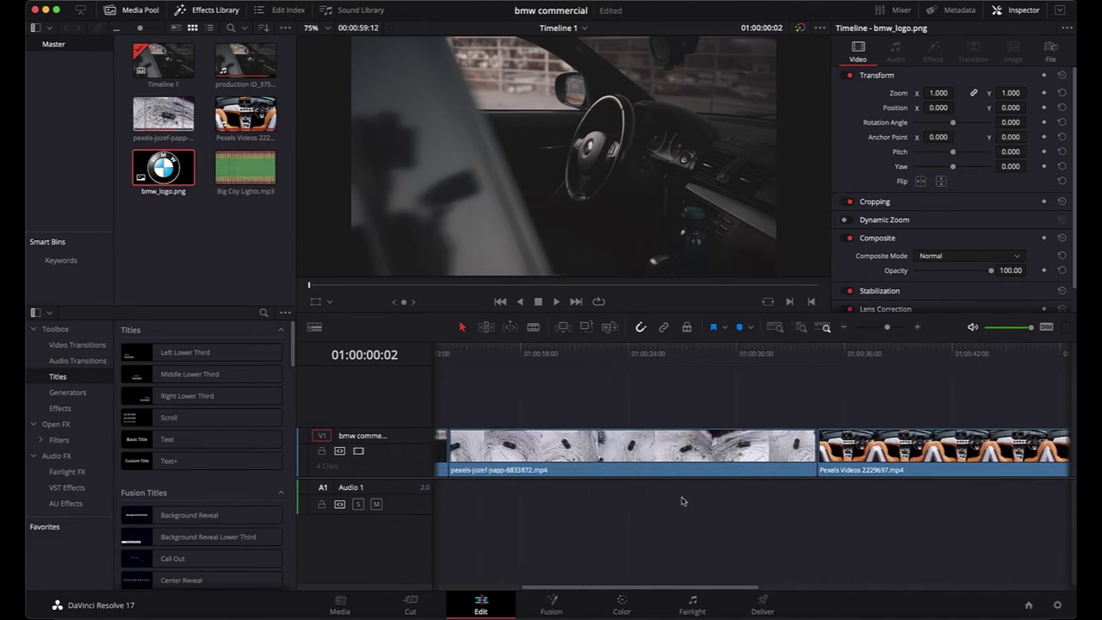
scroll(659, 490, "left", 5)
scroll(608, 467, "left", 1)
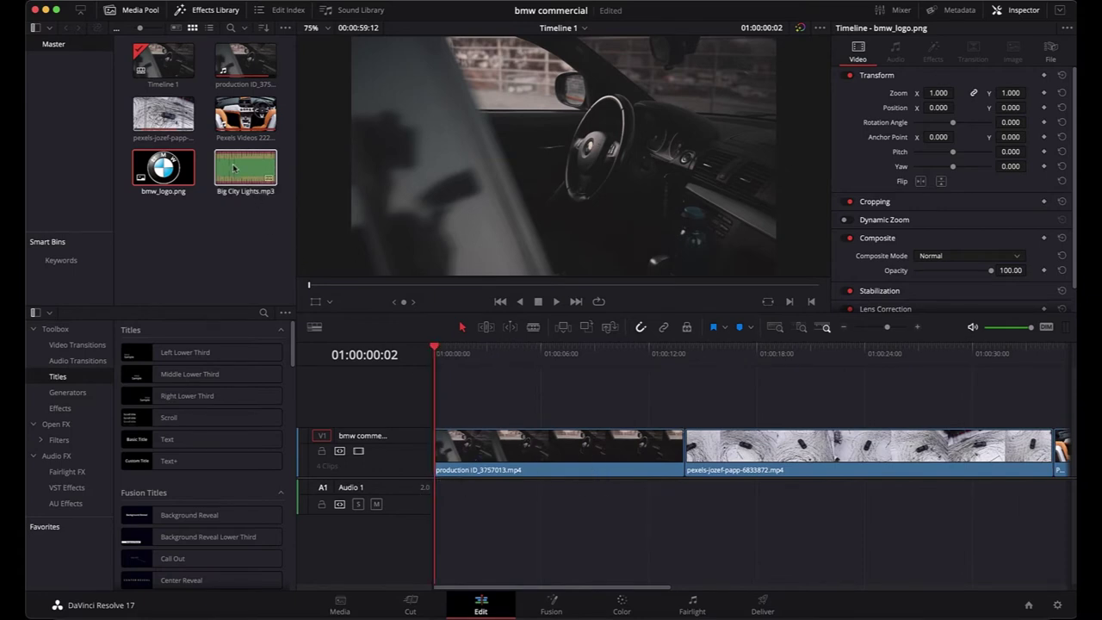
left_click(267, 249)
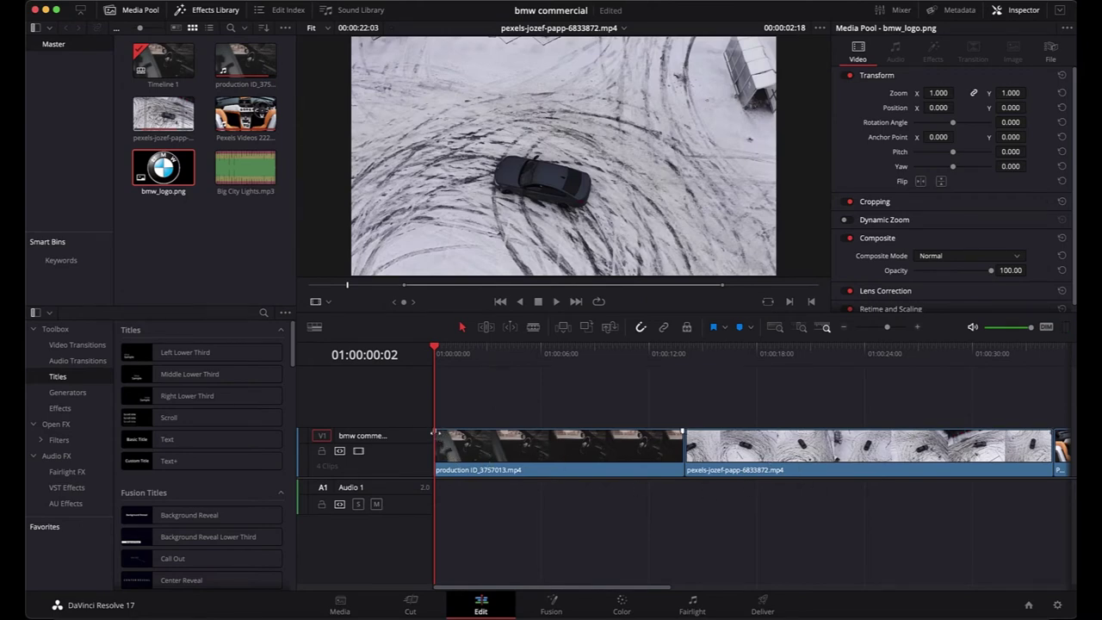
Switch to the Blade tool and cut the snowy drift clip at 01:00:24:00.
left_click(554, 463)
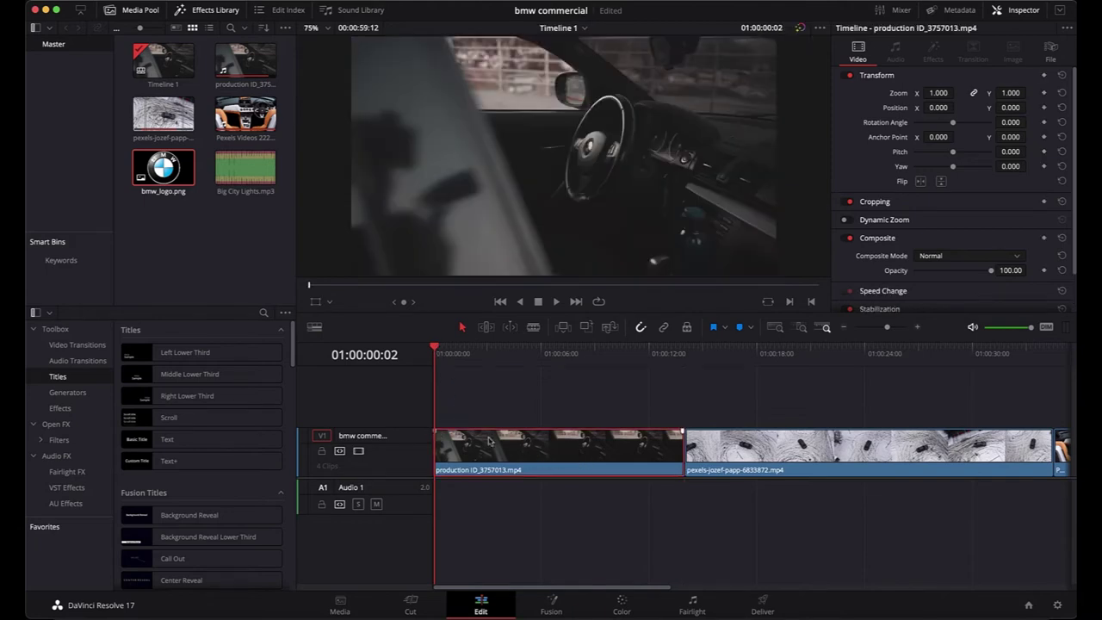
left_click(799, 453)
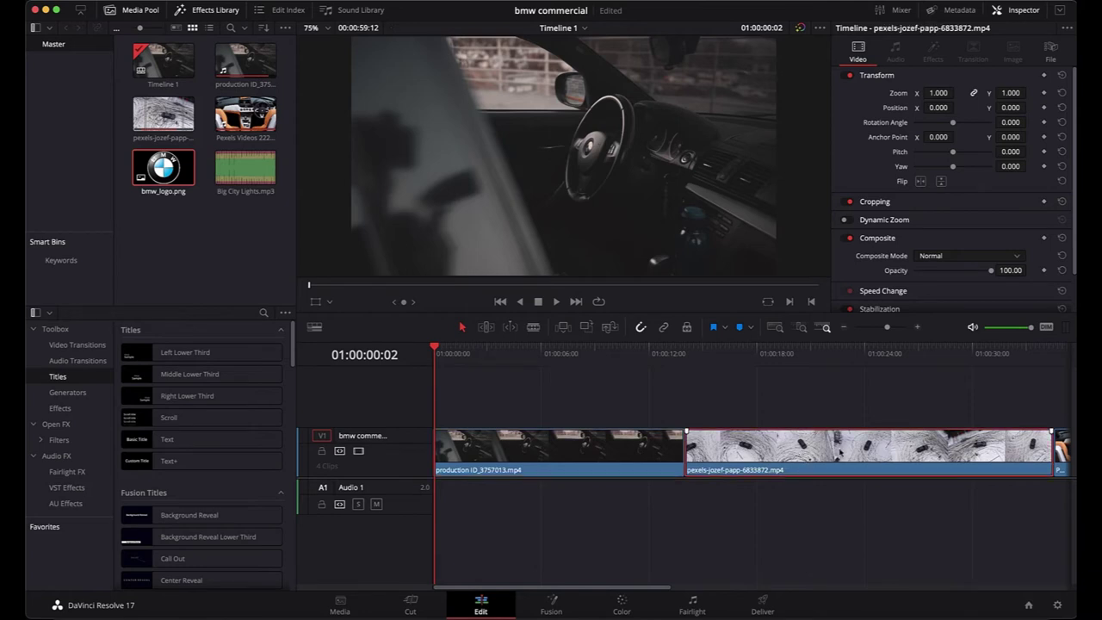
scroll(677, 474, "right", 5)
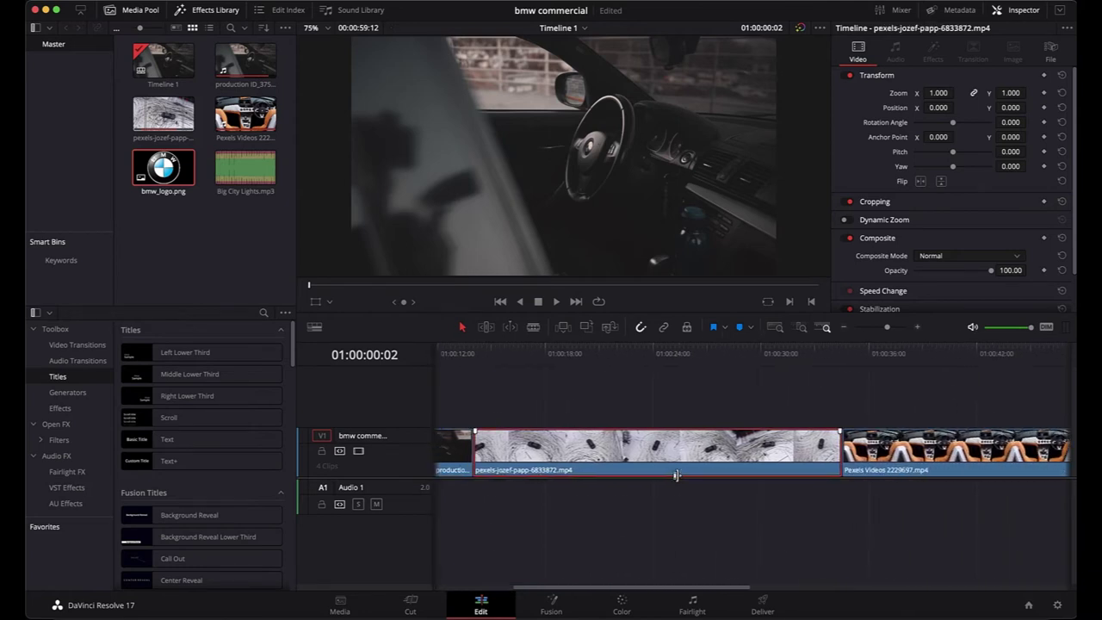
scroll(677, 474, "left", 4)
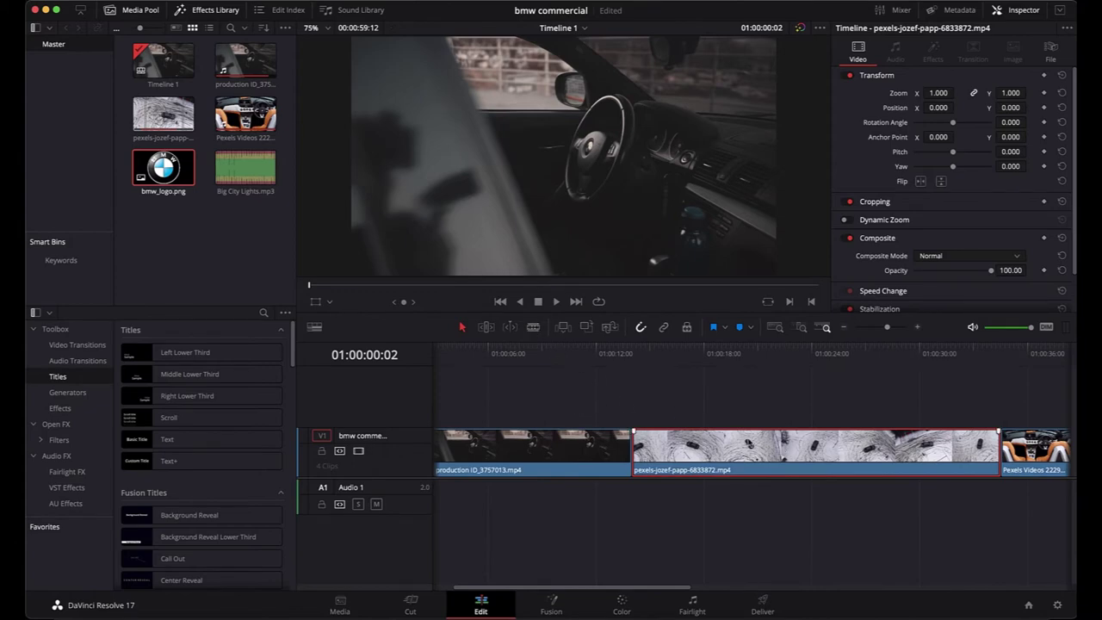
key("b")
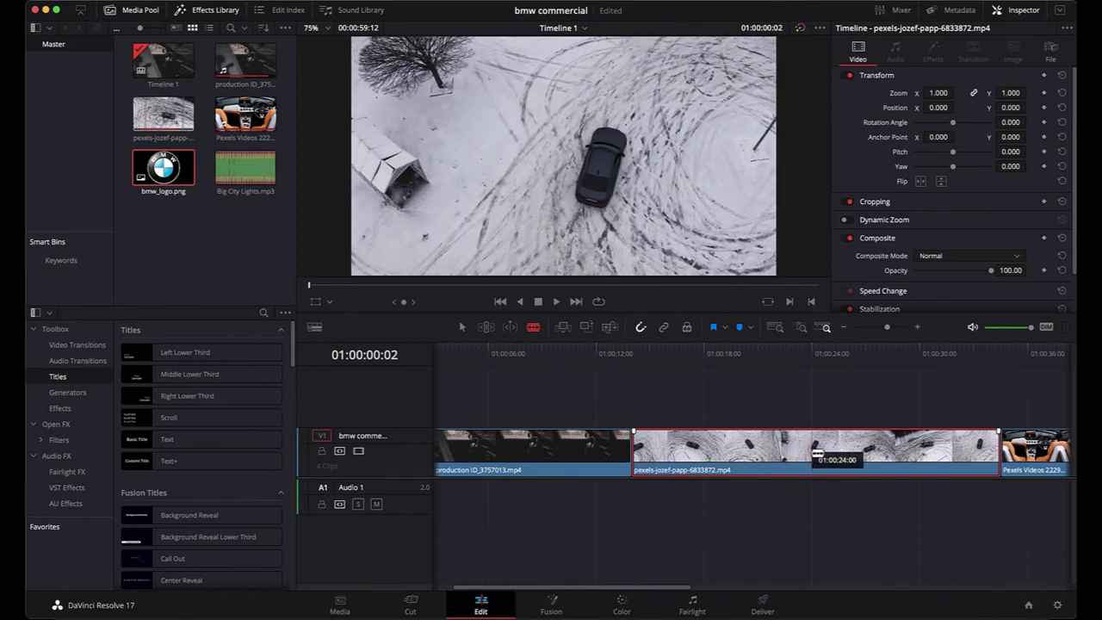
left_click(814, 452)
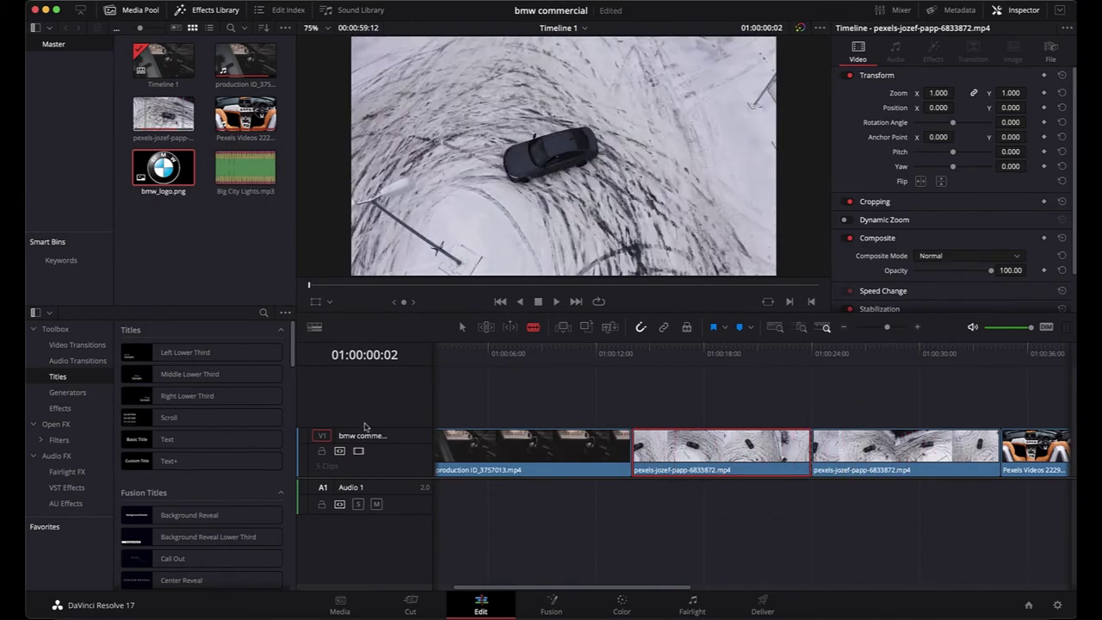
Move the first part of the split snowy clip to the timeline start, ahead of production ID.
key("a")
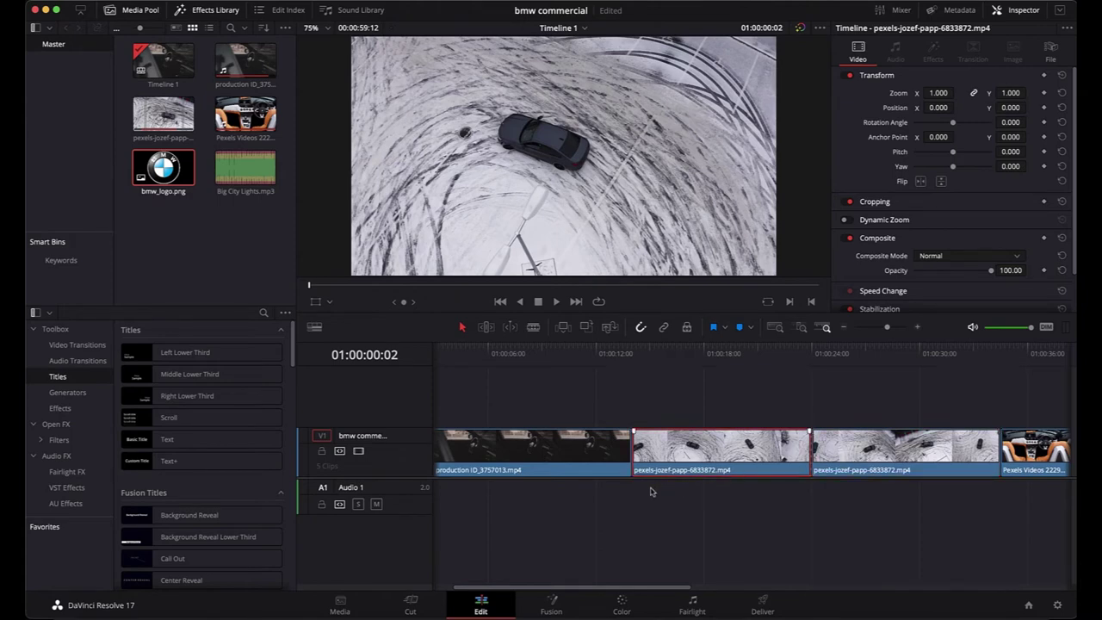
scroll(647, 502, "left", 2)
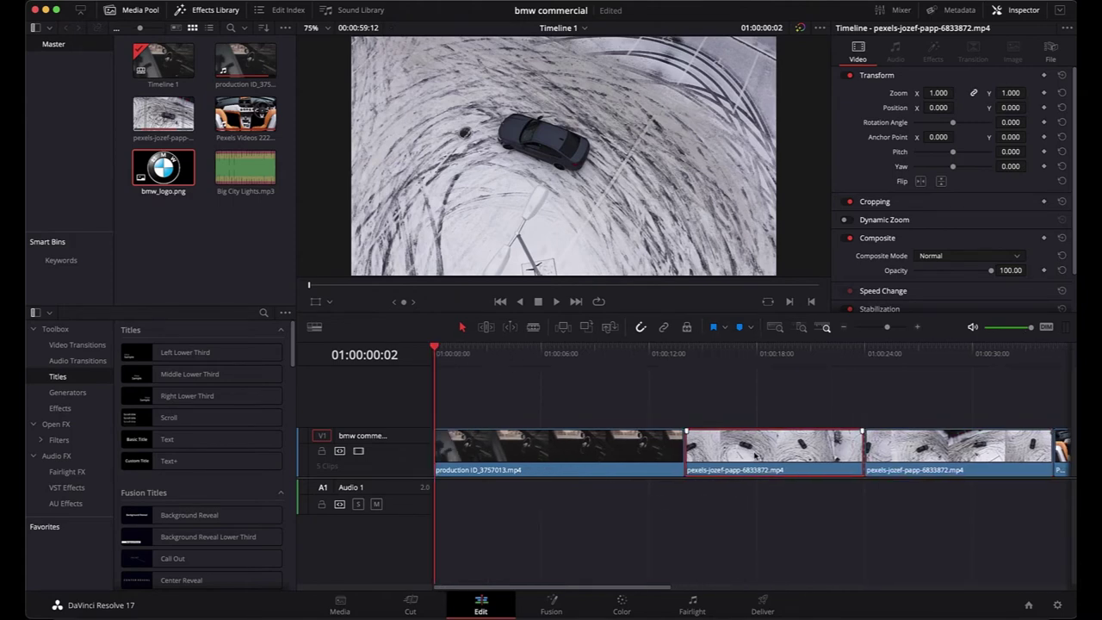
mouse_move(755, 456)
left_mouse_down()
mouse_move(751, 419)
mouse_move(542, 420)
mouse_move(560, 449)
mouse_move(736, 458)
left_mouse_up()
left_click_drag(552, 400, 497, 451)
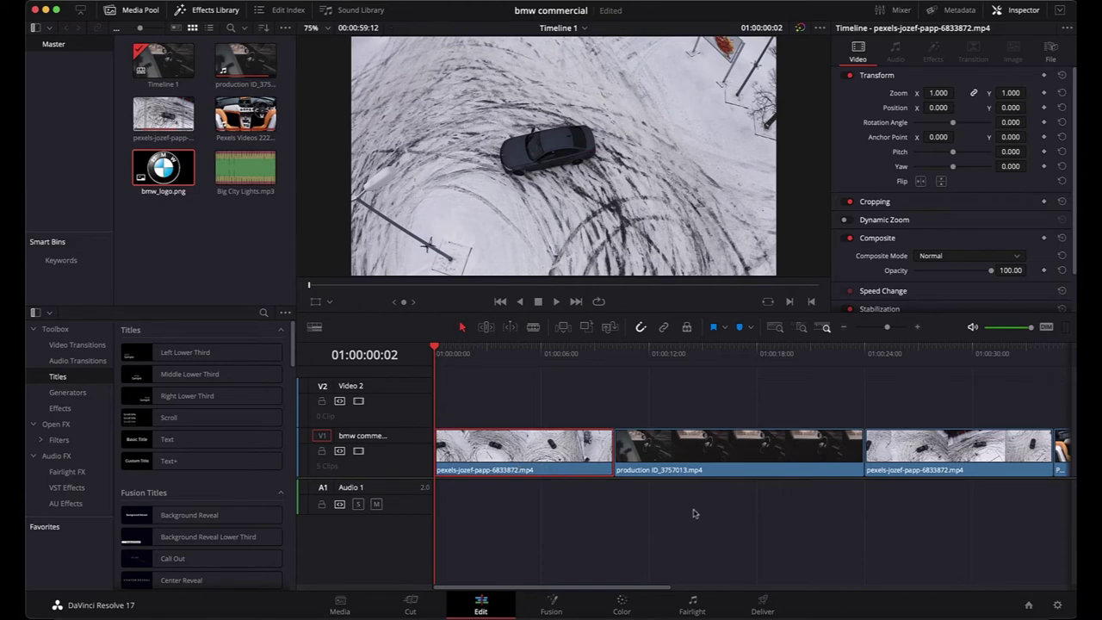
Set the opening snowy clip's speed to 200% and play the edit from the start.
key("space")
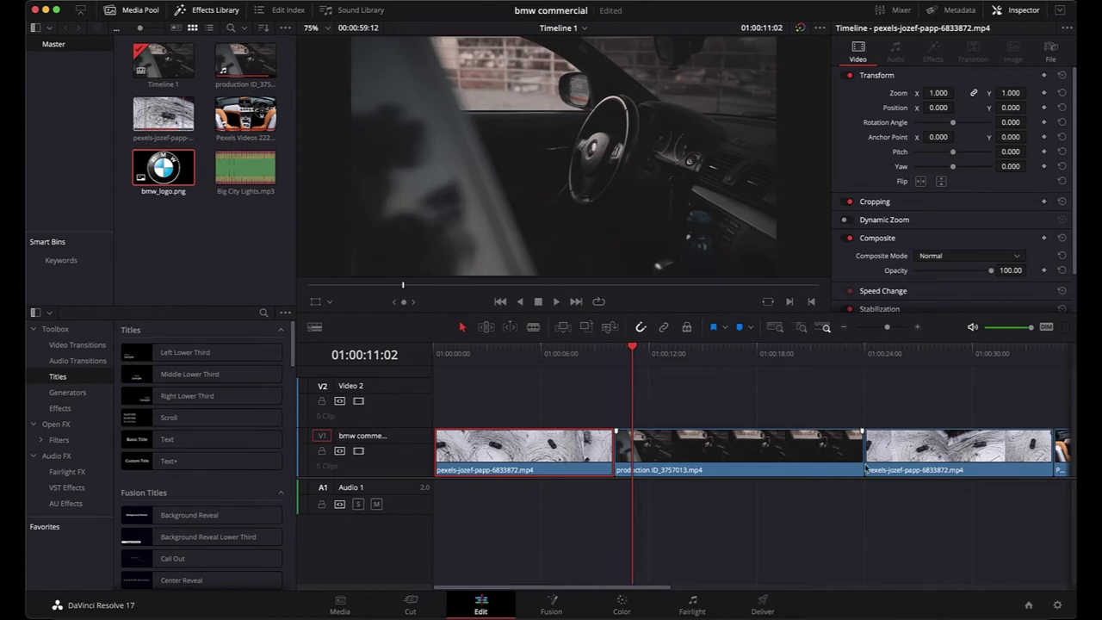
left_click_drag(634, 348, 486, 349)
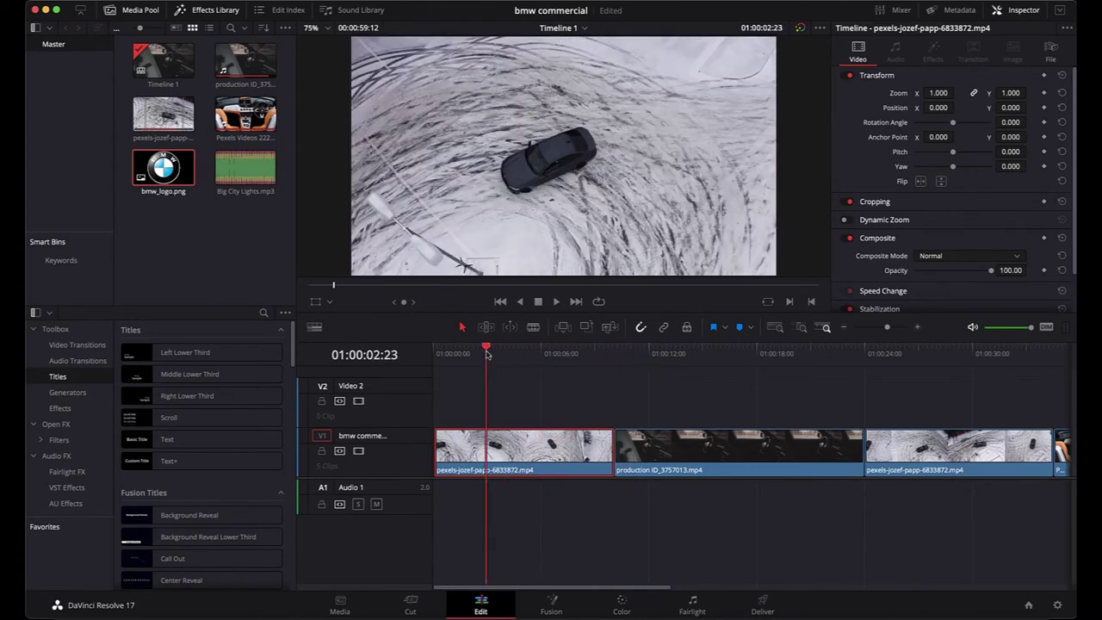
right_click(514, 444)
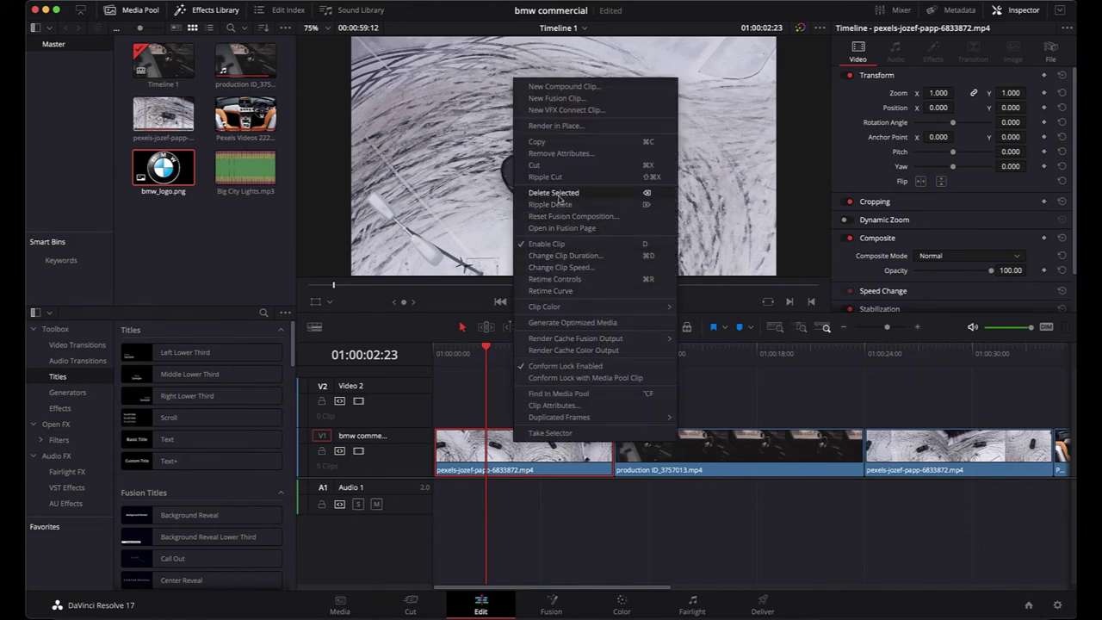
left_click(566, 267)
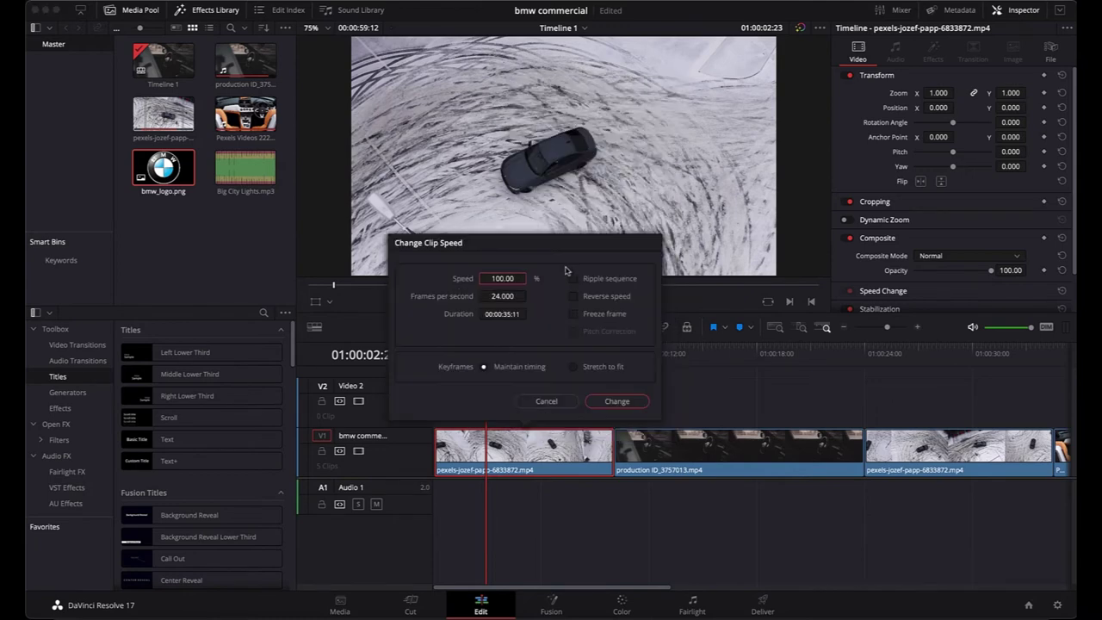
left_click(502, 279)
left_click(616, 401)
left_click_drag(485, 349, 417, 347)
key("space")
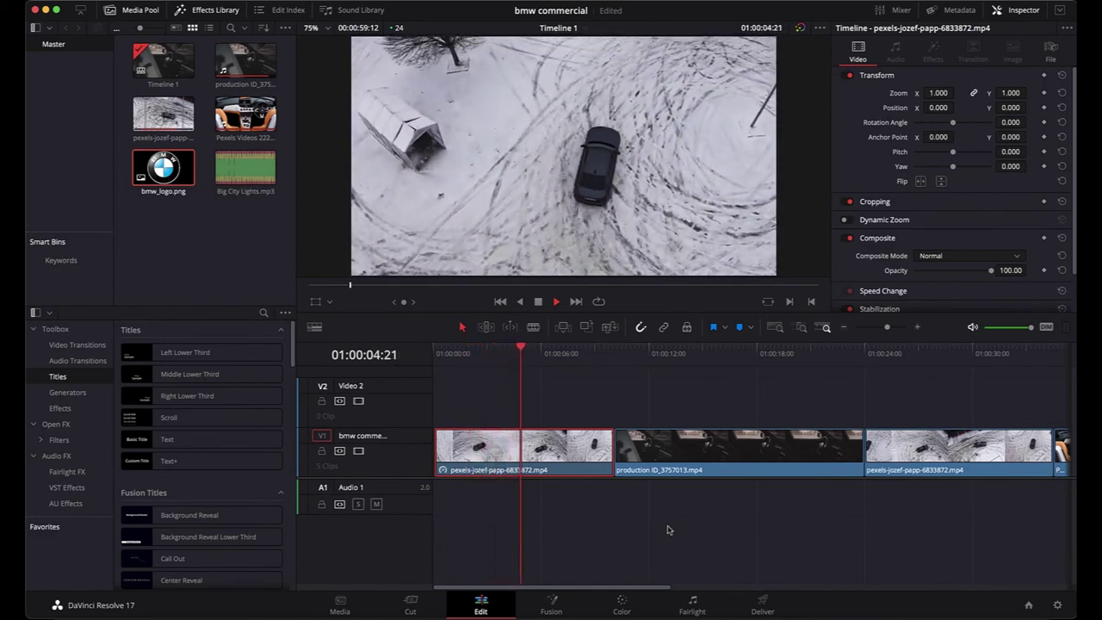
Set the opening snowy clip's Transform zoom to 1.250 and scrub through to check it.
key("space")
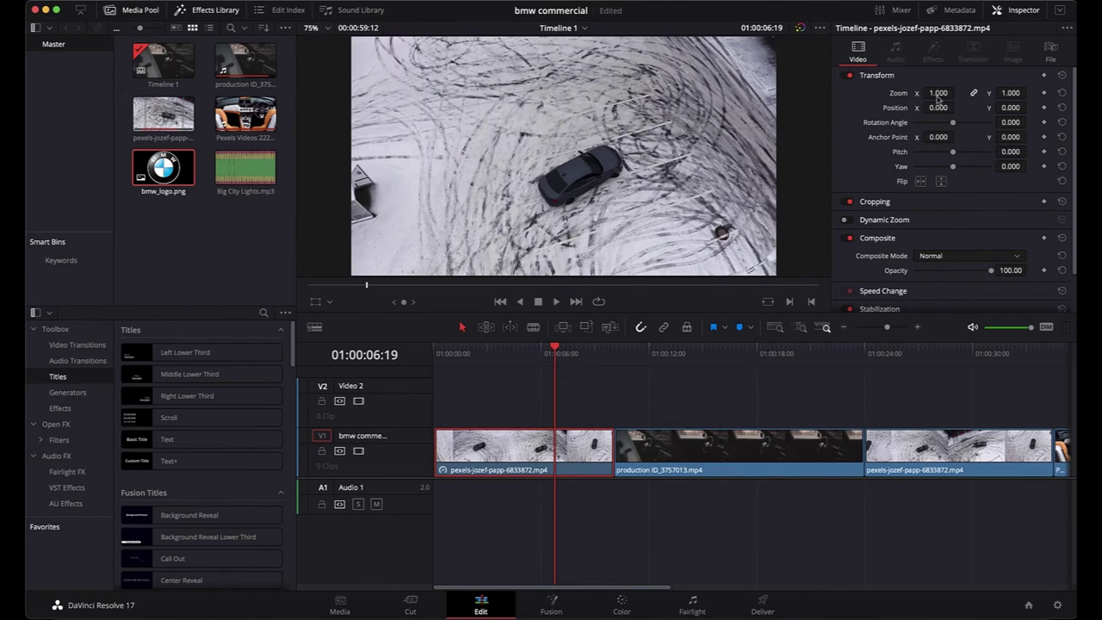
left_click(937, 93)
key("Return")
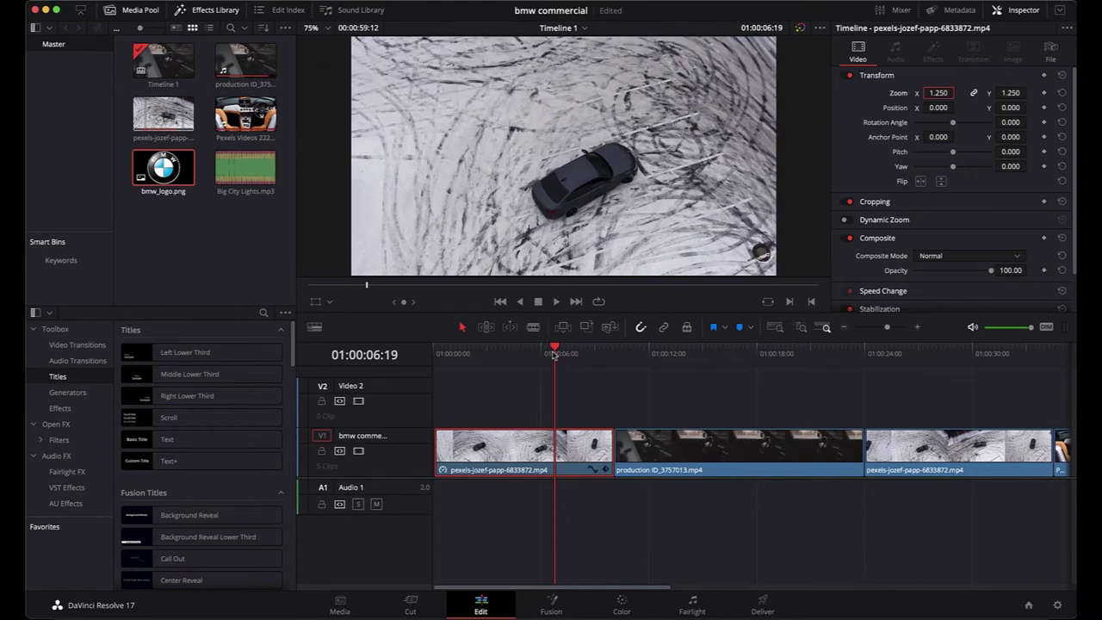
left_click_drag(554, 356, 922, 375)
scroll(838, 411, "right", 10)
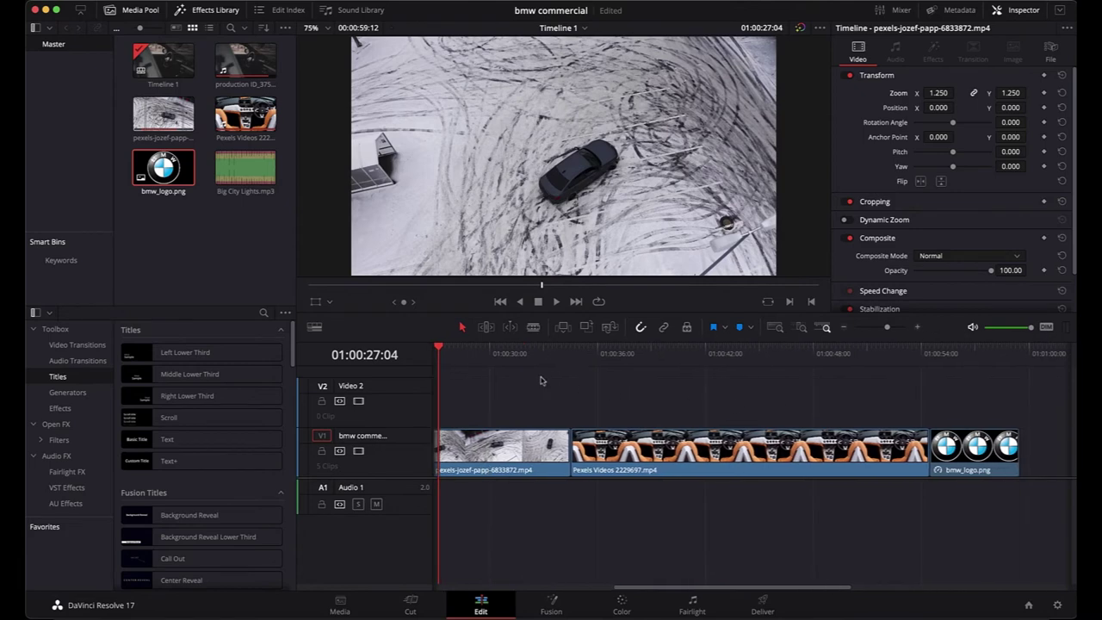
Scale the closing bmw_logo.png clip to 0.5 zoom and return the playhead to 01:00:00:00.
left_click_drag(440, 349, 1006, 379)
scroll(878, 386, "right", 4)
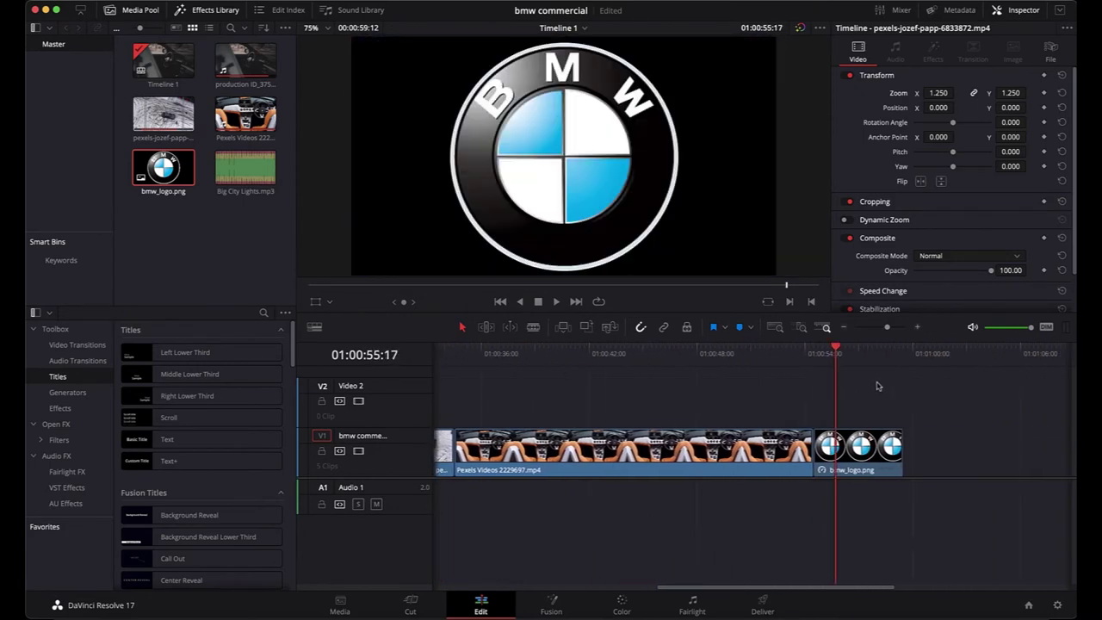
left_click(848, 457)
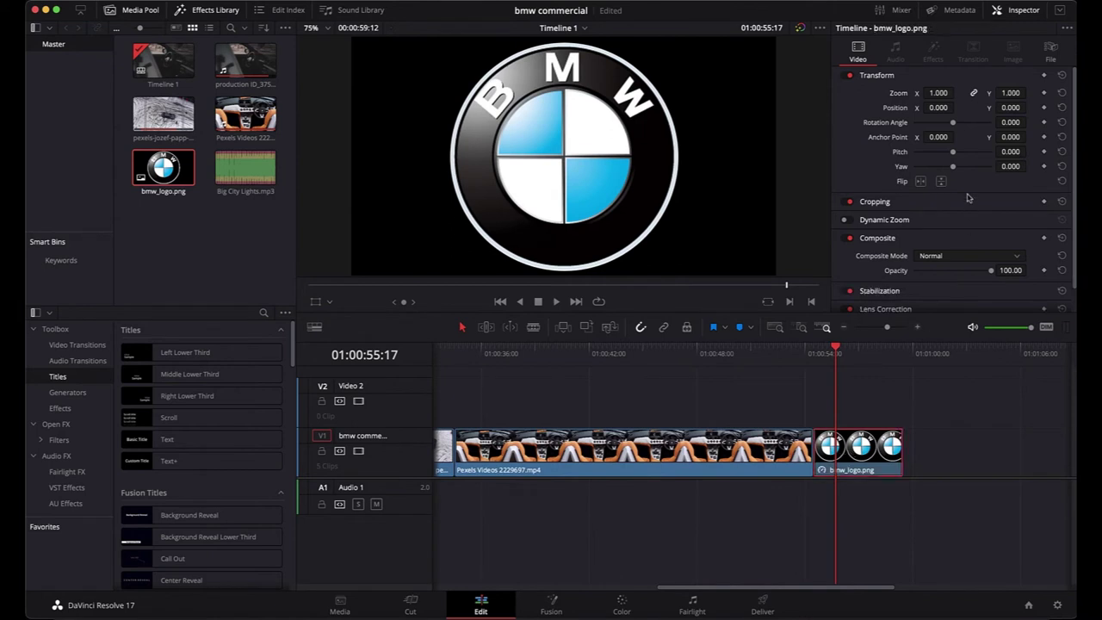
left_click(946, 94)
type(".5")
key("Return")
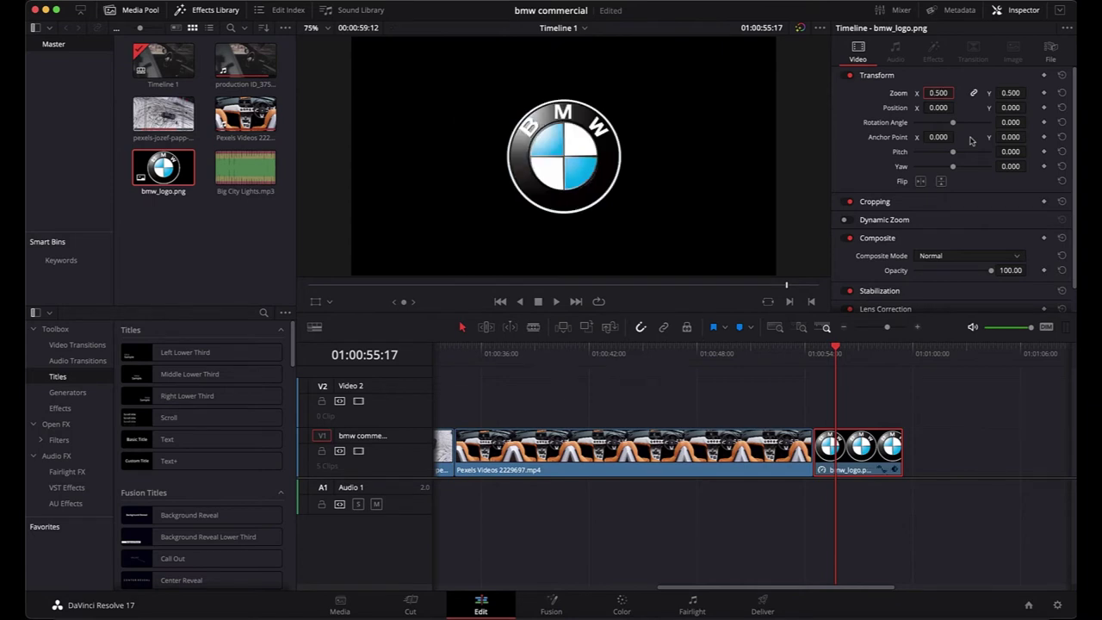
left_click_drag(831, 359, 422, 350)
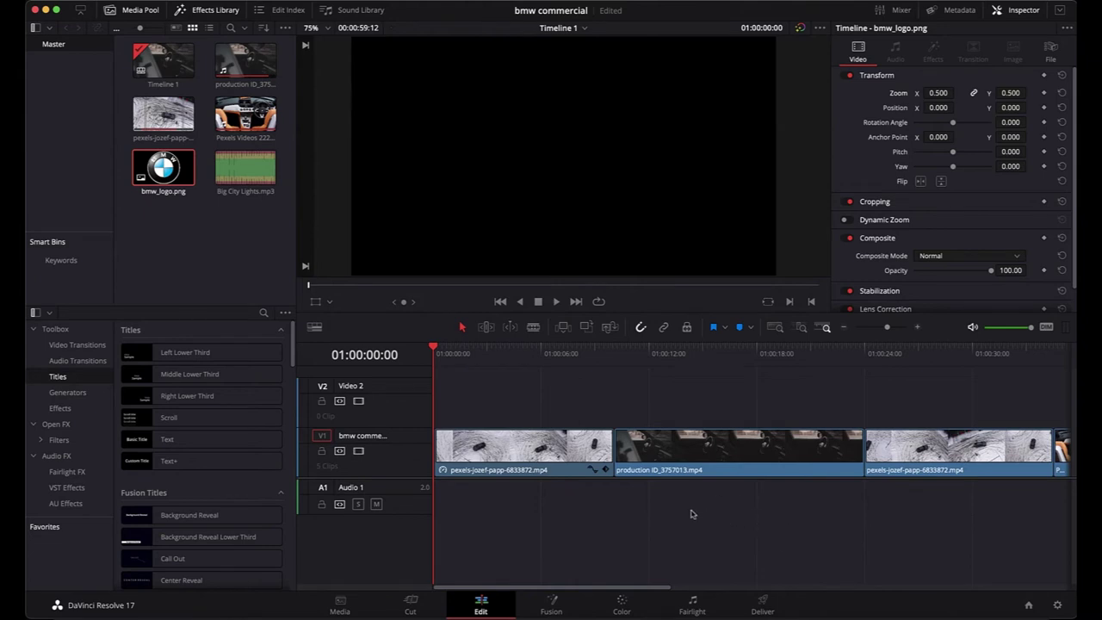
Trim about two seconds off the start of the opening snowy drift clip and play it back.
key("super+minus")
scroll(689, 514, "down", 3)
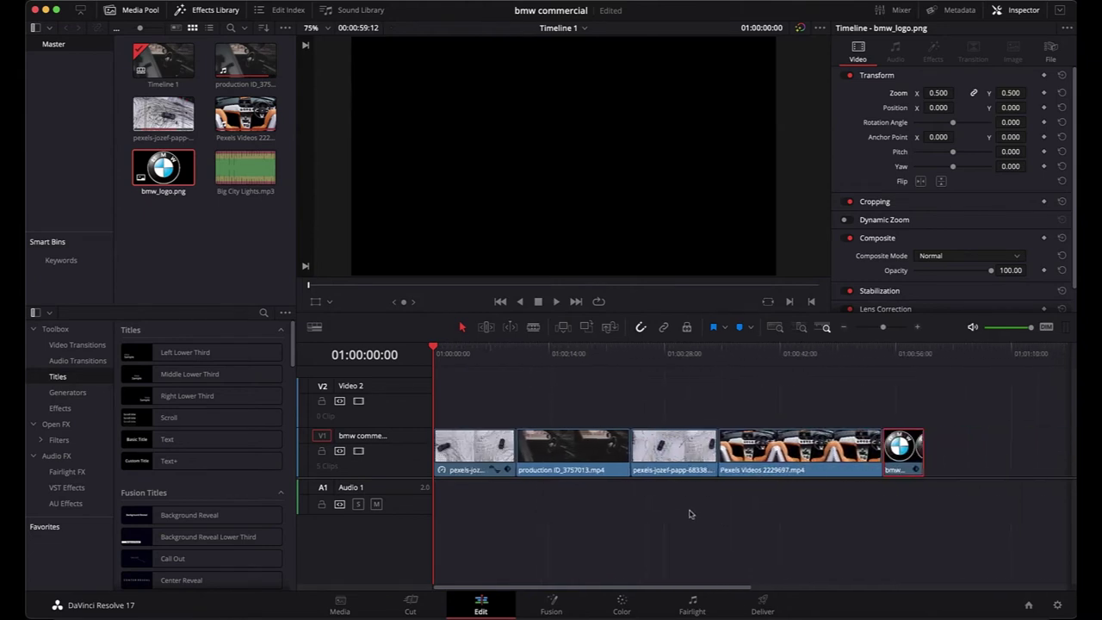
scroll(689, 514, "up", 2)
scroll(689, 515, "down", 2)
scroll(689, 514, "up", 3)
scroll(689, 514, "down", 3)
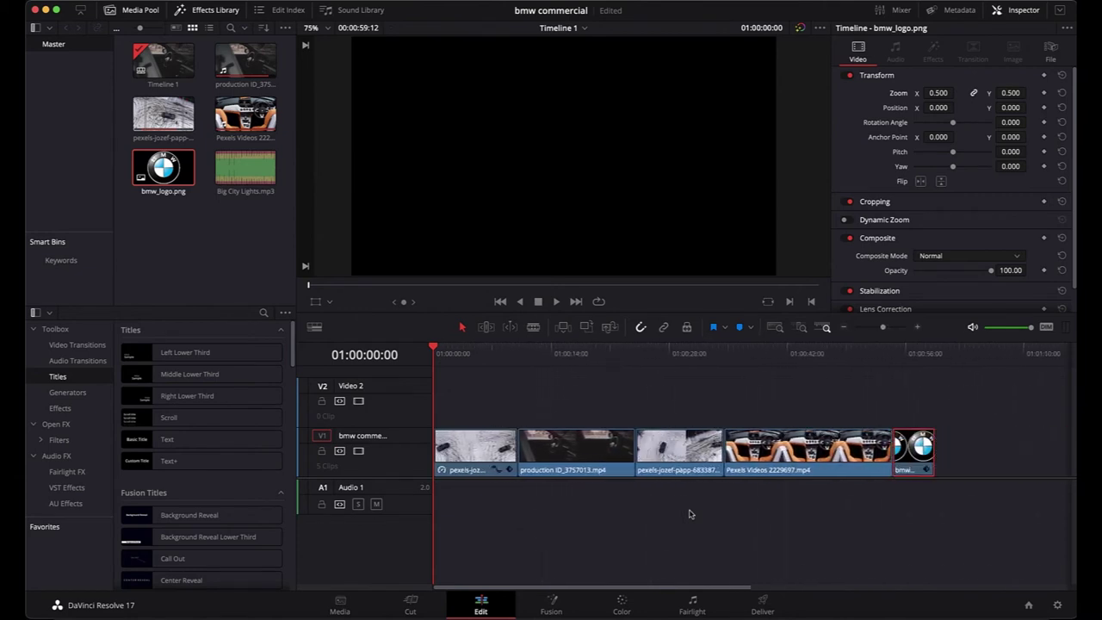
scroll(689, 514, "up", 2)
scroll(689, 514, "up", 3)
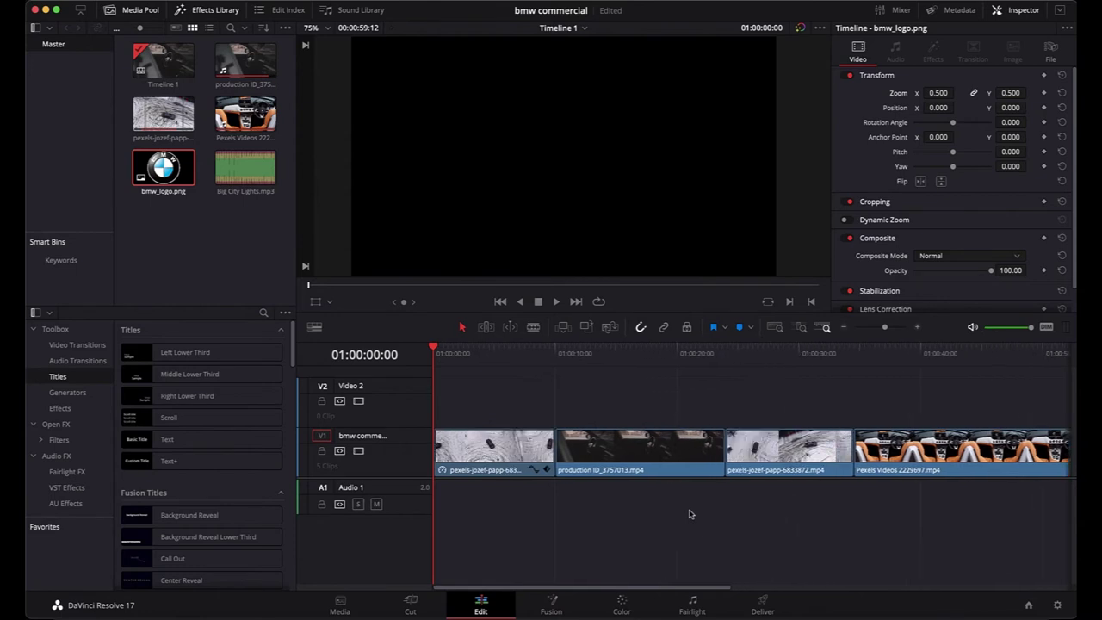
left_click(485, 459)
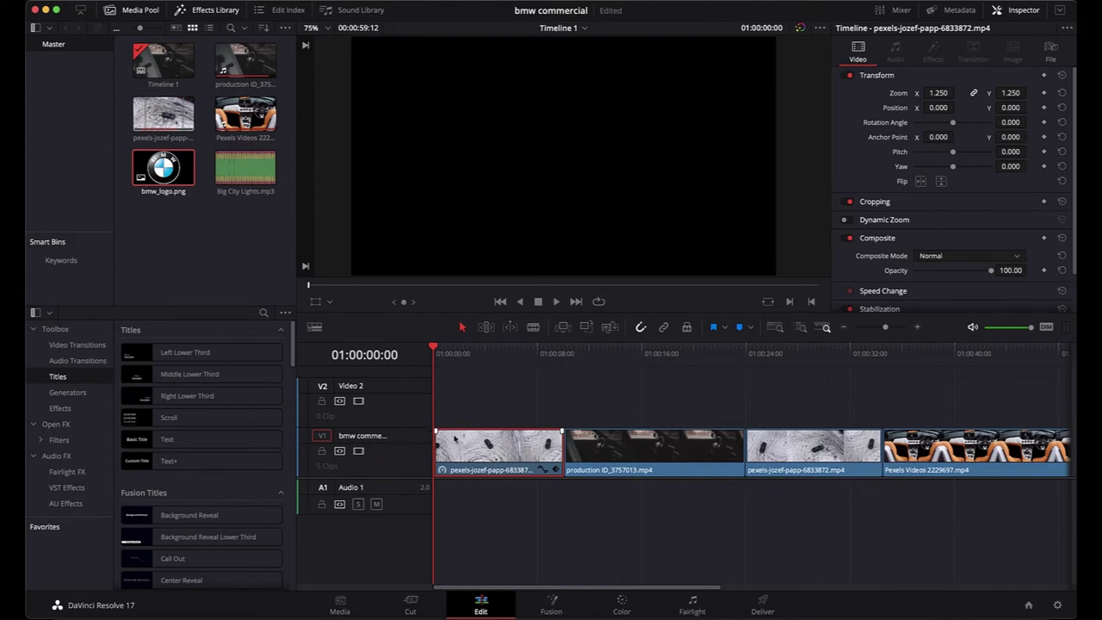
left_click_drag(436, 432, 470, 432)
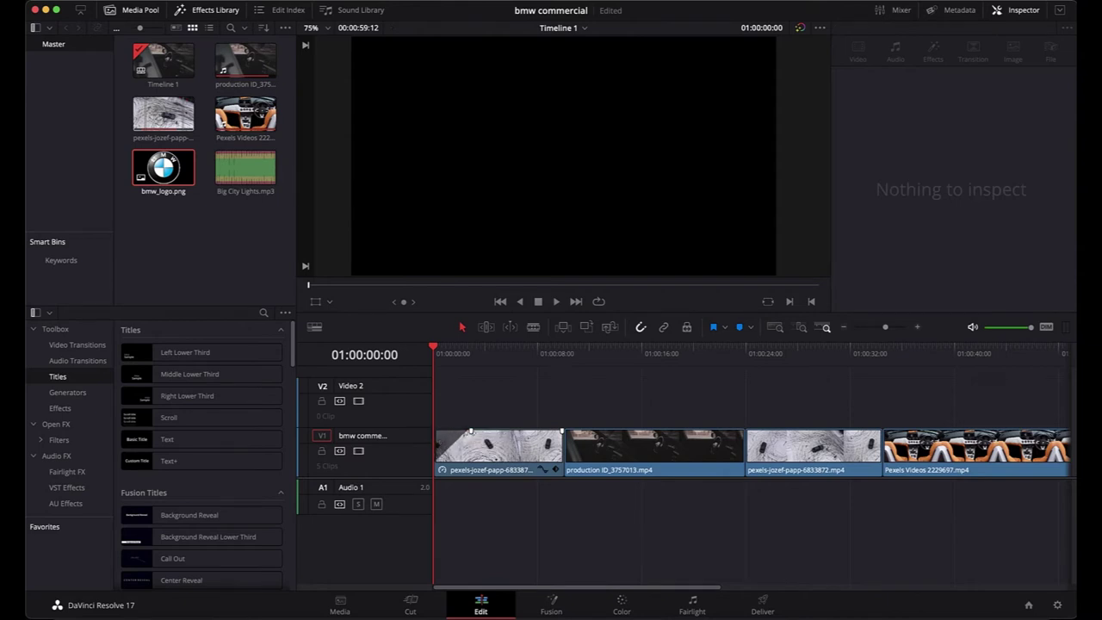
left_click_drag(470, 432, 464, 433)
key("space")
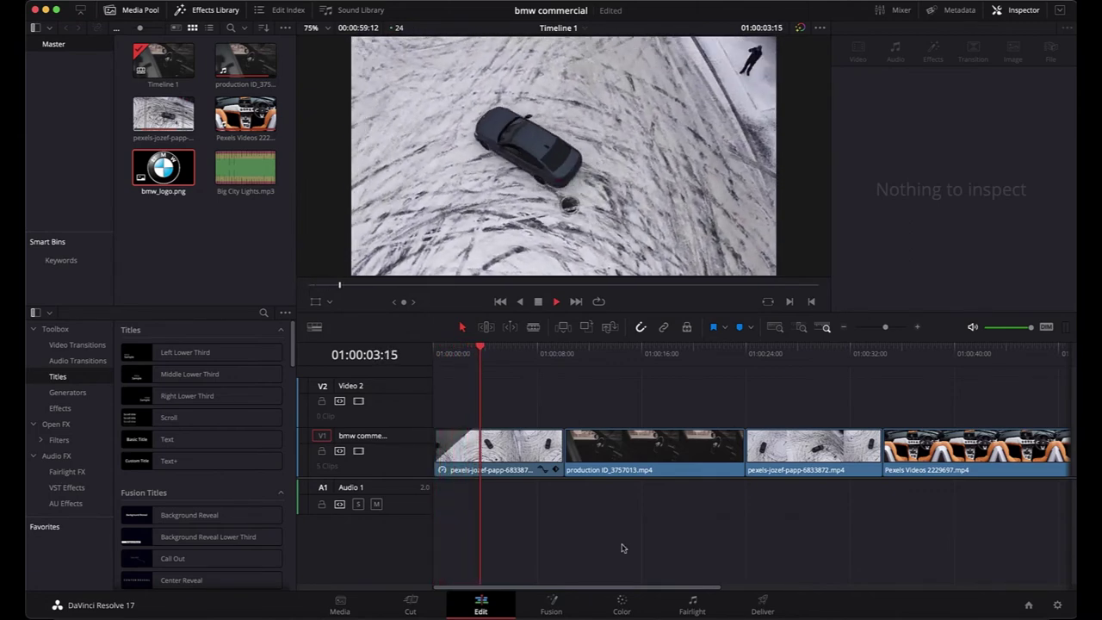
Trim about three seconds off the Pexels Videos 2229697 clip's end and replay the ending.
key("space")
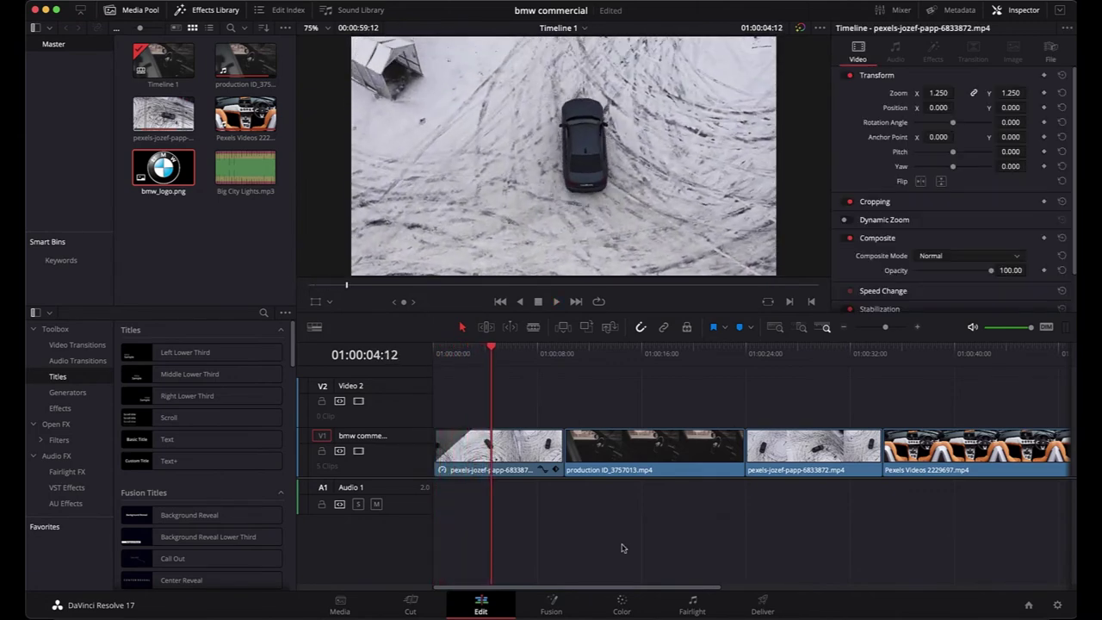
scroll(620, 459, "right", 10)
left_click(618, 456)
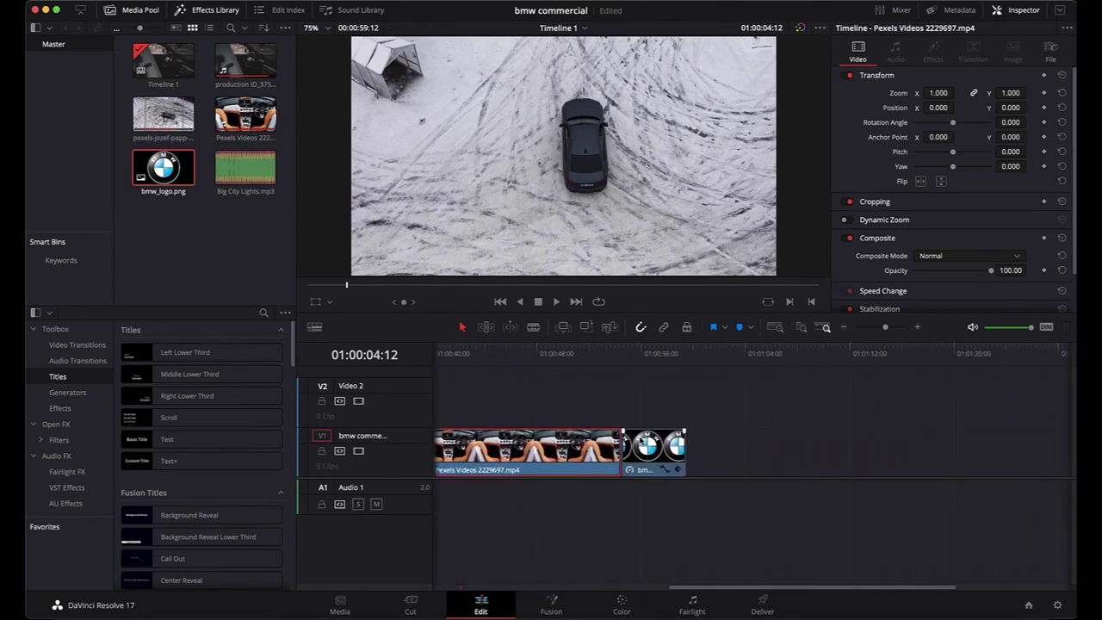
mouse_move(619, 433)
left_mouse_down()
mouse_move(568, 433)
mouse_move(639, 434)
left_mouse_up()
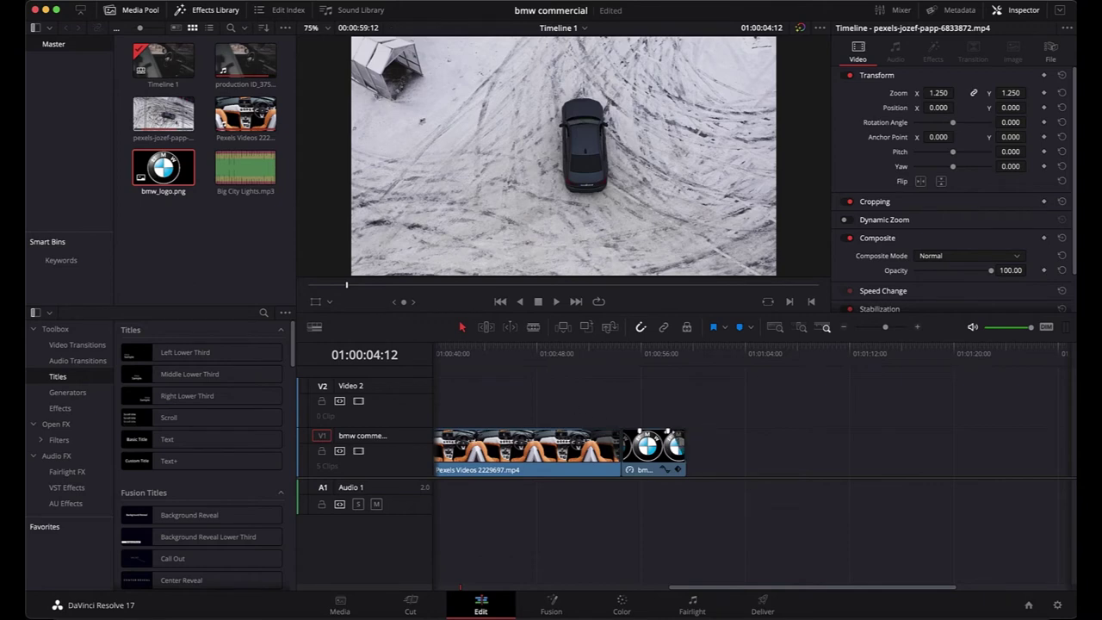
left_click(579, 353)
key("space")
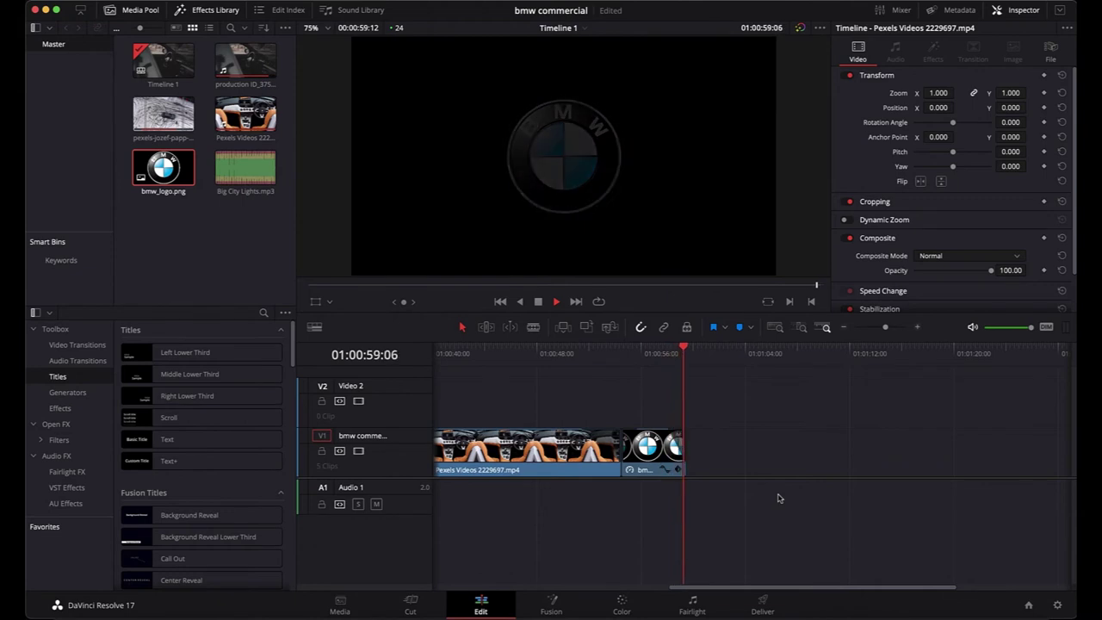
left_click(677, 355)
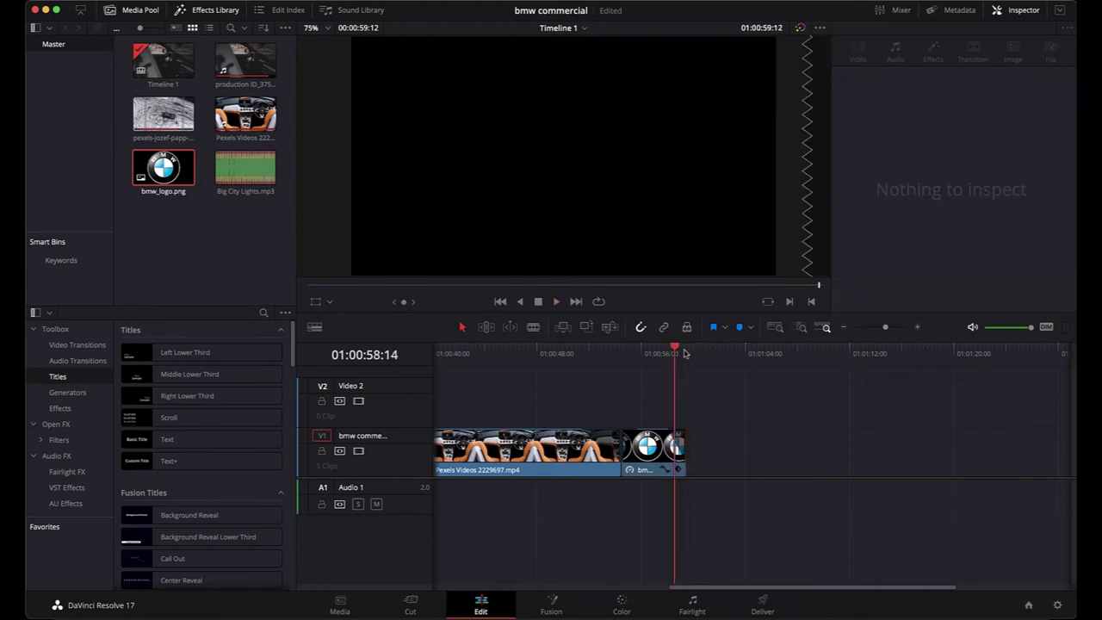
key("Home")
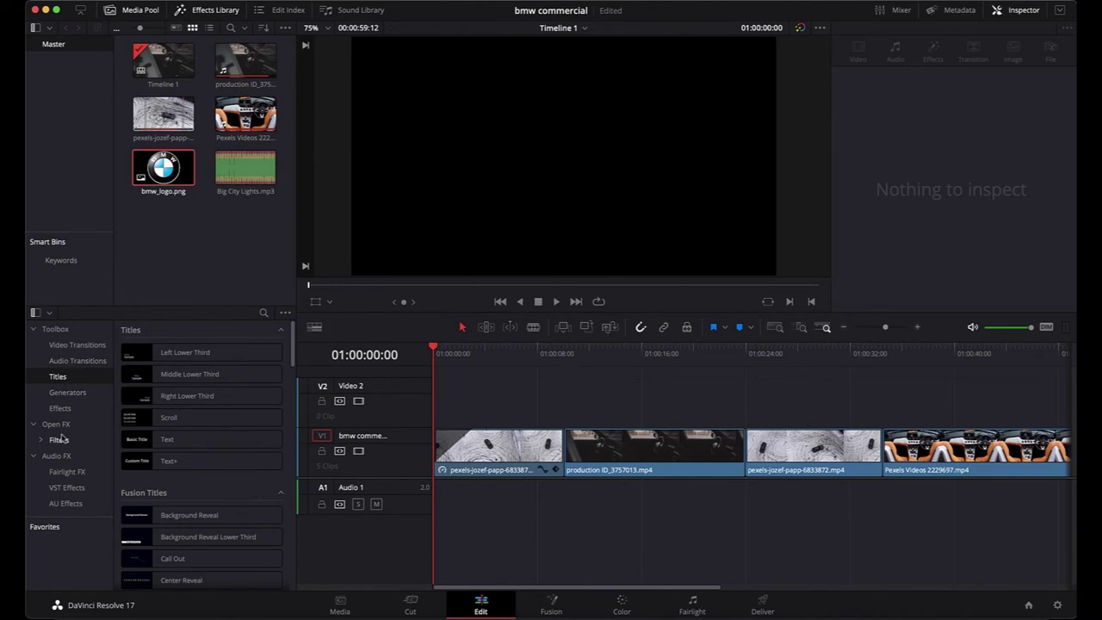
Place a Blur Dissolve on the opening clip's head and widen it to 3.1 seconds.
left_click(72, 348)
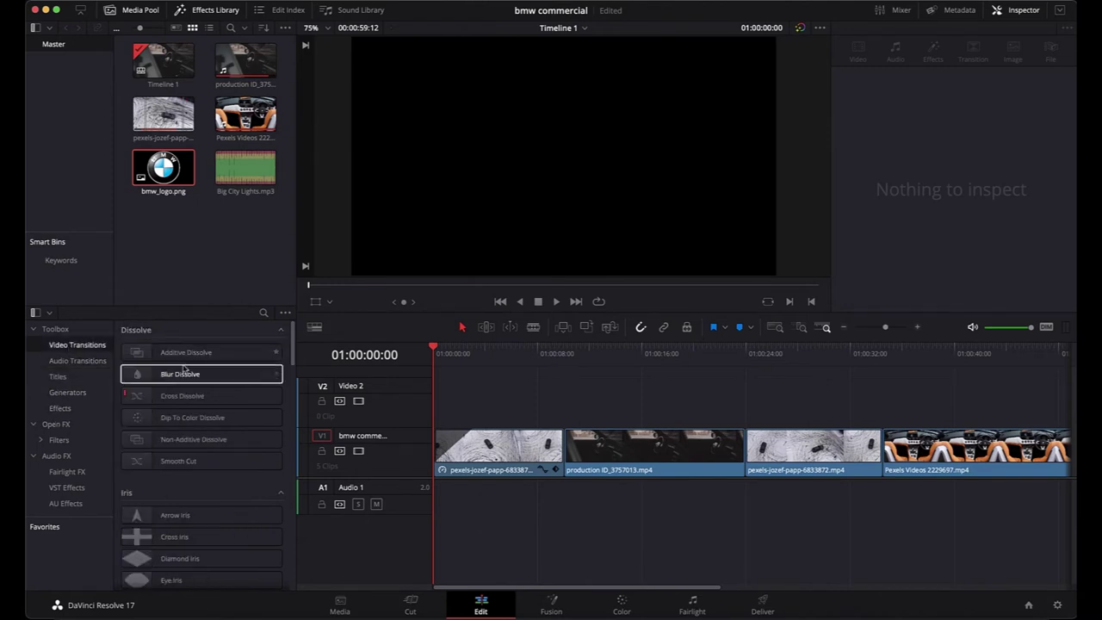
left_click(154, 376)
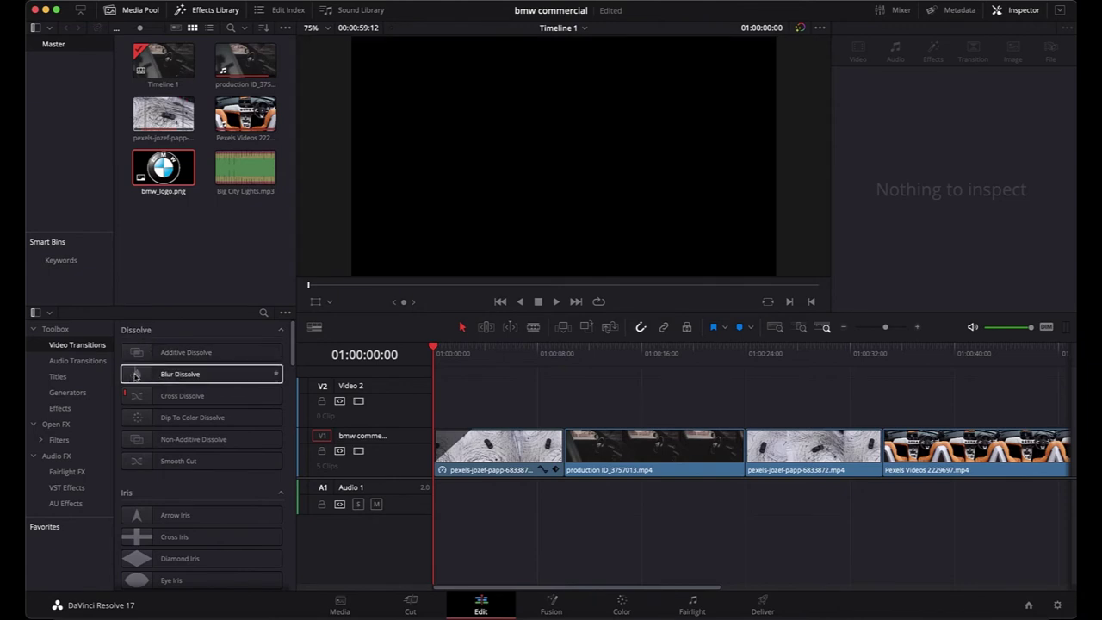
mouse_move(135, 376)
left_mouse_down()
mouse_move(338, 478)
mouse_move(454, 454)
left_mouse_up()
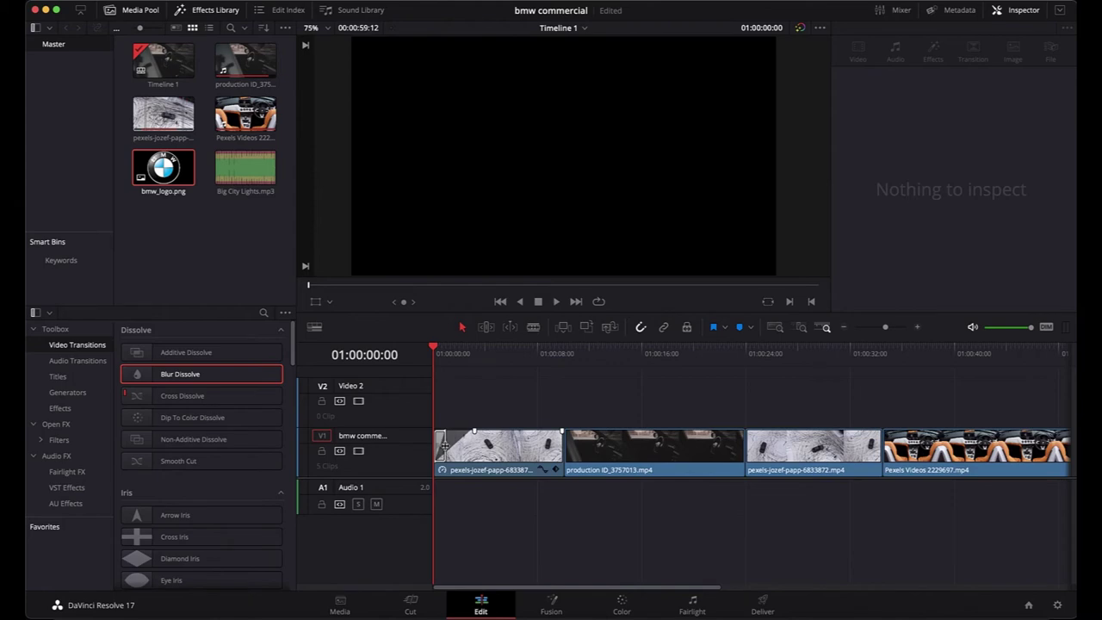
left_click_drag(443, 443, 473, 447)
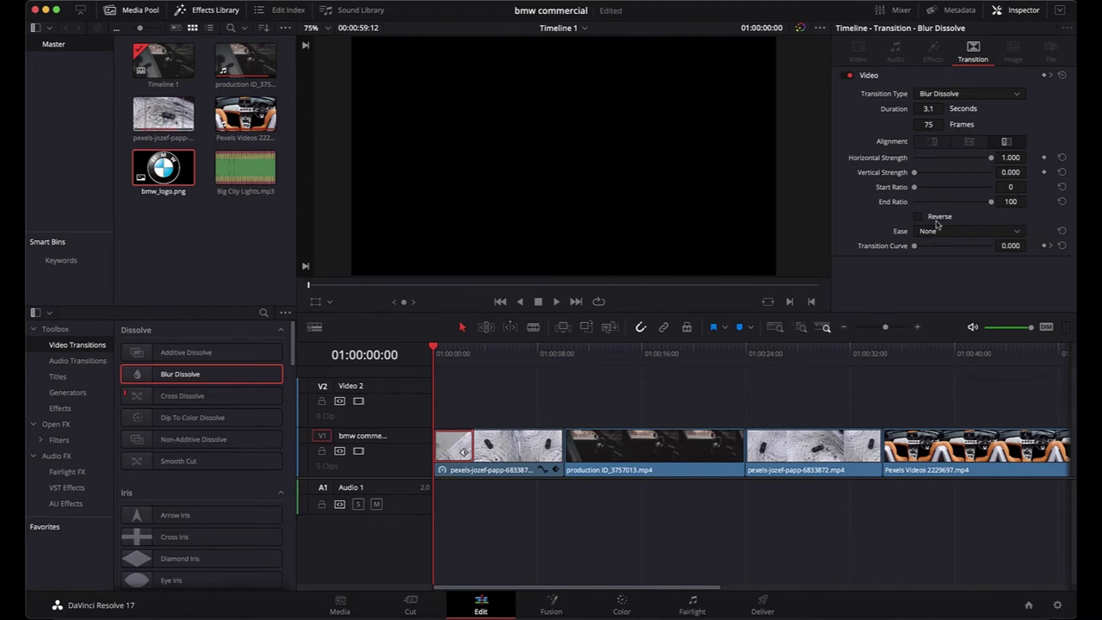
Select the blur dissolve and play the opening to preview it.
left_click(512, 446)
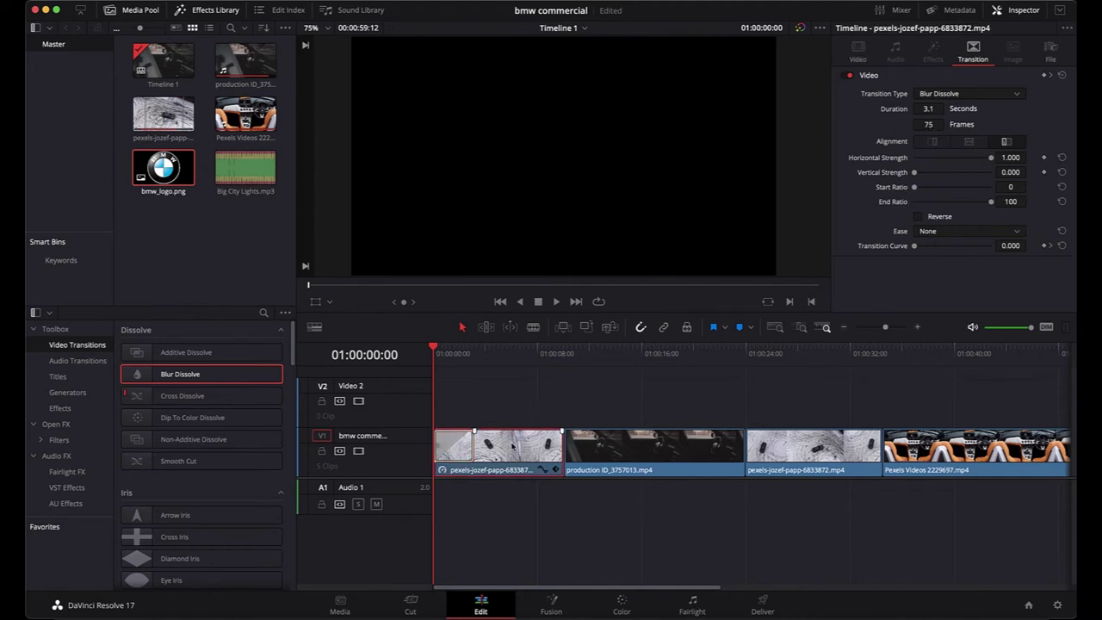
left_click(598, 467)
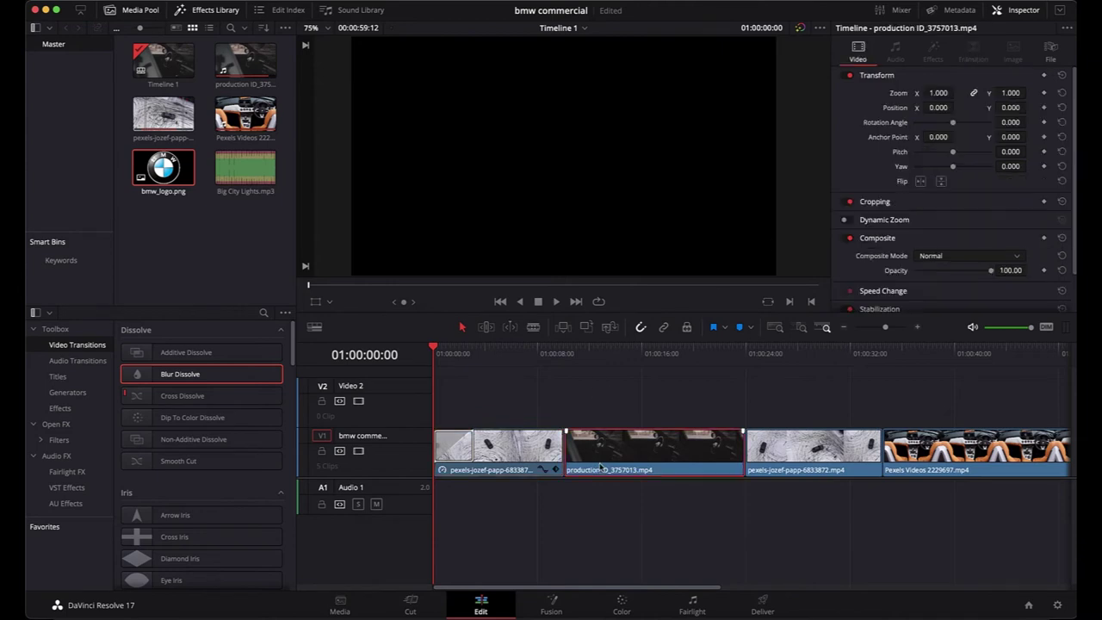
left_click(463, 451)
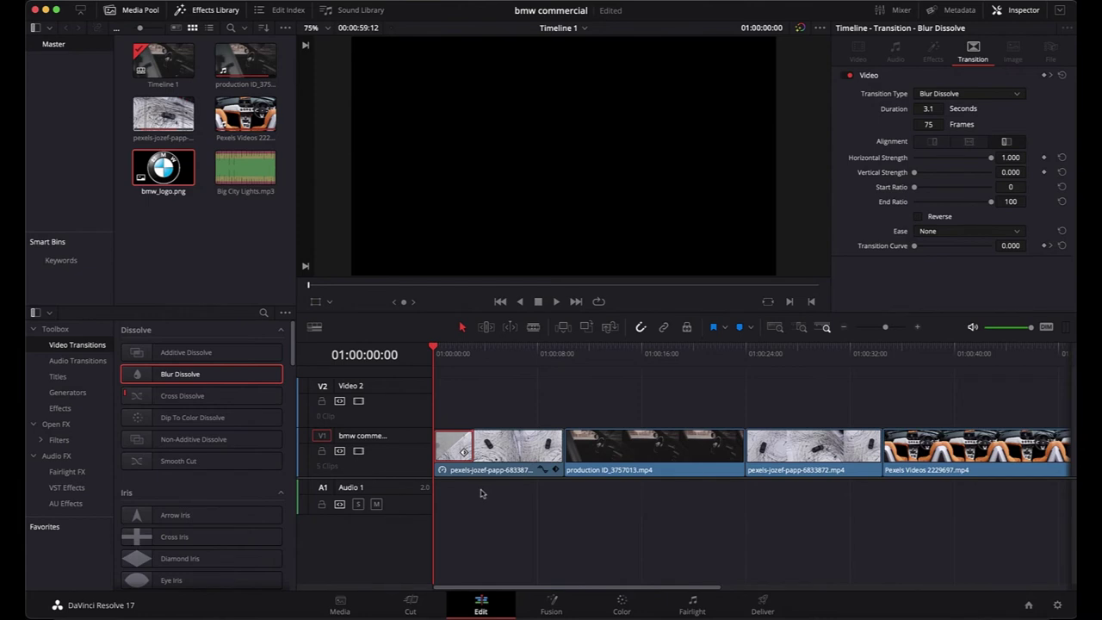
key("space")
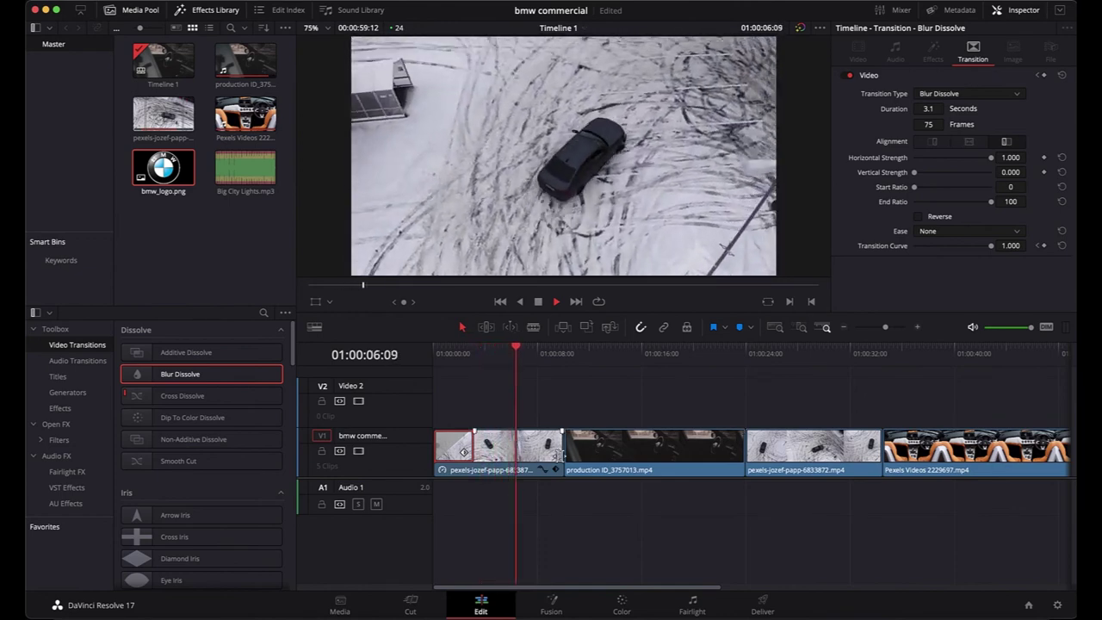
key("space")
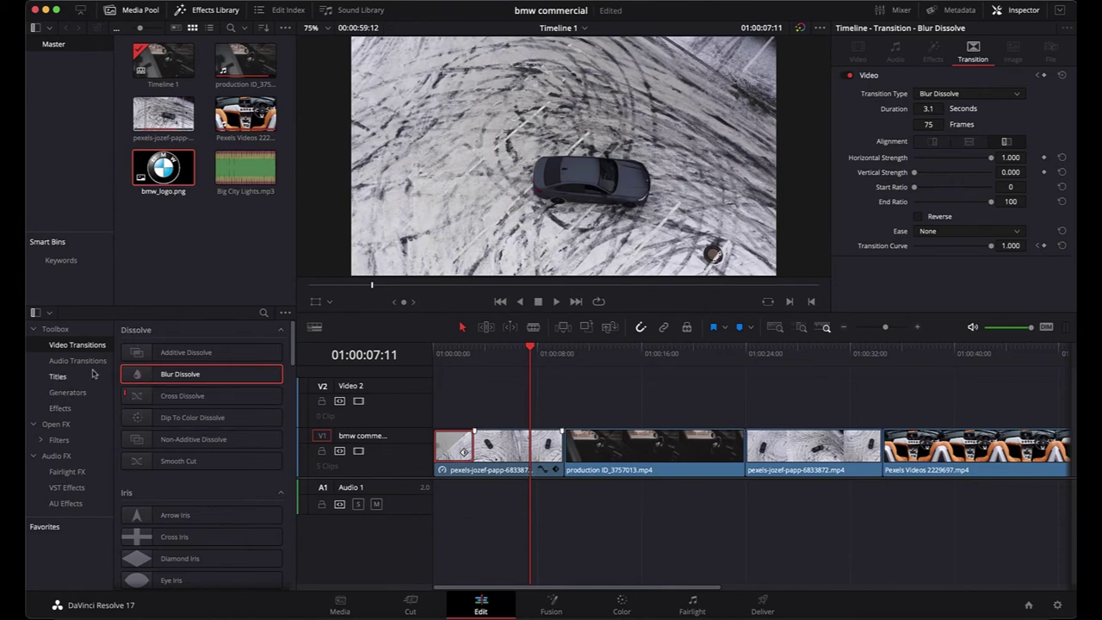
Search effects for 'text', filter to Titles, and add a Text title above the clips at 01:00:07.
left_click(264, 313)
type("basi")
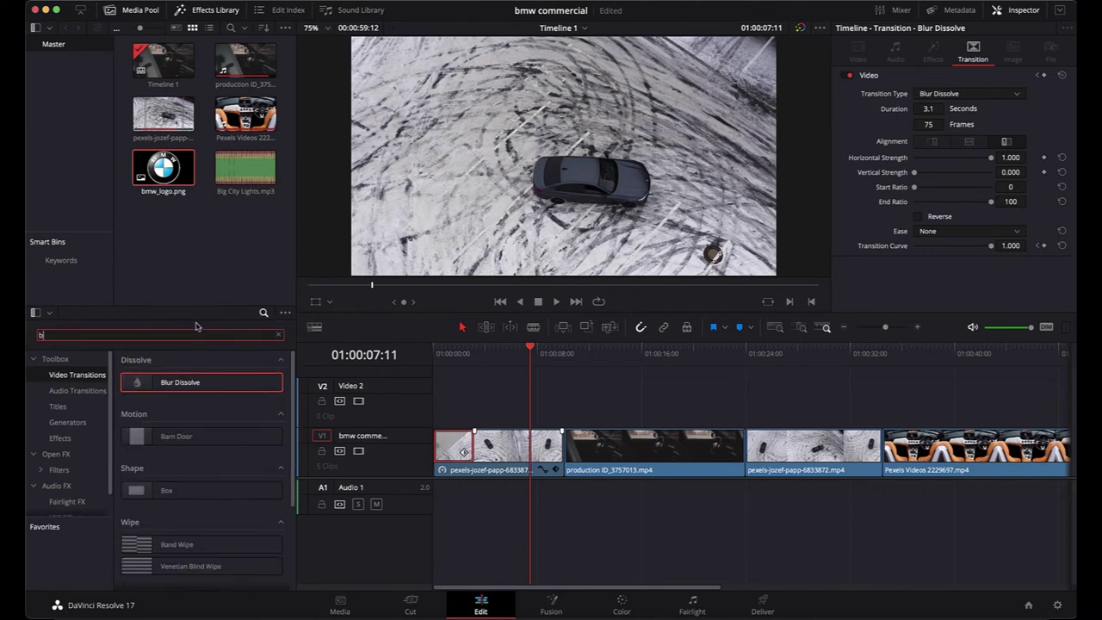
key("BackSpace")
key("BackSpace")
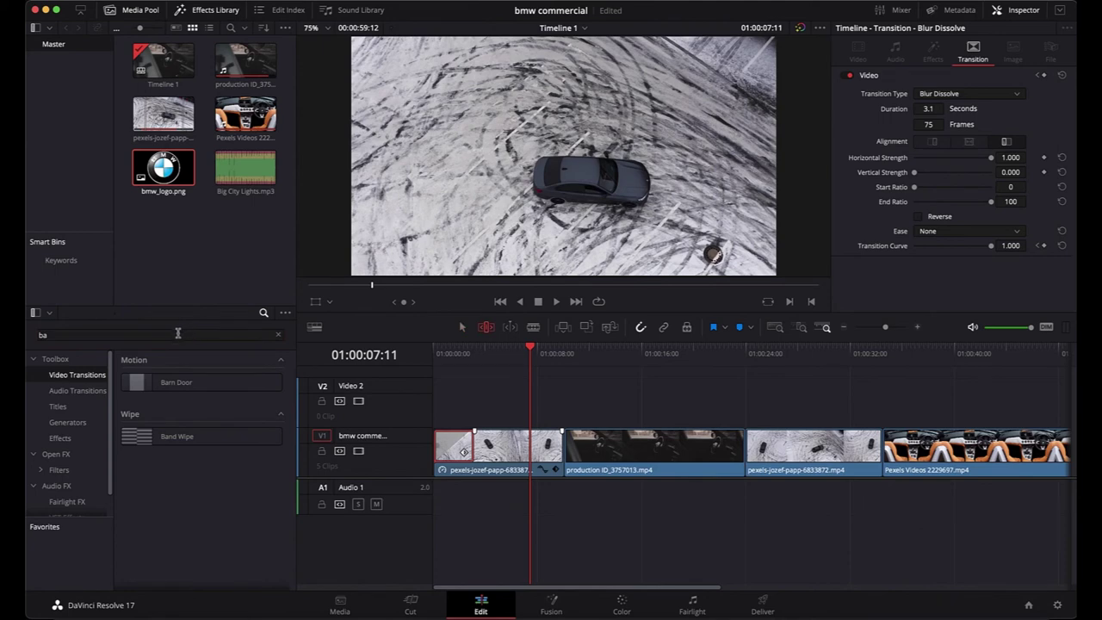
left_click(168, 335)
key("BackSpace")
key("BackSpace")
type("text")
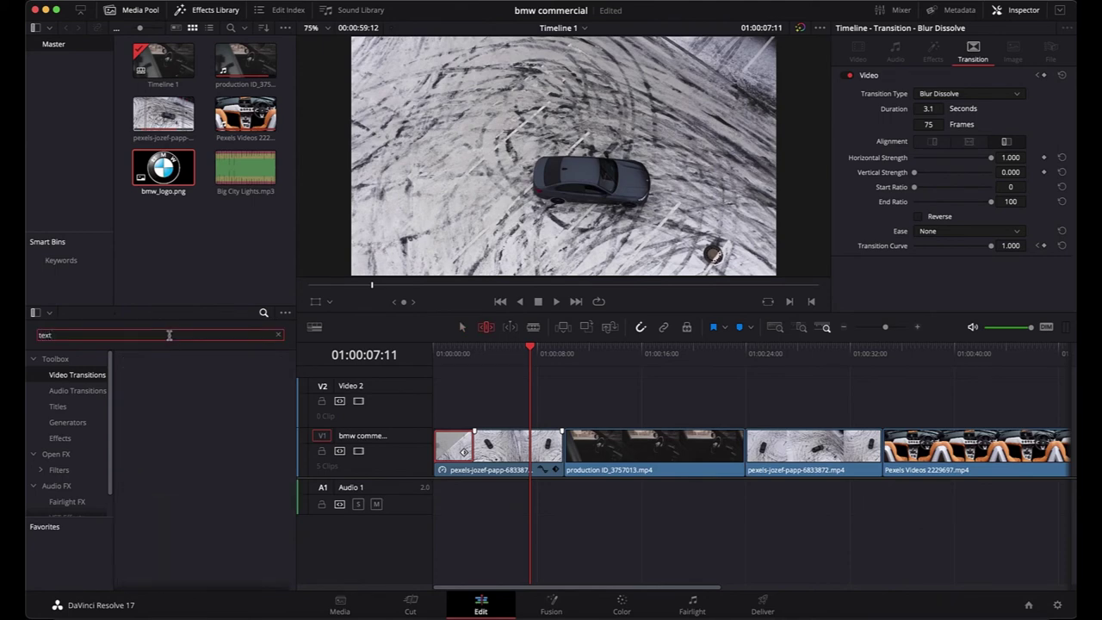
left_click(57, 406)
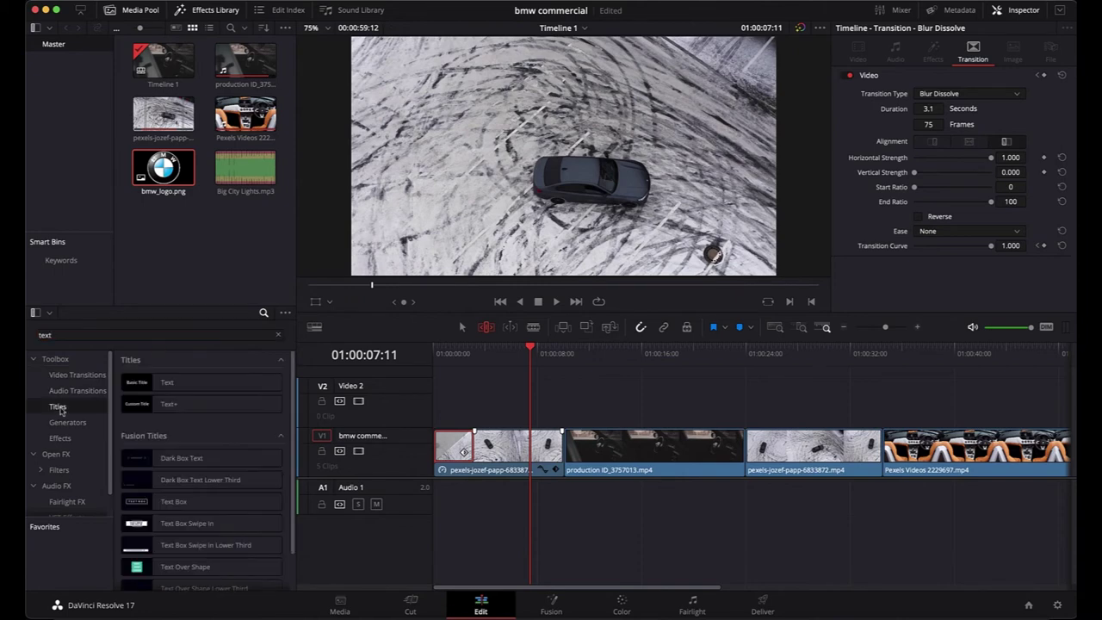
left_click_drag(129, 385, 525, 410)
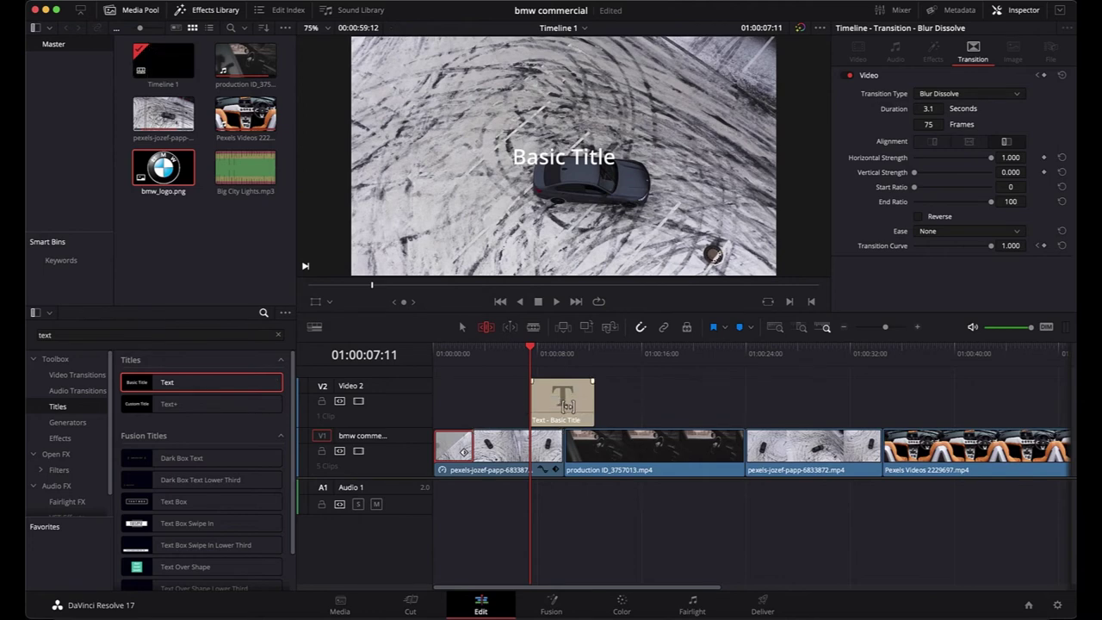
Extend the Basic Title clip's end out to about 01:00:45.
left_click_drag(594, 401, 1025, 401)
left_click_drag(786, 415, 786, 415)
scroll(740, 414, "right", 5)
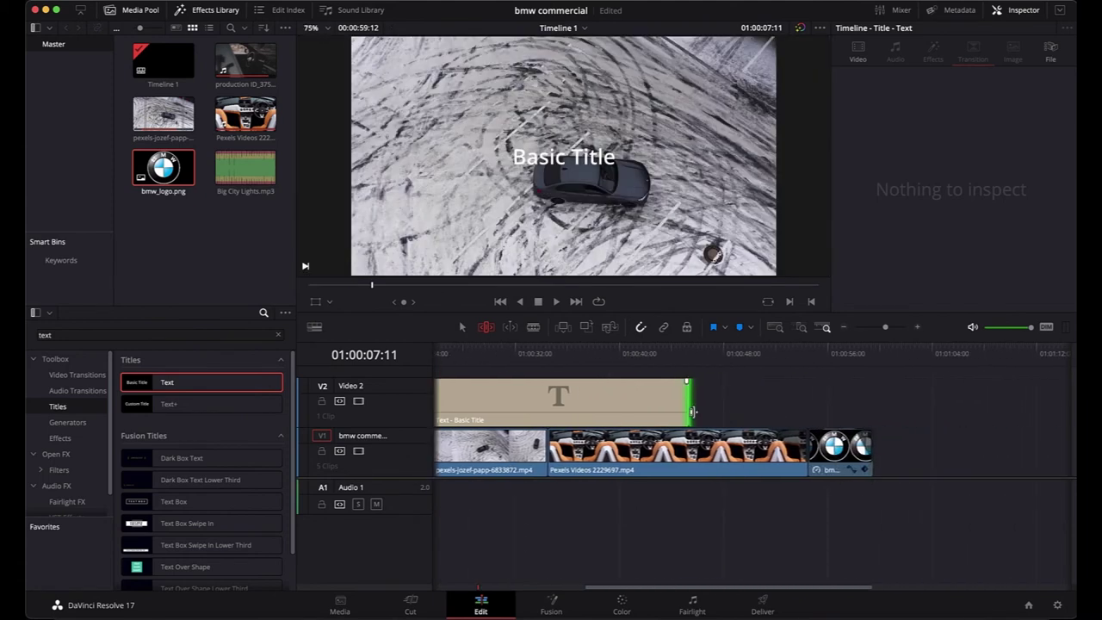
left_click_drag(687, 403, 769, 403)
scroll(639, 418, "left", 7)
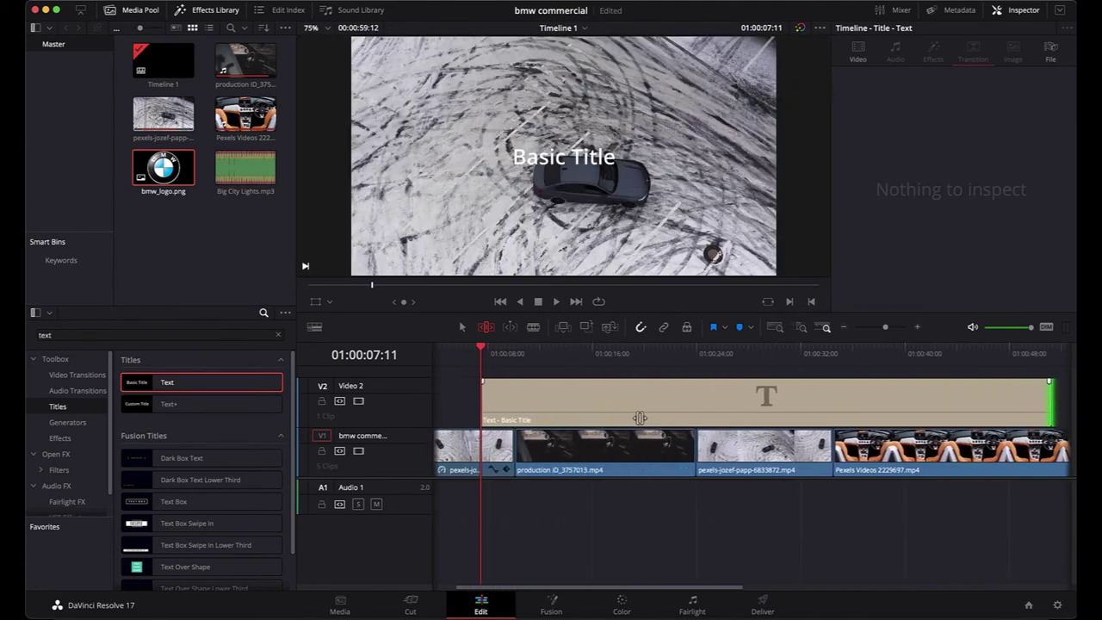
scroll(640, 418, "right", 1)
Give the title a roughly three-second fade-in and a fade-out at its end.
left_click_drag(520, 380, 562, 380)
scroll(699, 419, "right", 10)
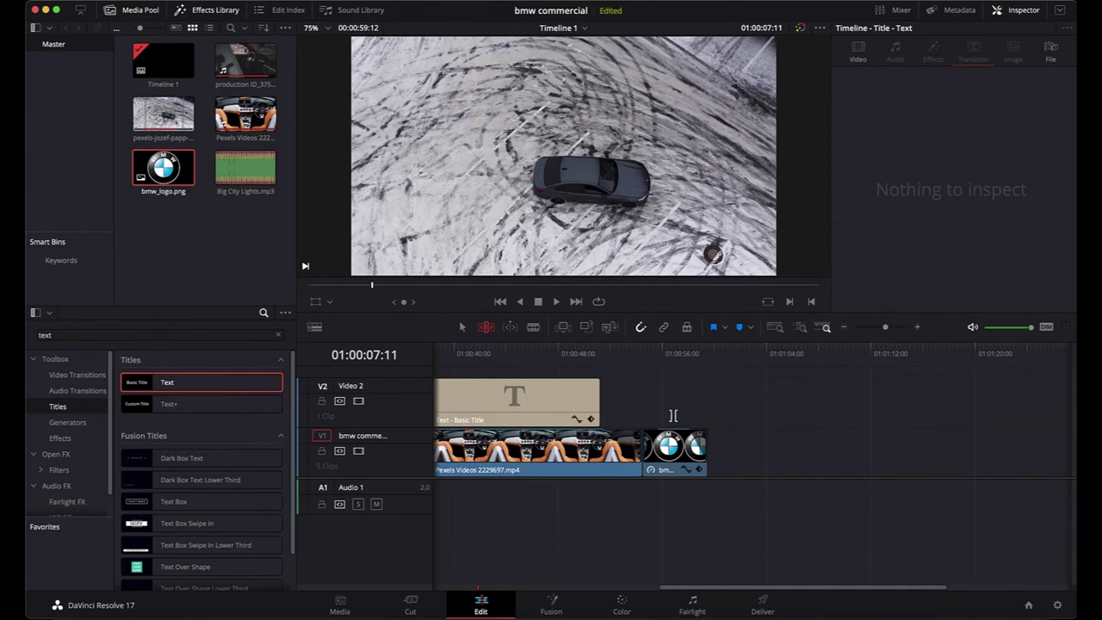
left_click_drag(597, 382, 557, 379)
scroll(484, 420, "left", 10)
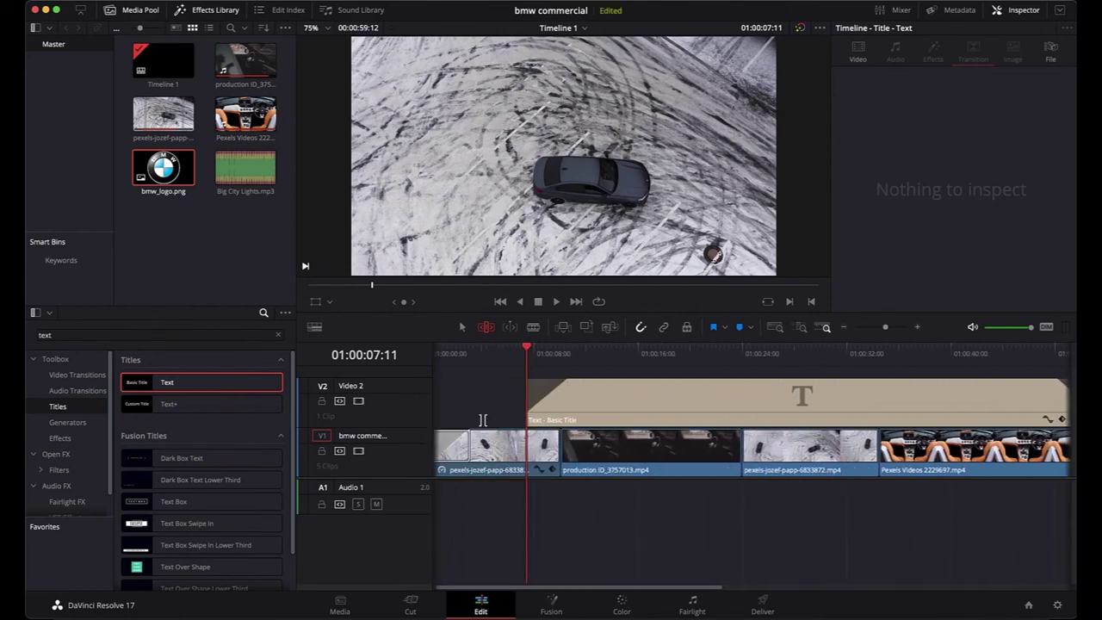
Preview the title fades, then make the title start about 1 second 18 frames earlier.
left_click_drag(530, 351, 451, 349)
key("space")
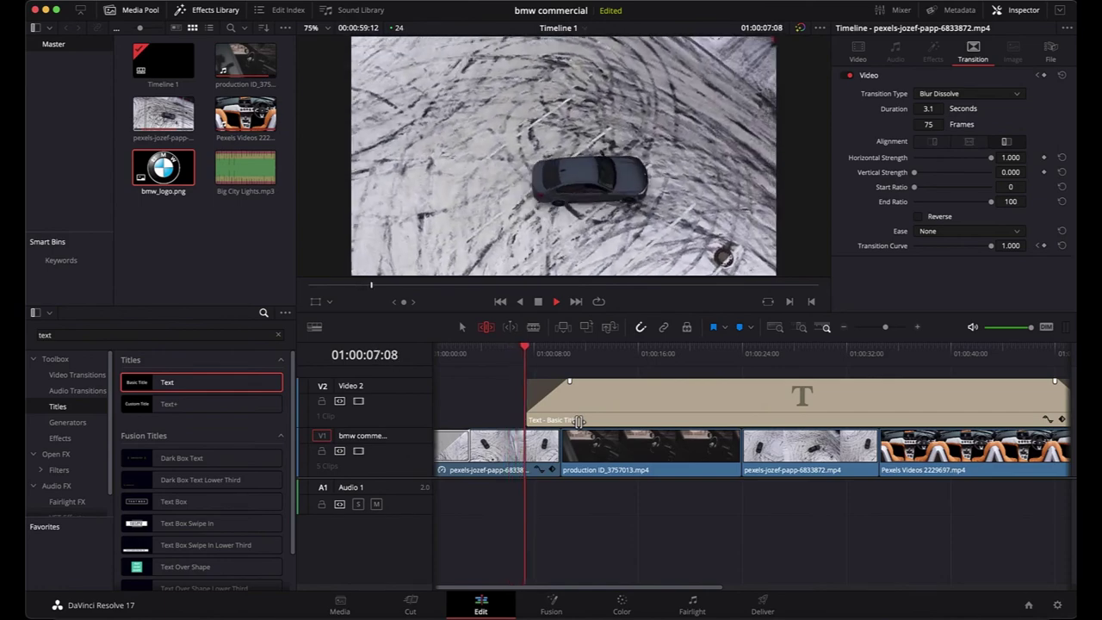
key("space")
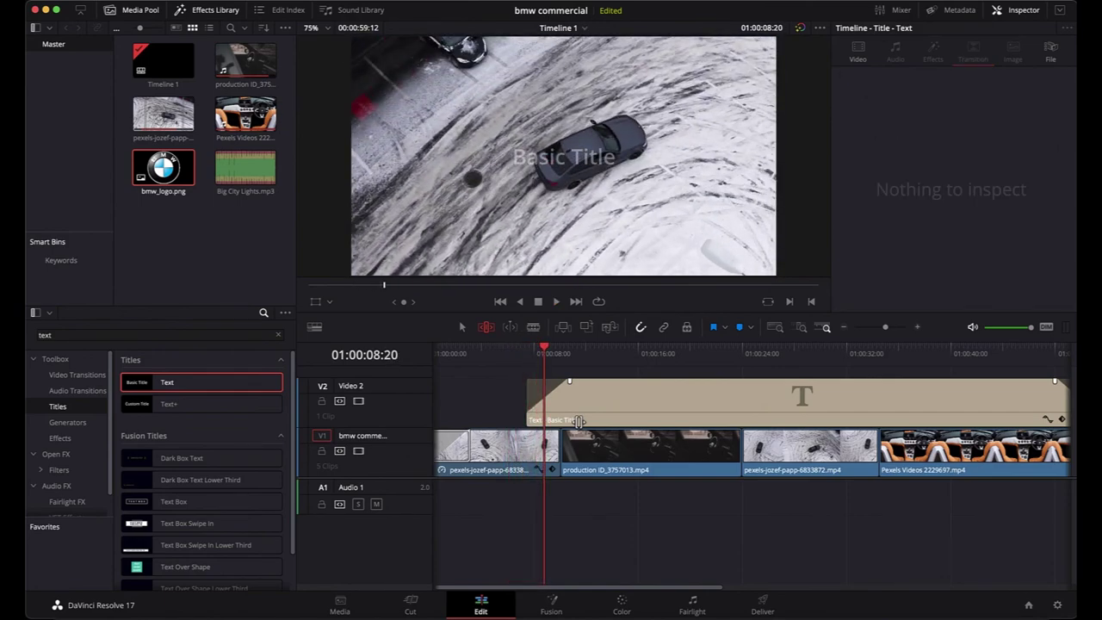
left_click_drag(525, 394, 498, 395)
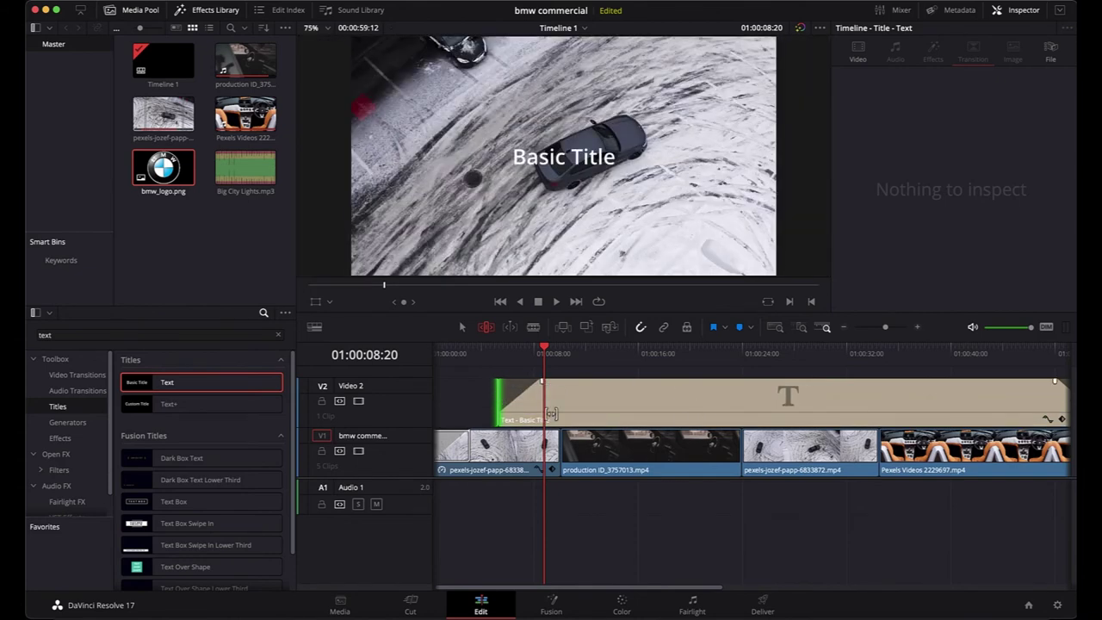
left_click(769, 398)
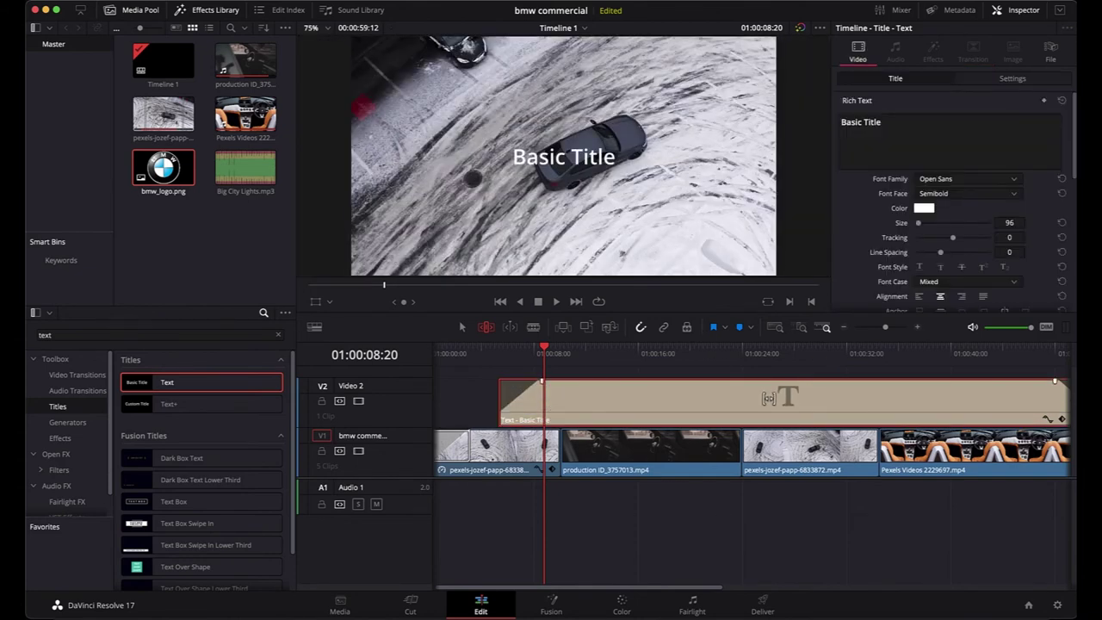
Replace the placeholder title text with 'Introducing New BMW'.
left_click(892, 129)
key("BackSpace")
key("BackSpace")
key("BackSpace")
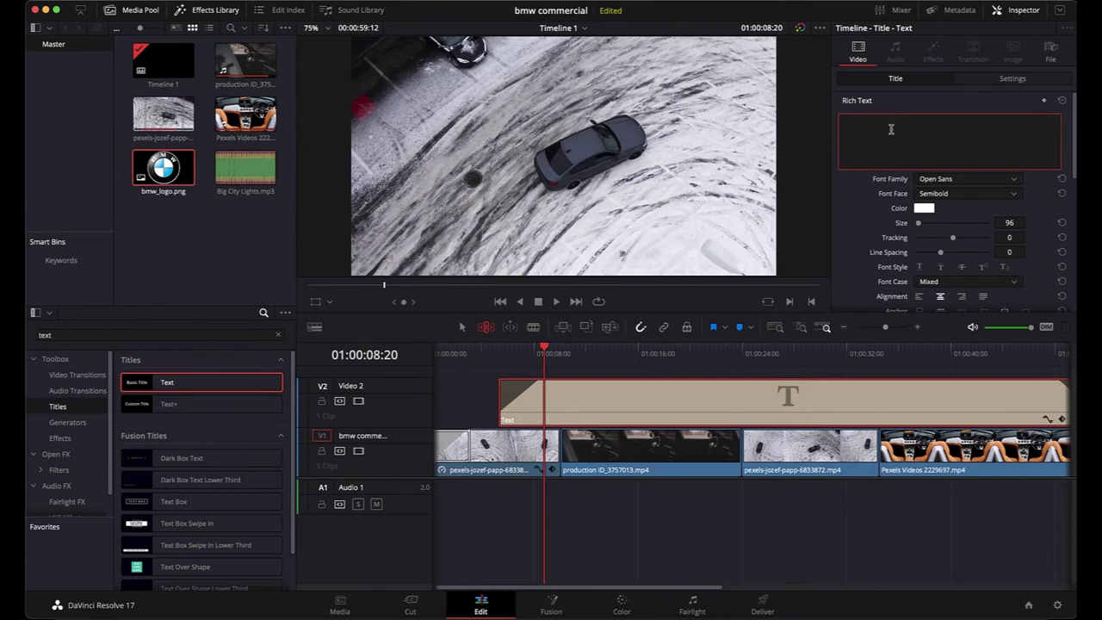
type("Introducing New BMW")
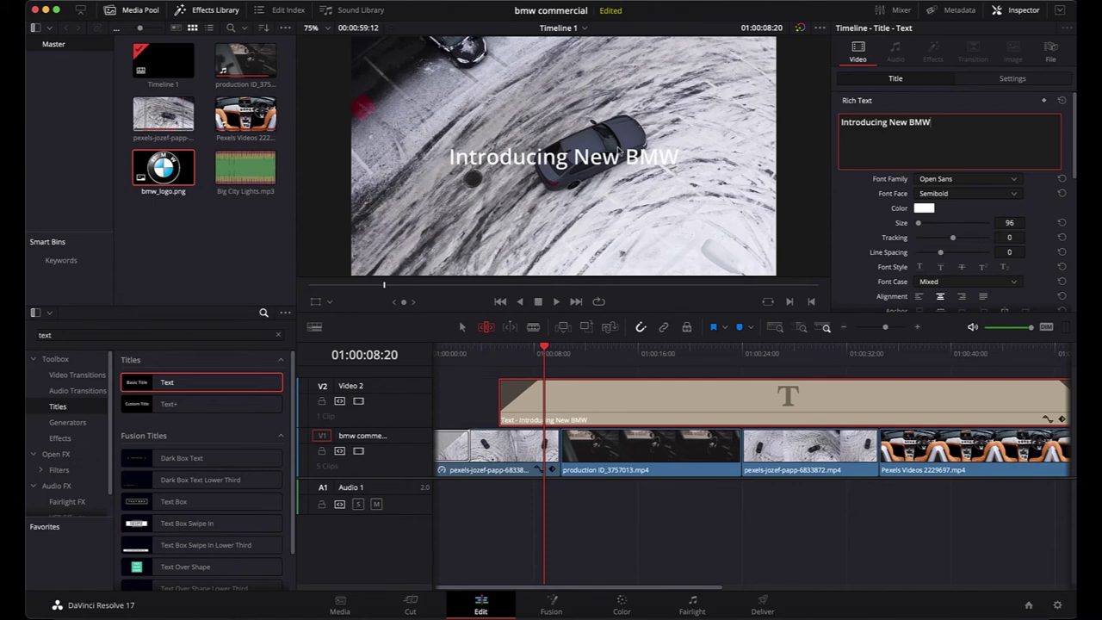
Colour the title blue, set Position Y to 110, and play from the start.
left_click(926, 209)
left_click_drag(815, 318, 751, 360)
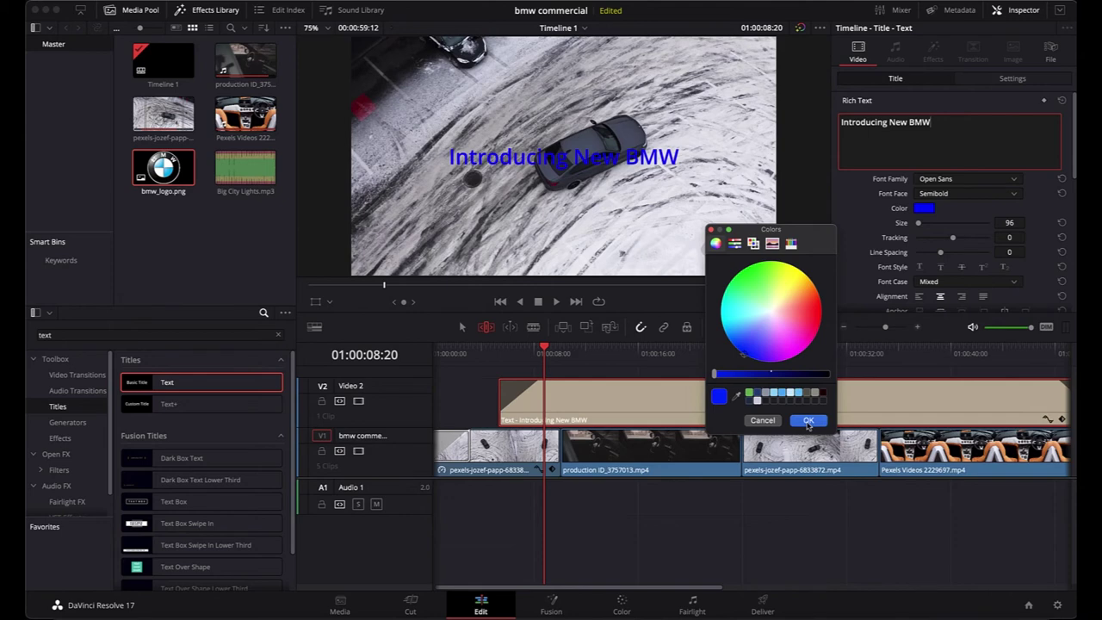
left_click(809, 421)
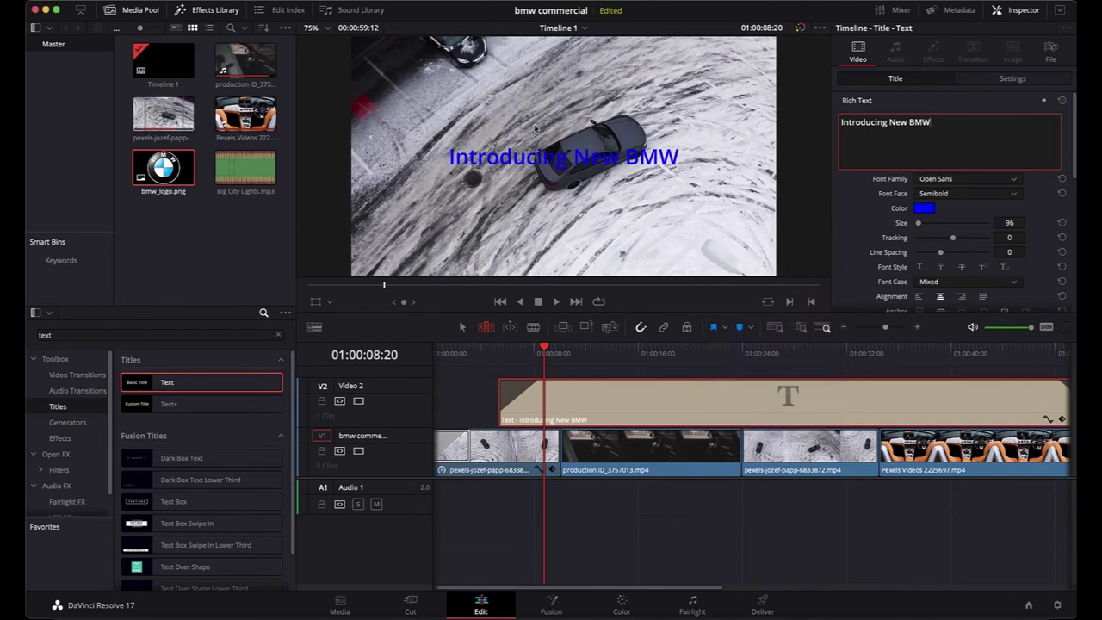
scroll(935, 252, "down", 3)
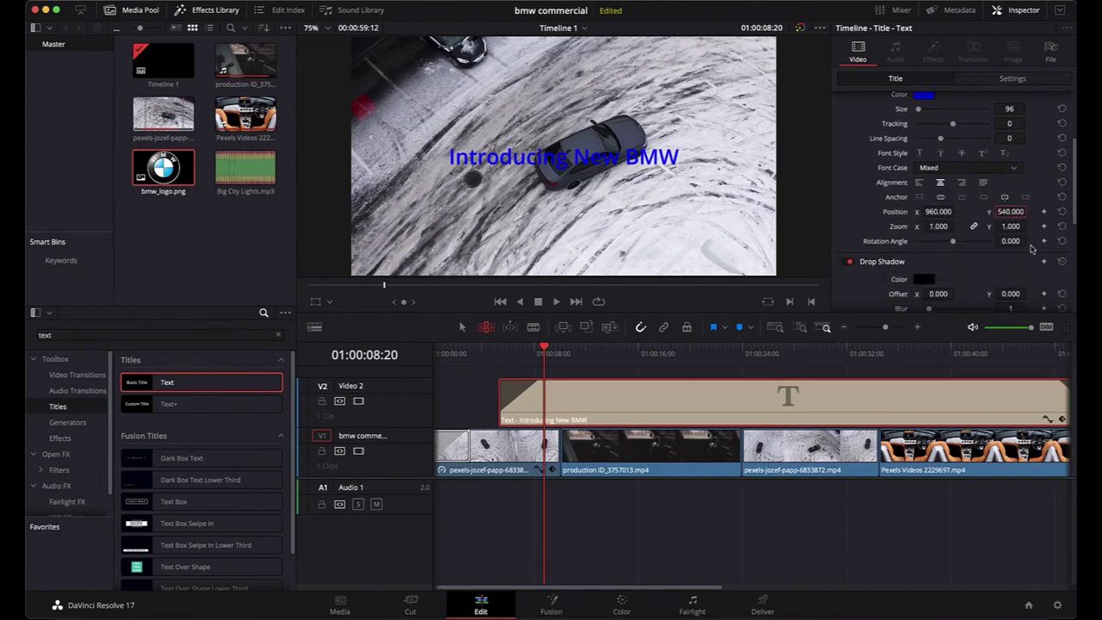
key("Return")
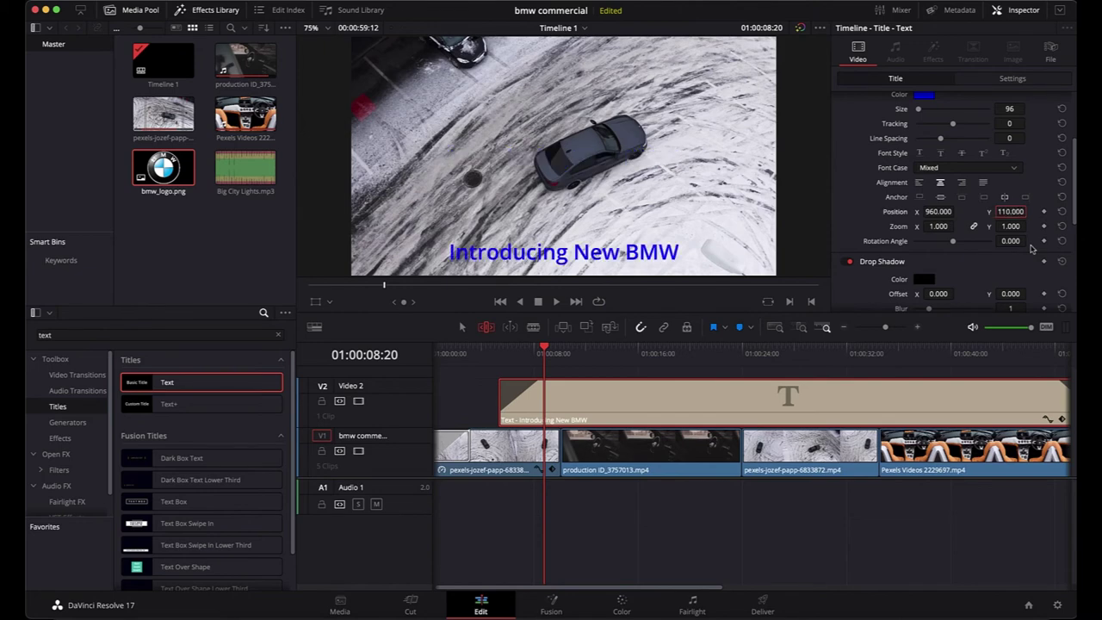
left_click_drag(544, 356, 405, 348)
key("space")
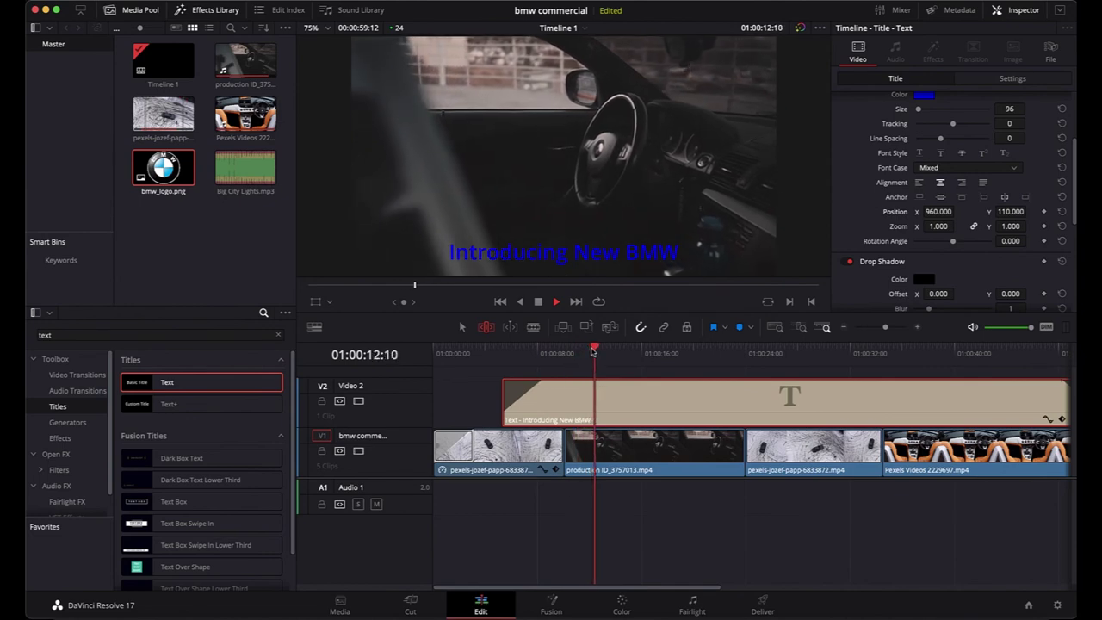
left_click_drag(645, 353, 955, 355)
key("space")
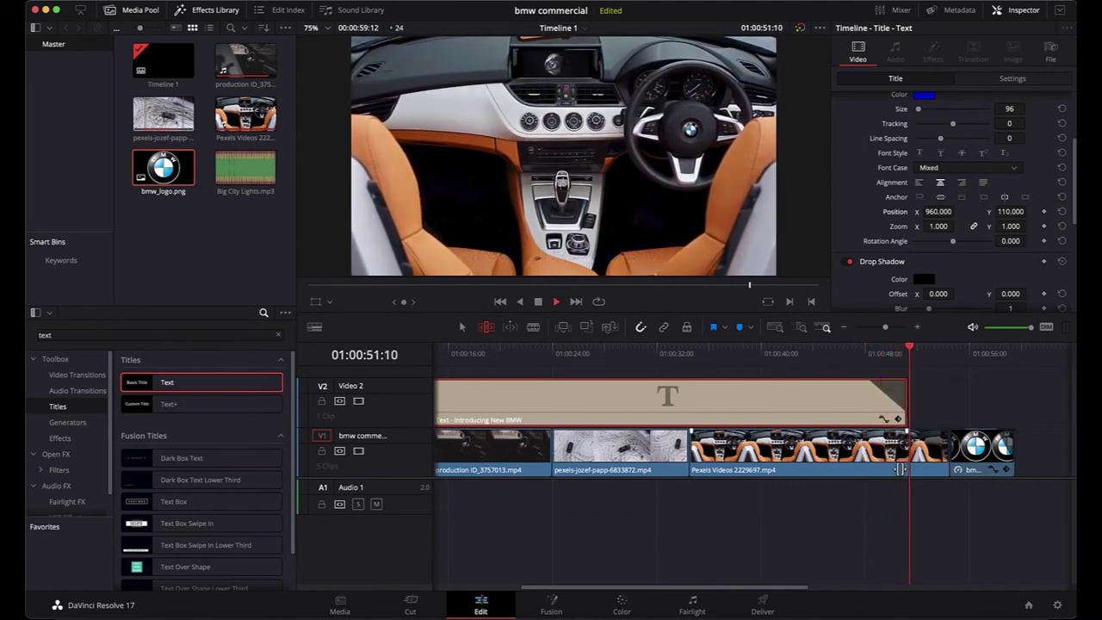
Add Big City Lights.mp3 from the Media Pool to the Audio 1 track.
left_click_drag(910, 350, 637, 350)
mouse_move(234, 182)
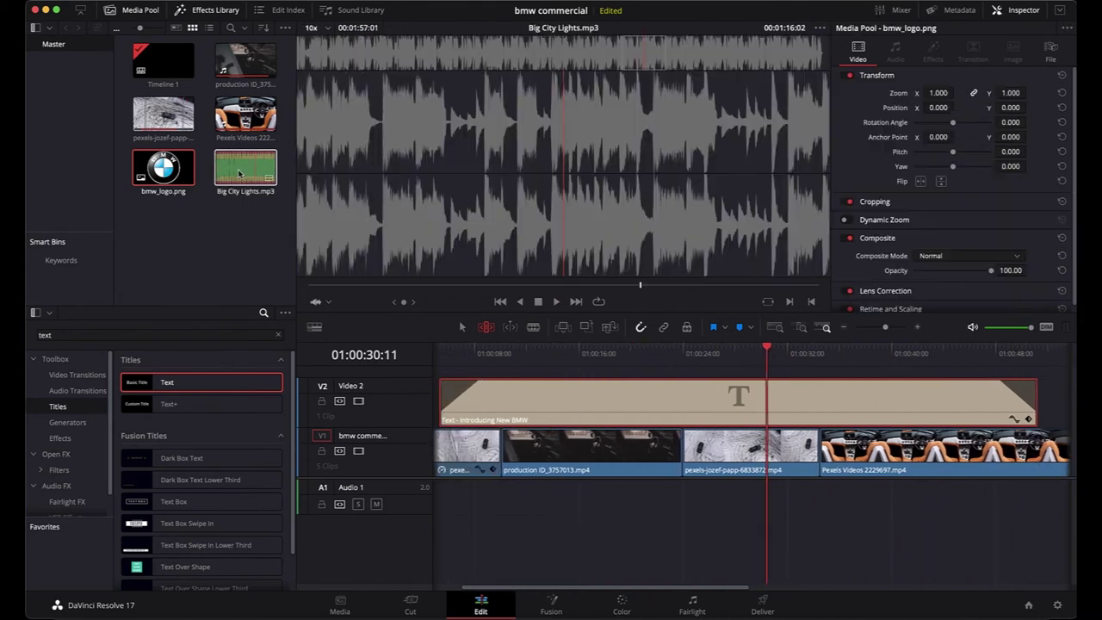
left_click_drag(241, 176, 436, 499)
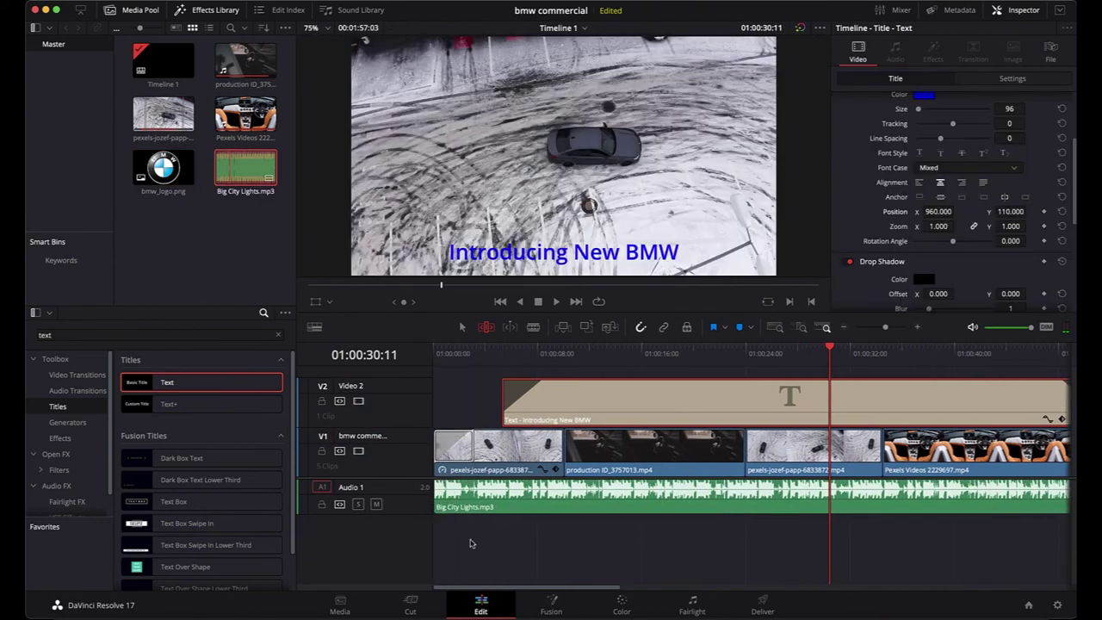
Trim the music clip's end to finish just past the final BMW logo clip.
scroll(741, 538, "right", 10)
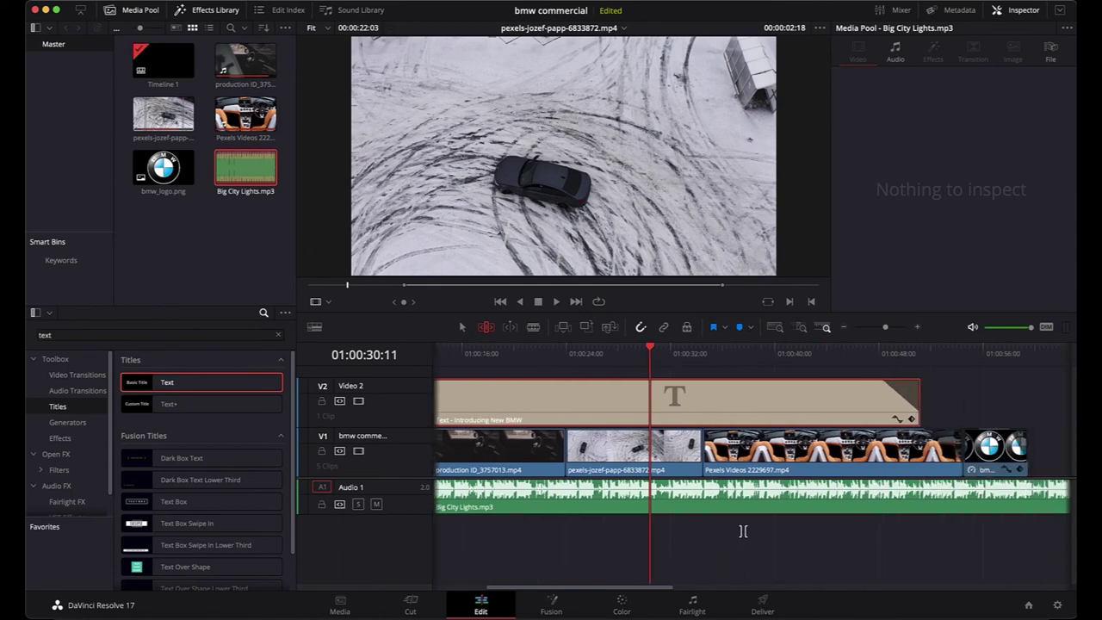
scroll(742, 531, "right", 4)
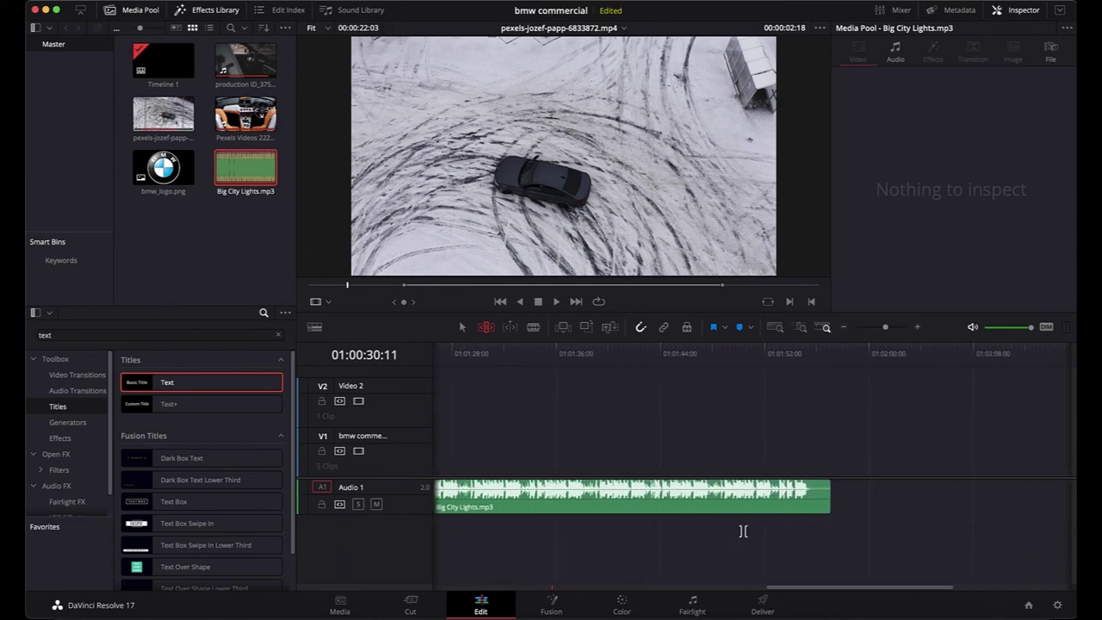
left_click(816, 497)
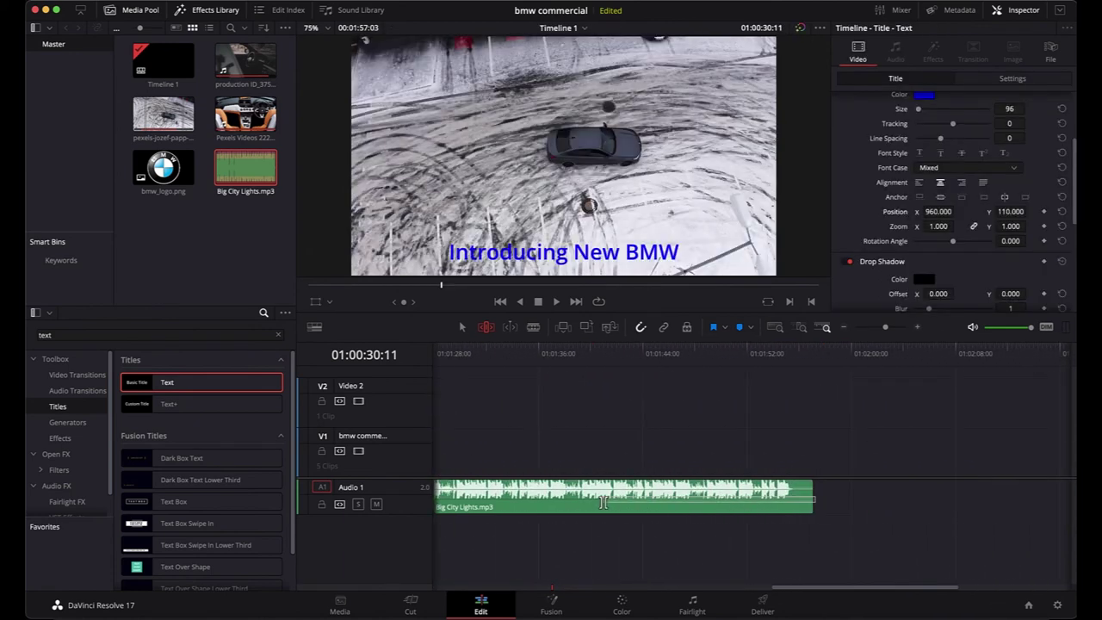
left_click_drag(813, 495, 1025, 498)
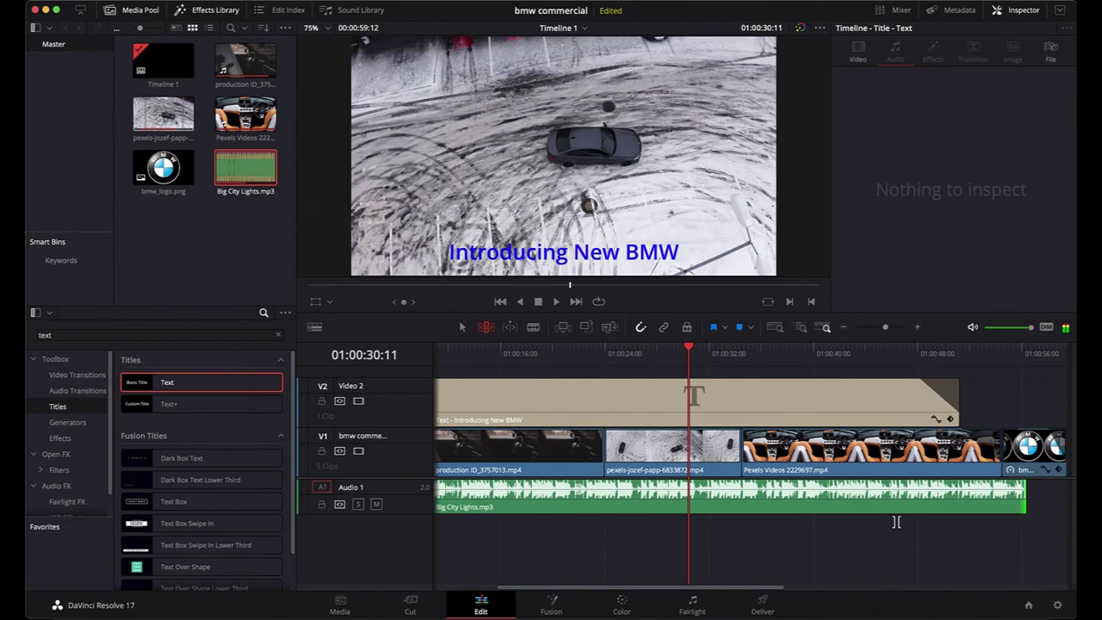
scroll(896, 522, "right", 5)
left_click_drag(816, 499, 858, 485)
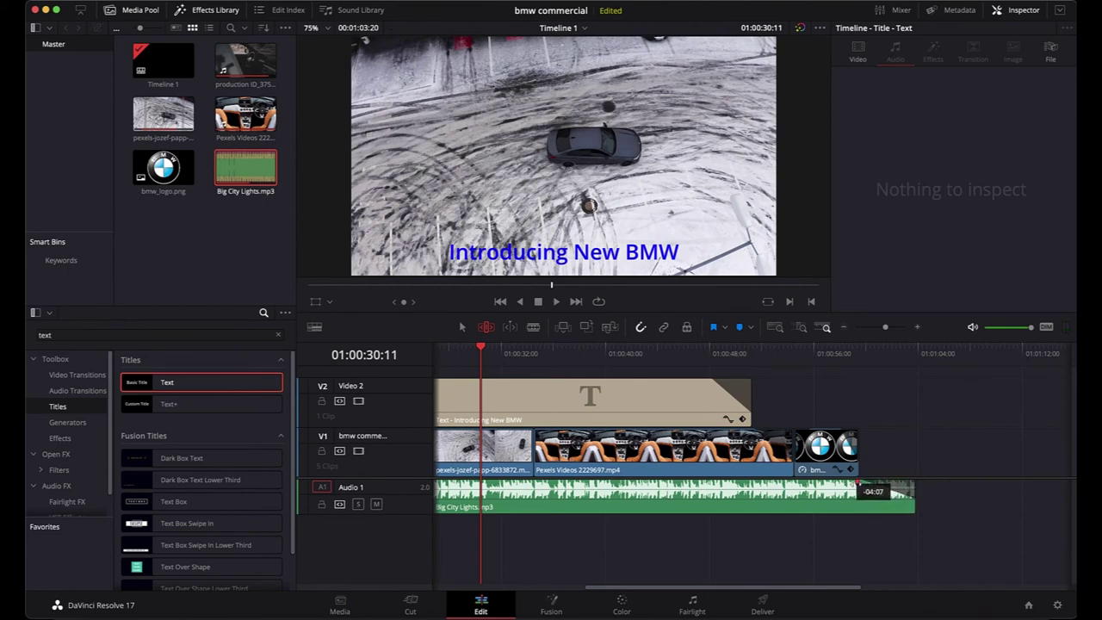
Add a fade-out at the music's end and a fade-in at its start.
left_click_drag(858, 485, 831, 486)
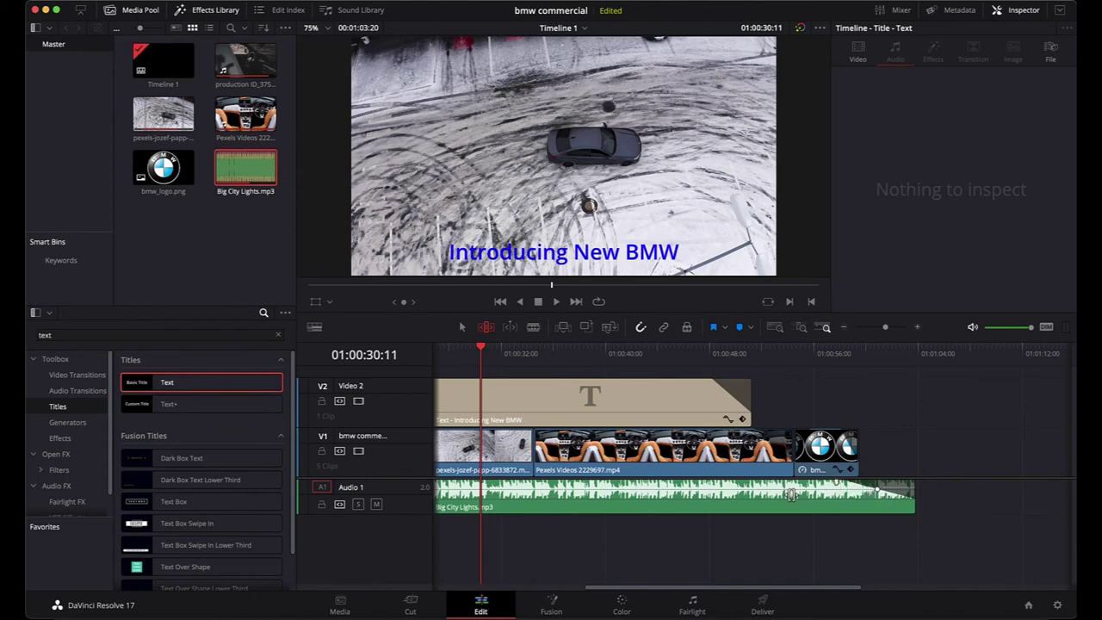
scroll(670, 508, "left", 3)
scroll(670, 507, "left", 6)
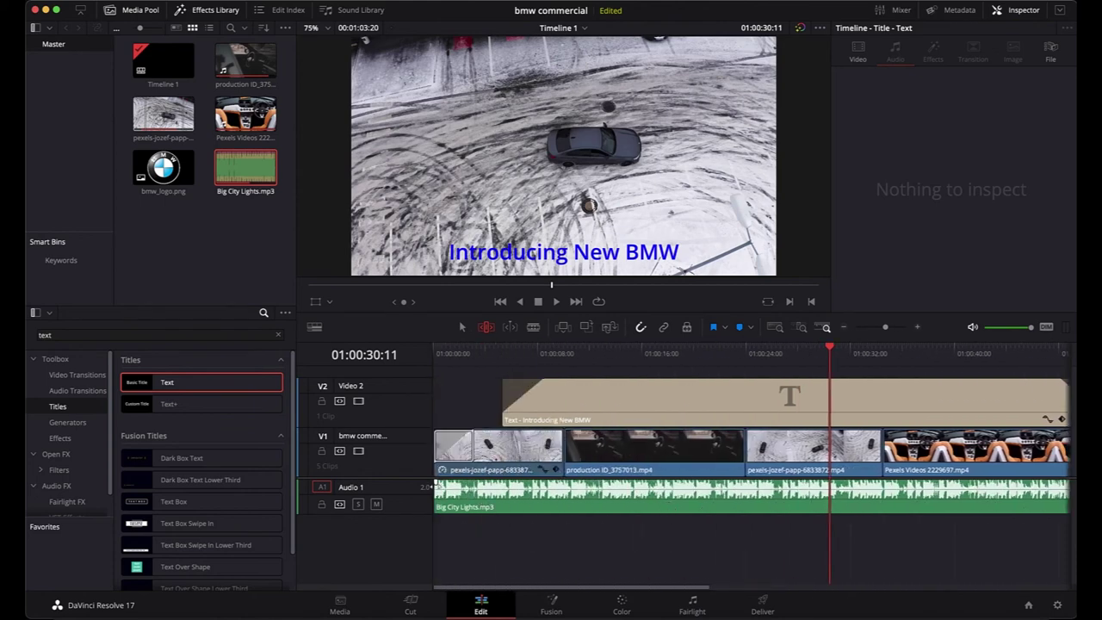
left_click_drag(435, 482, 484, 488)
Play the commercial from the start, lowering monitoring volume to -16 dB, then -37 dB.
left_click_drag(1031, 331, 1011, 333)
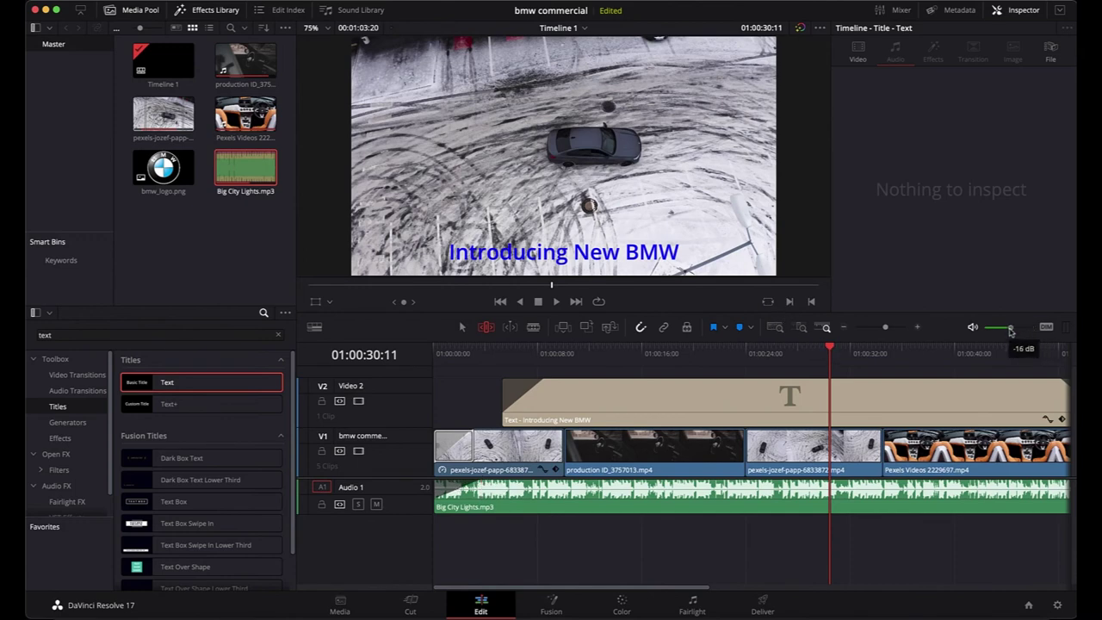
left_click_drag(829, 349, 432, 353)
key("space")
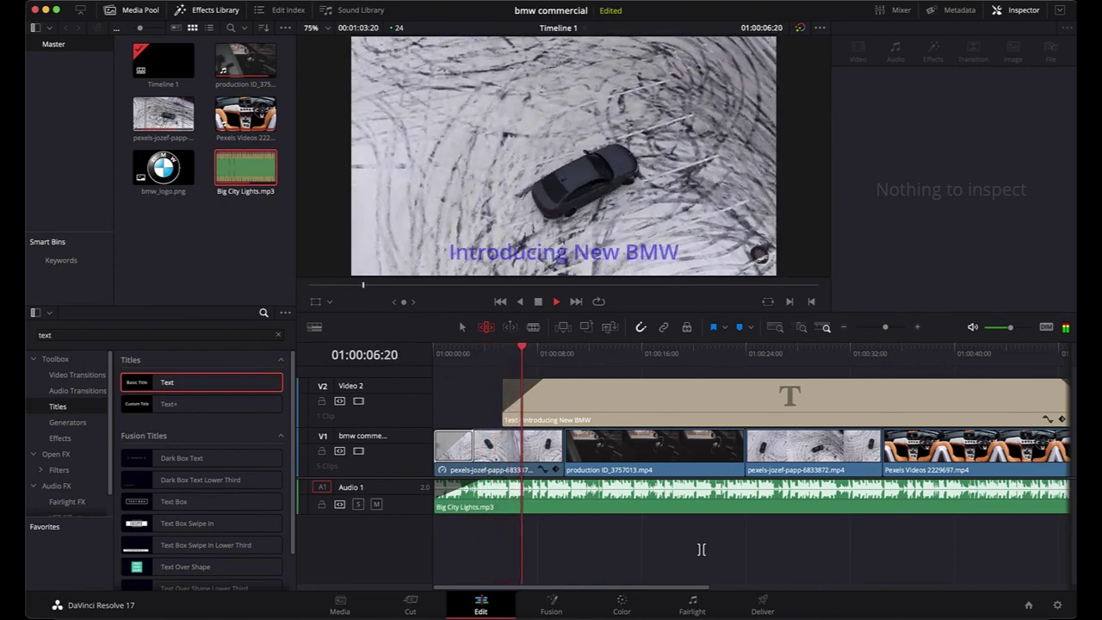
left_click_drag(1011, 328, 1009, 333)
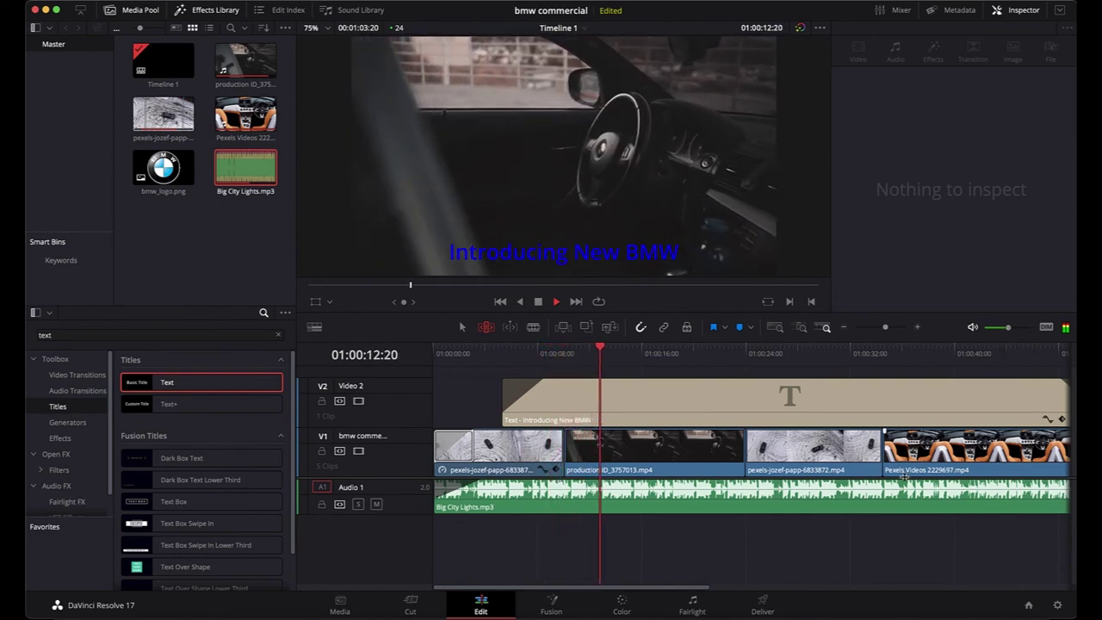
key("space")
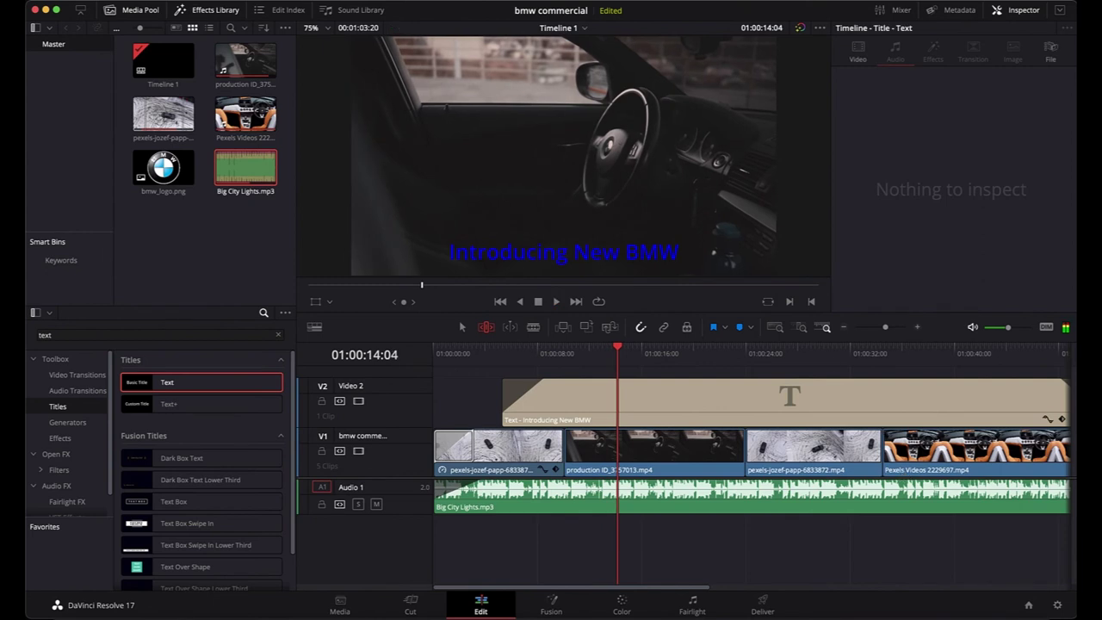
Show and hide the audio mixer and briefly replay the edit to check levels.
left_click(904, 13)
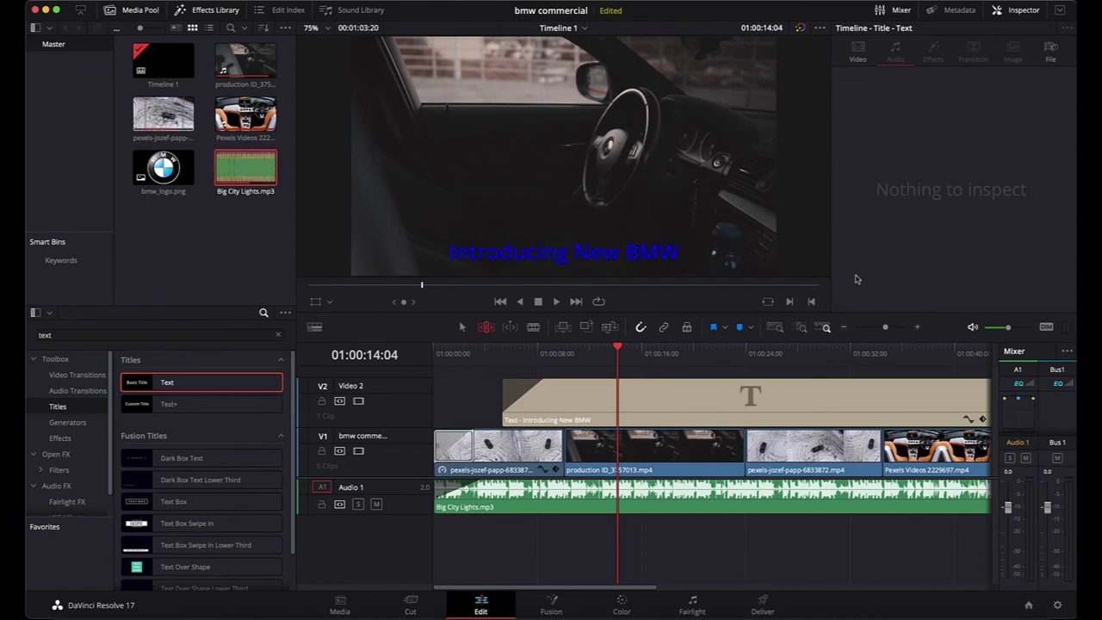
left_click(897, 13)
key("space")
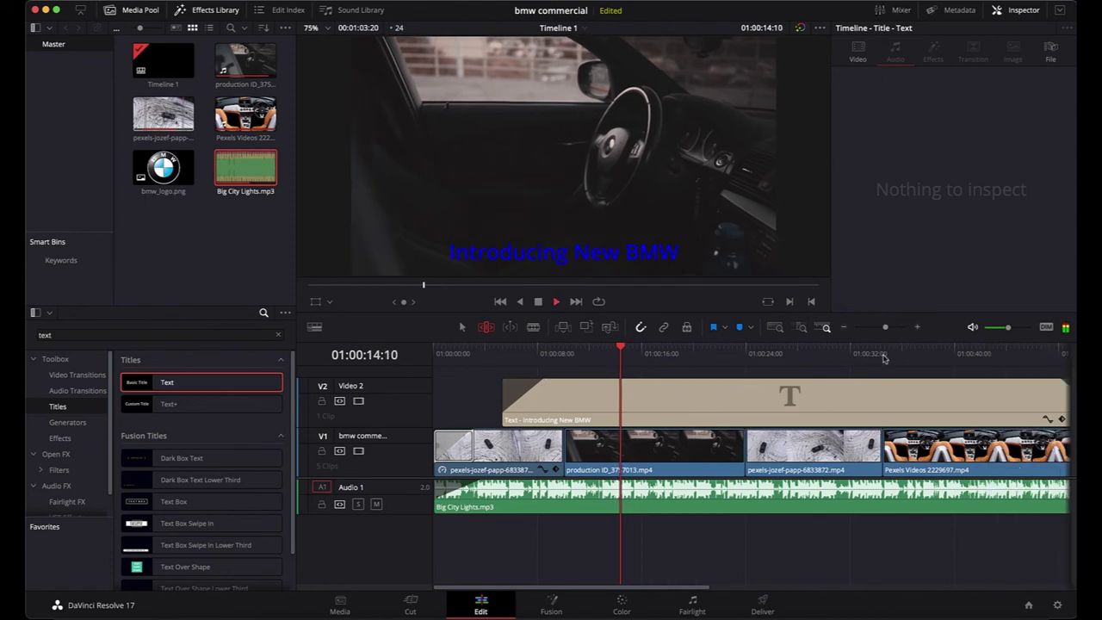
key("space")
scroll(874, 416, "right", 8)
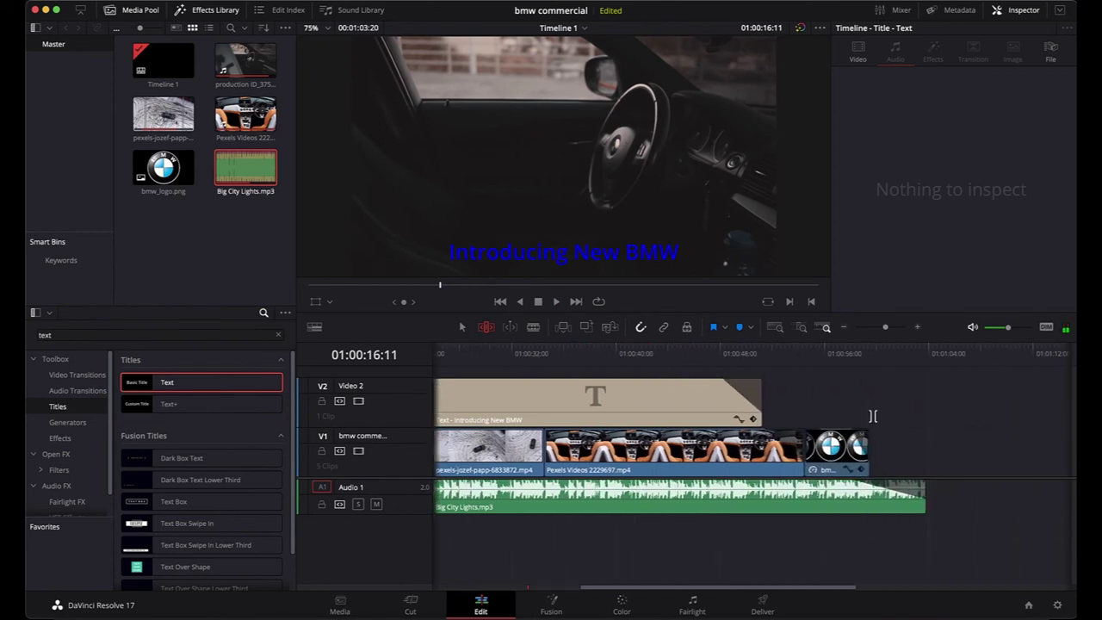
scroll(689, 431, "left", 7)
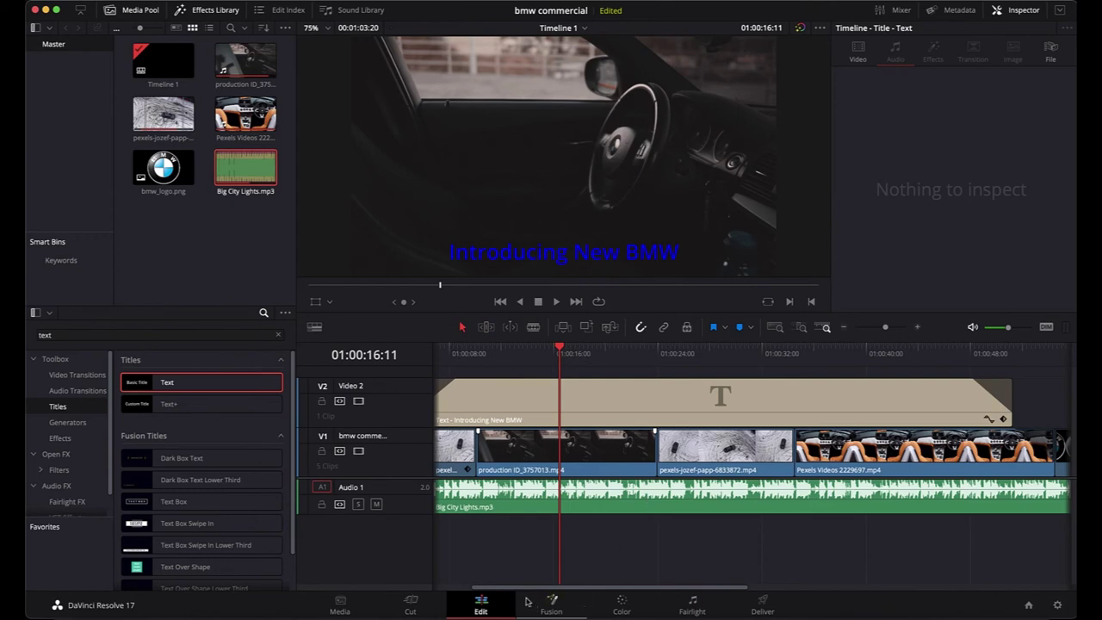
In Fusion, insert an OpenFX Radial Blur between MediaIn1 and MediaOut1.
left_click(552, 604)
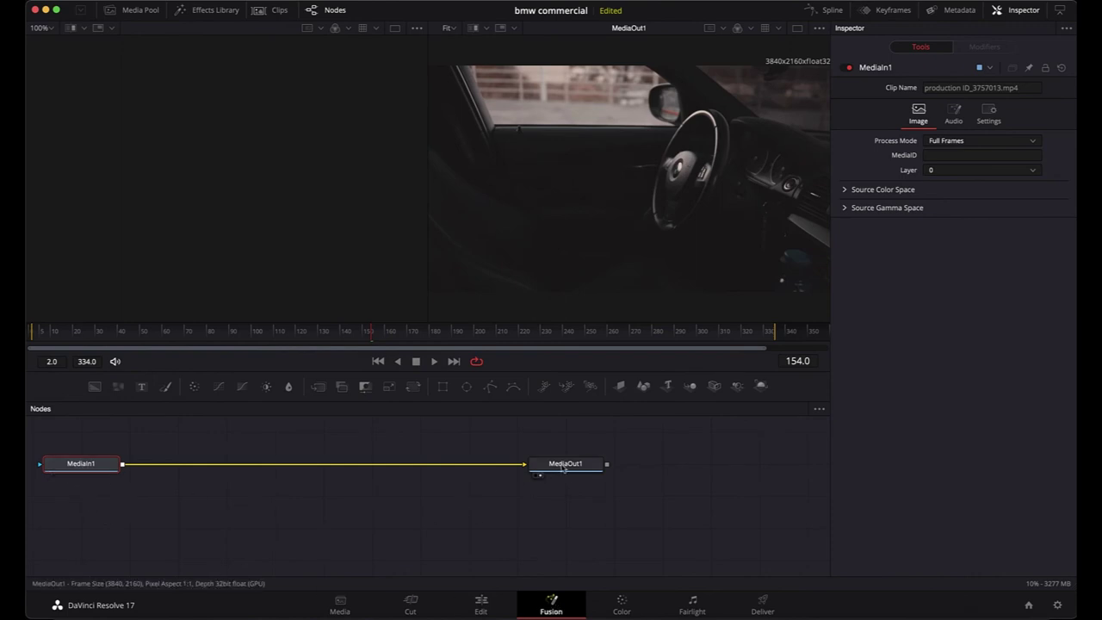
left_click(206, 10)
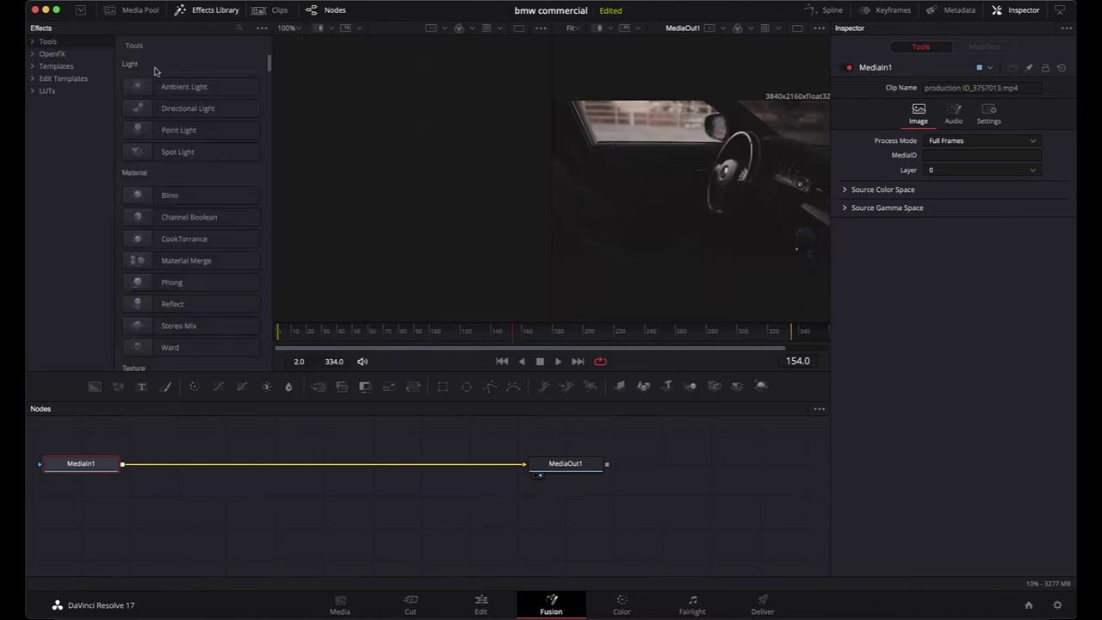
left_click(51, 54)
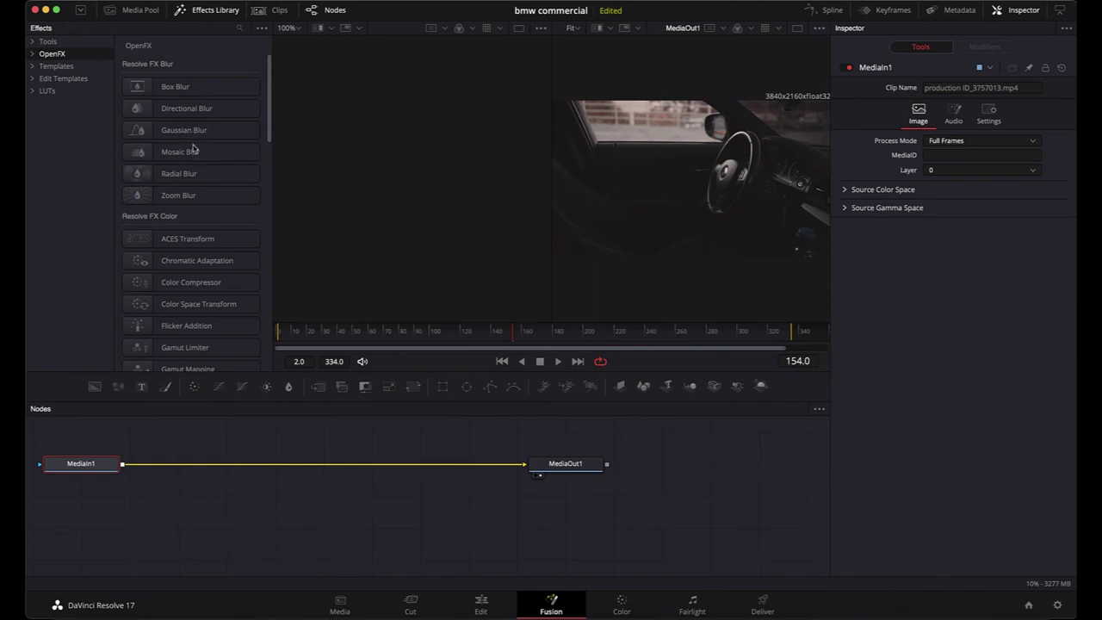
left_click_drag(180, 181, 323, 468)
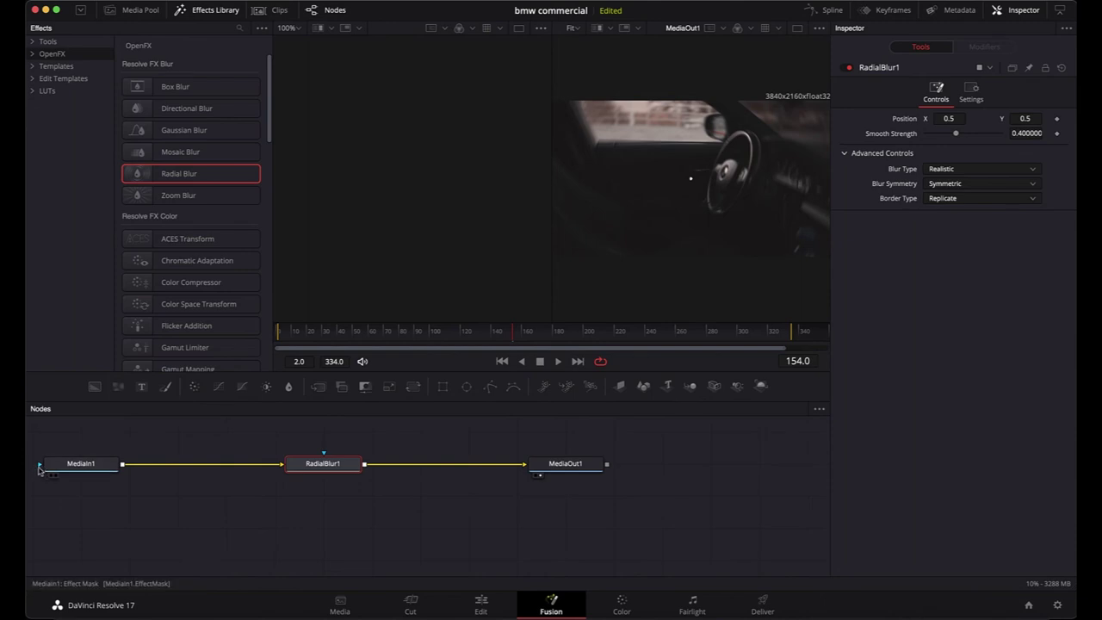
Delete the RadialBlur1 node so MediaIn1 feeds MediaOut1 directly.
mouse_move(326, 467)
left_mouse_down()
mouse_move(320, 503)
mouse_move(336, 454)
mouse_move(332, 467)
left_mouse_up()
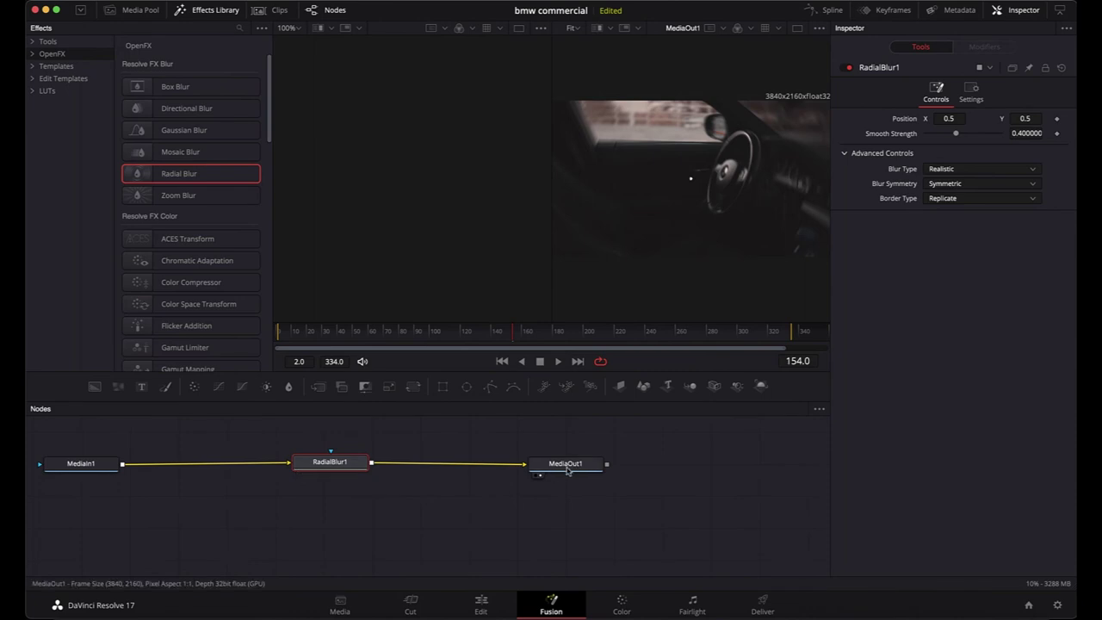
mouse_move(331, 463)
left_mouse_down()
mouse_move(293, 466)
mouse_move(325, 470)
left_mouse_up()
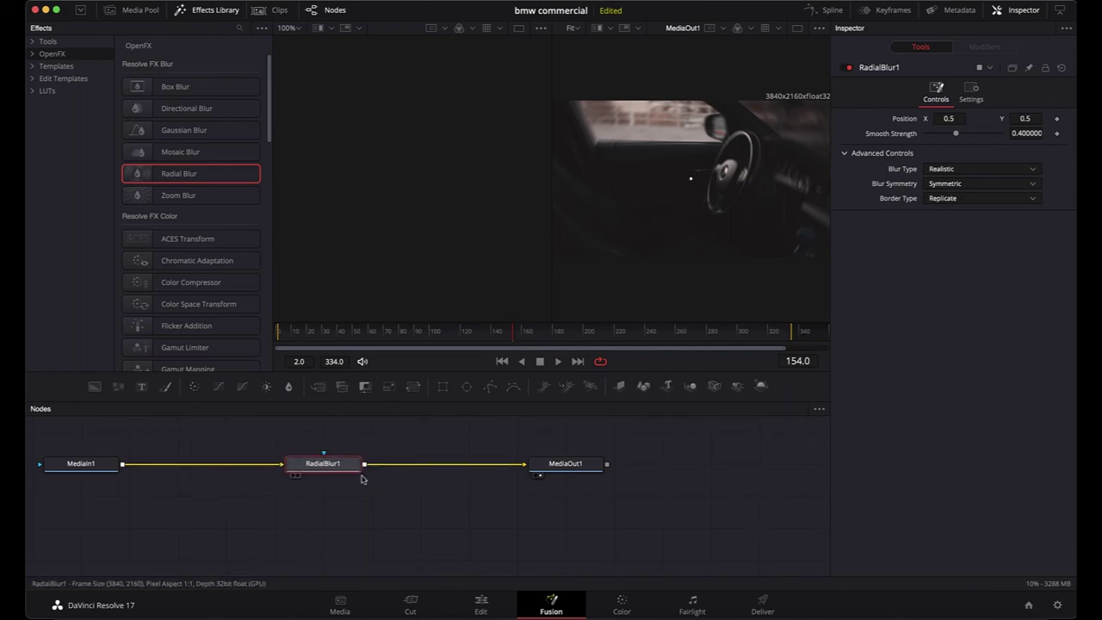
key("Delete")
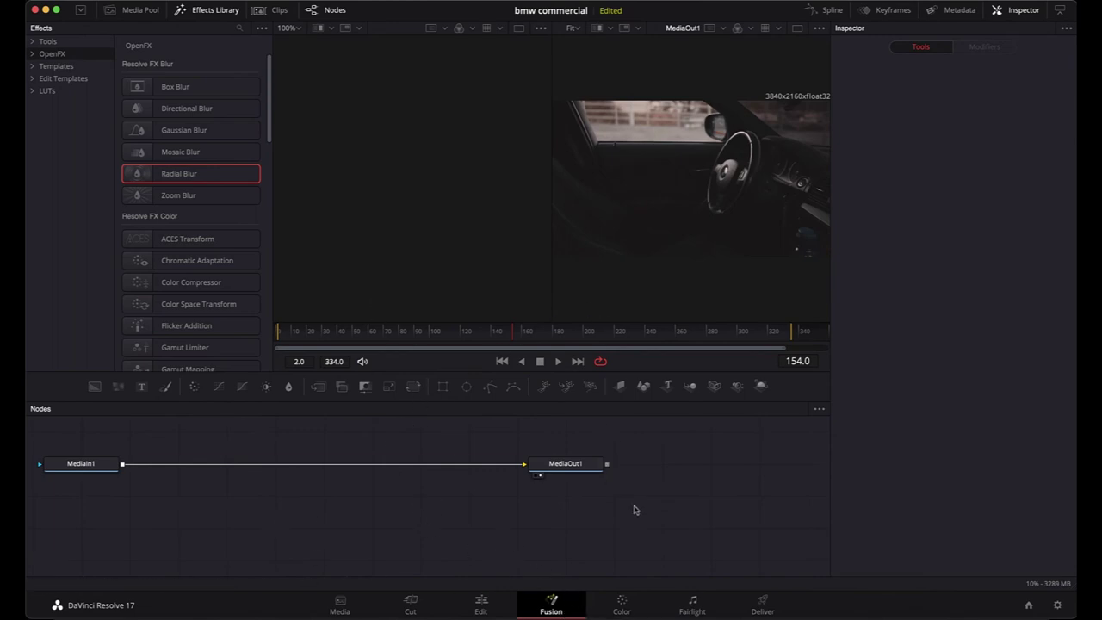
left_click(622, 603)
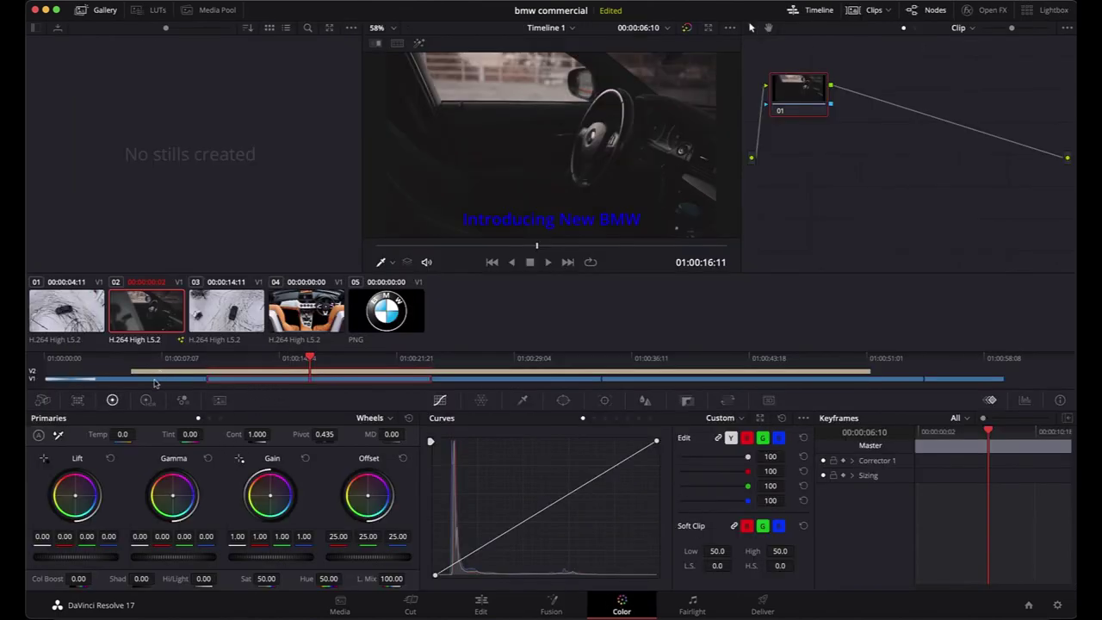
Grade clip 01 with saturation 40 and contrast 1.250, then review clips 02 and 03.
left_click(80, 313)
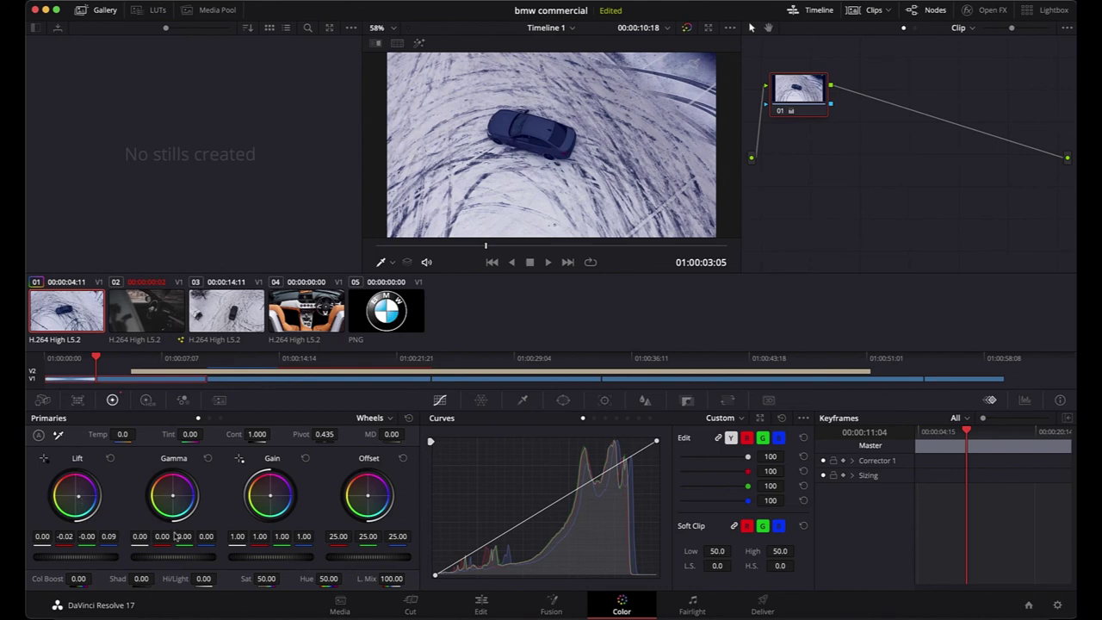
left_click(272, 581)
type("40")
key("Return")
left_click(259, 435)
type("1.25")
key("Return")
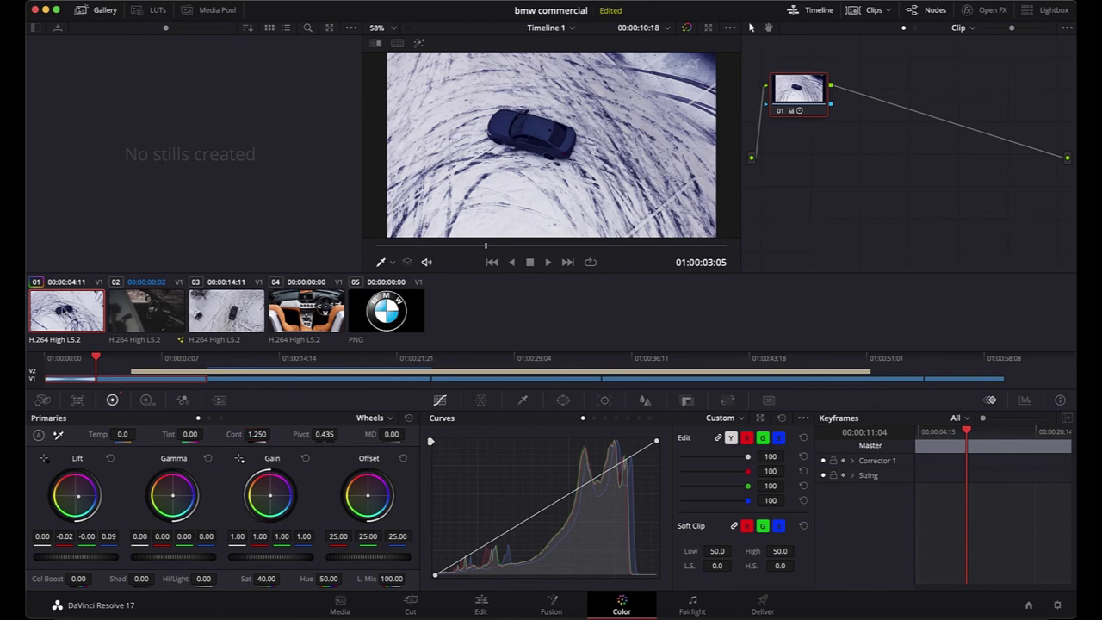
left_click(147, 323)
left_click(215, 319)
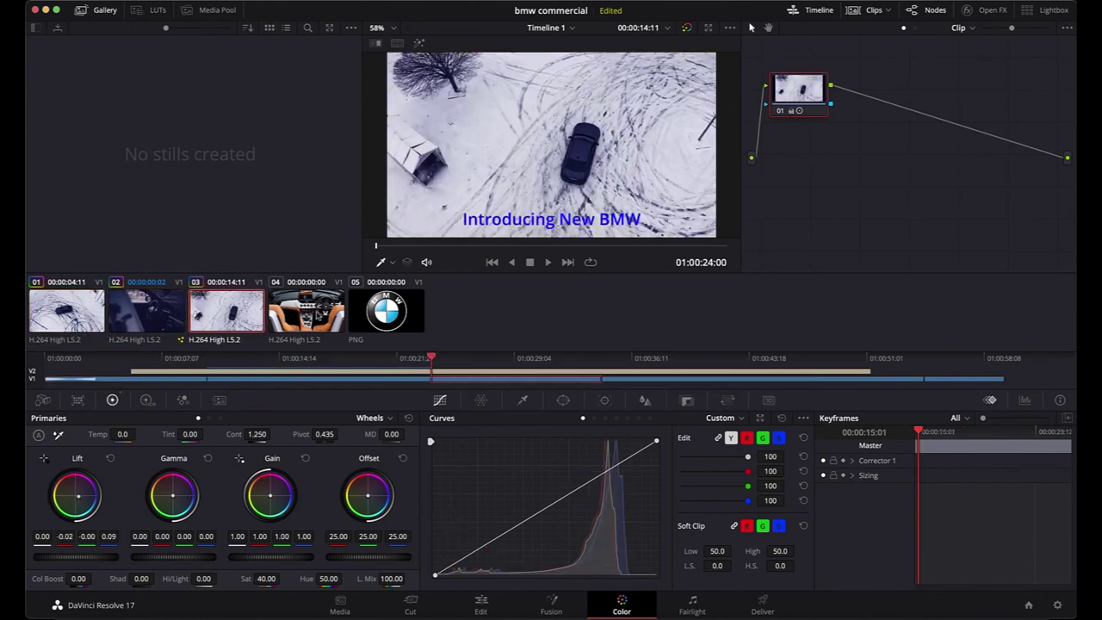
Apply the same grade to clip 04 and set its contrast to 1.250.
left_click(318, 316)
key("equal")
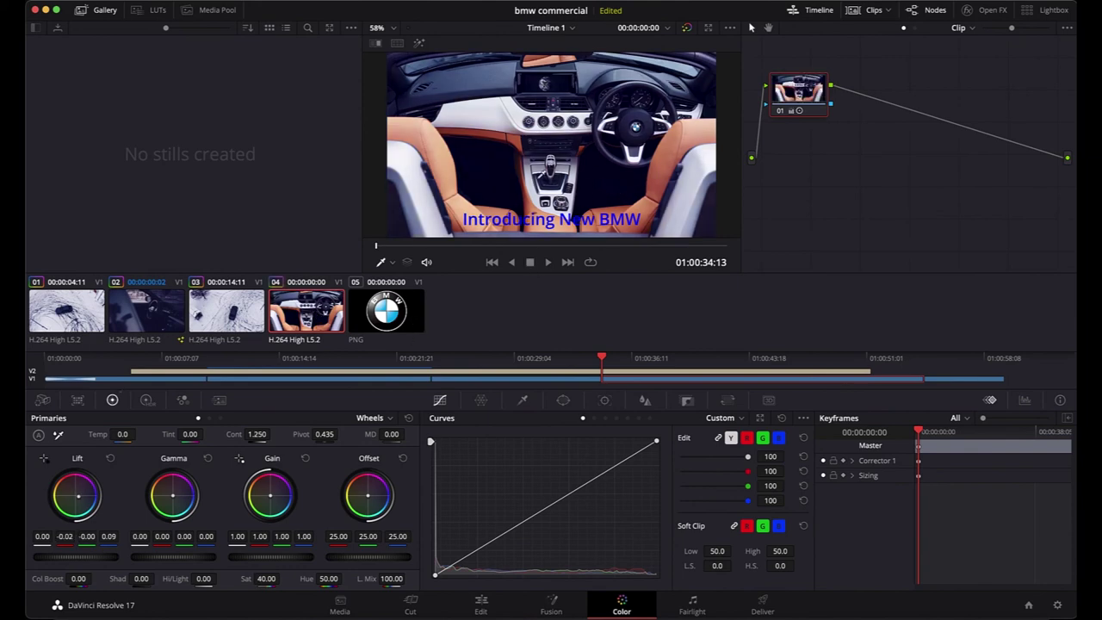
double_click(257, 434)
type("1.50")
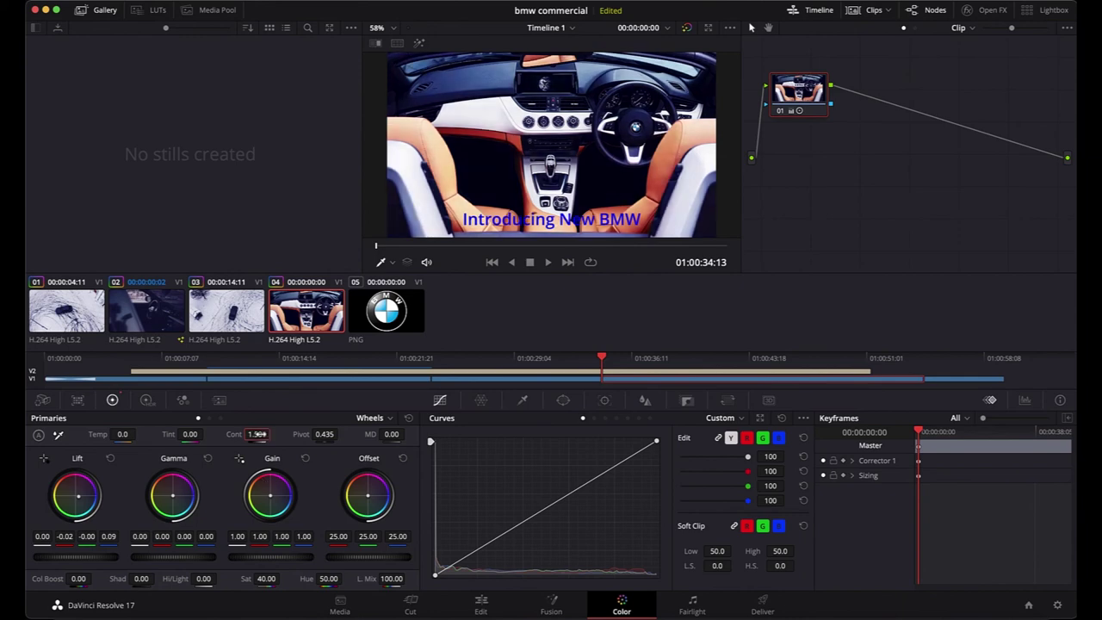
key("BackSpace")
key("BackSpace")
key("BackSpace")
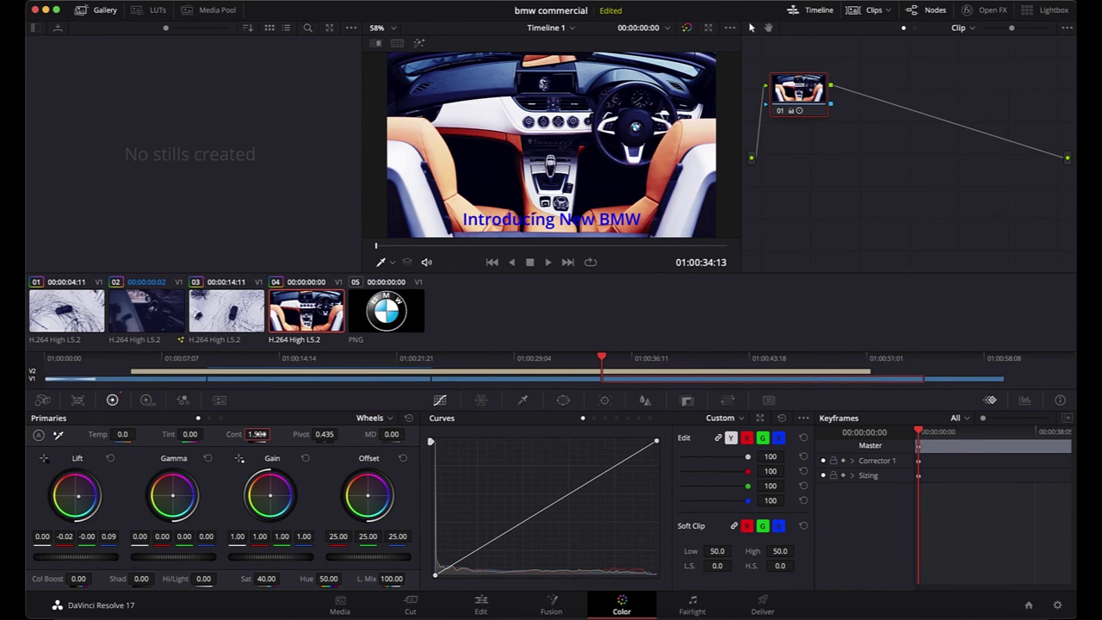
type(".25")
key("Return")
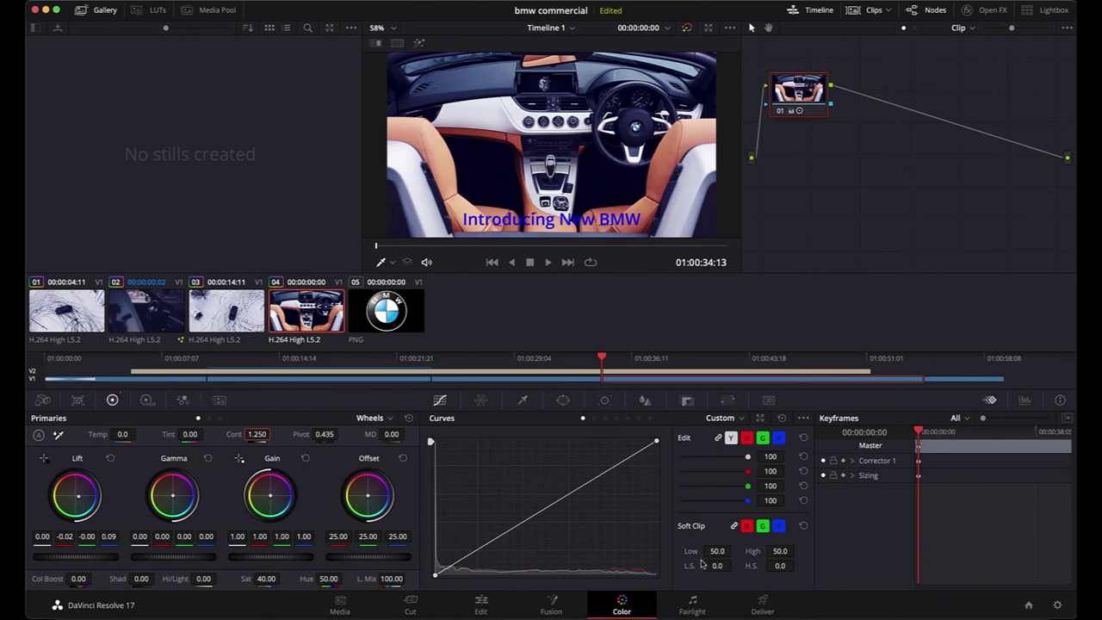
left_click(692, 605)
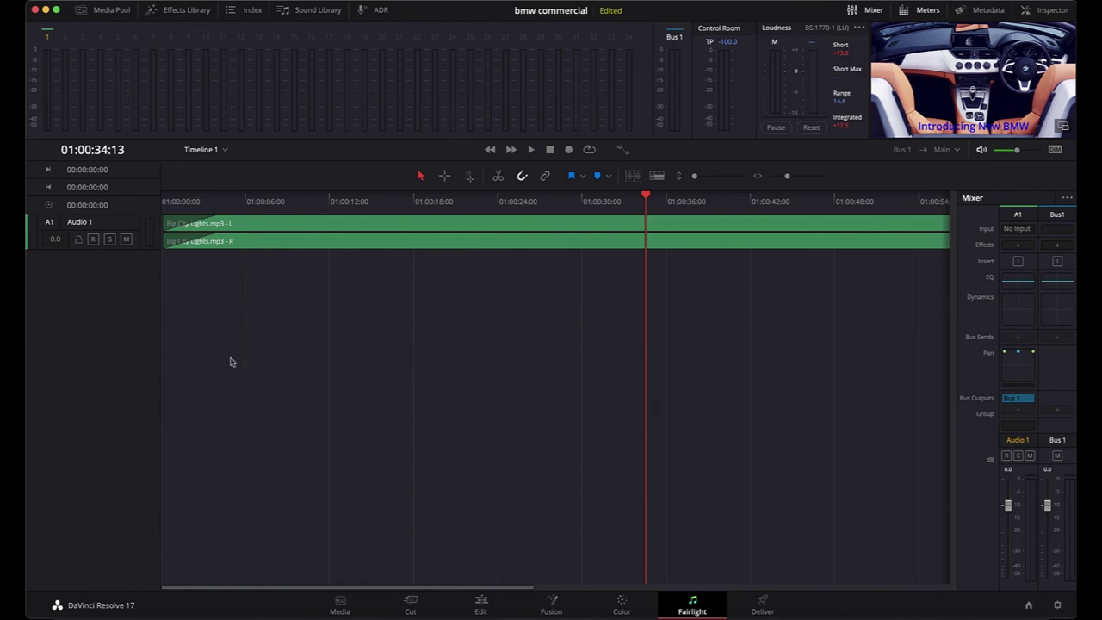
Switch from the Fairlight audio view to the Deliver page for rendering.
left_click(763, 605)
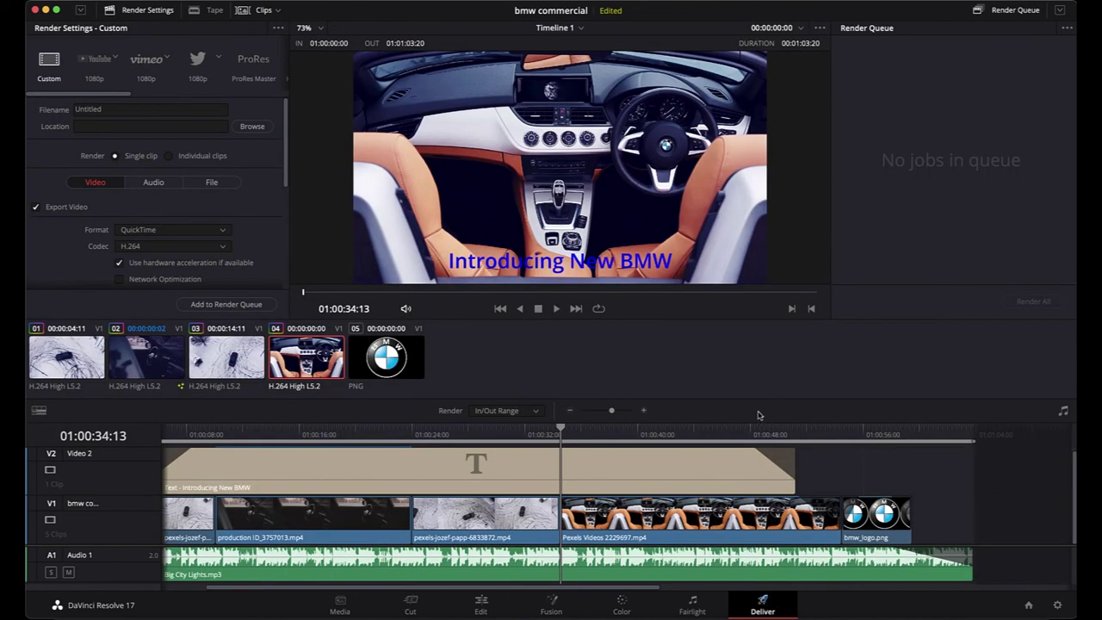
Apply the YouTube 1080p preset with MP4 format and H.264 codec, then add it to the render queue.
scroll(399, 483, "left", 3)
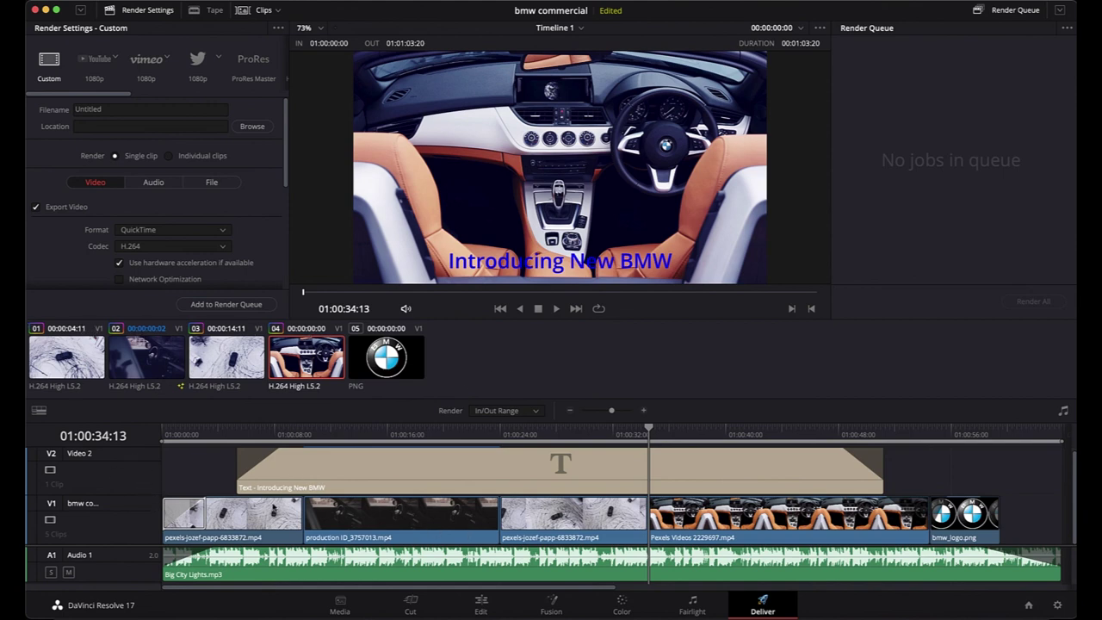
left_click(95, 67)
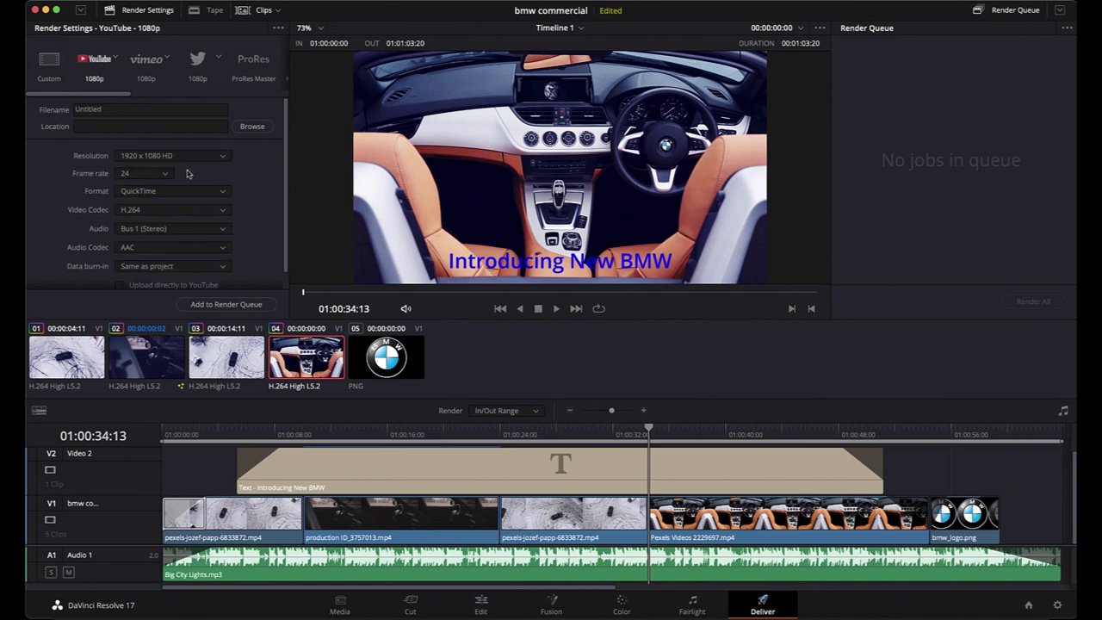
left_click(147, 192)
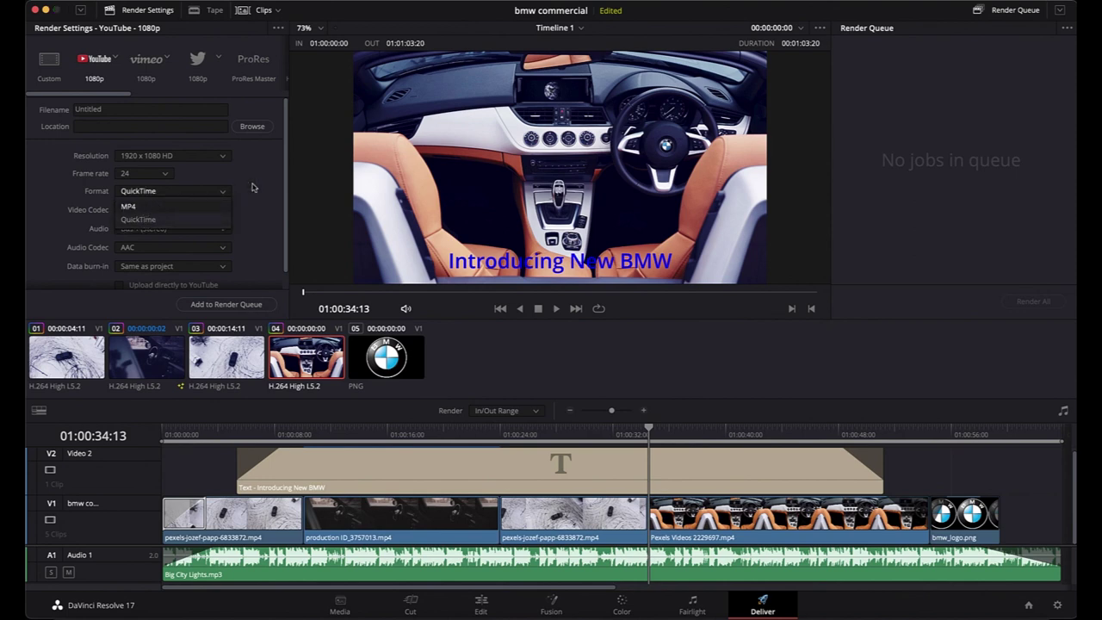
left_click(133, 208)
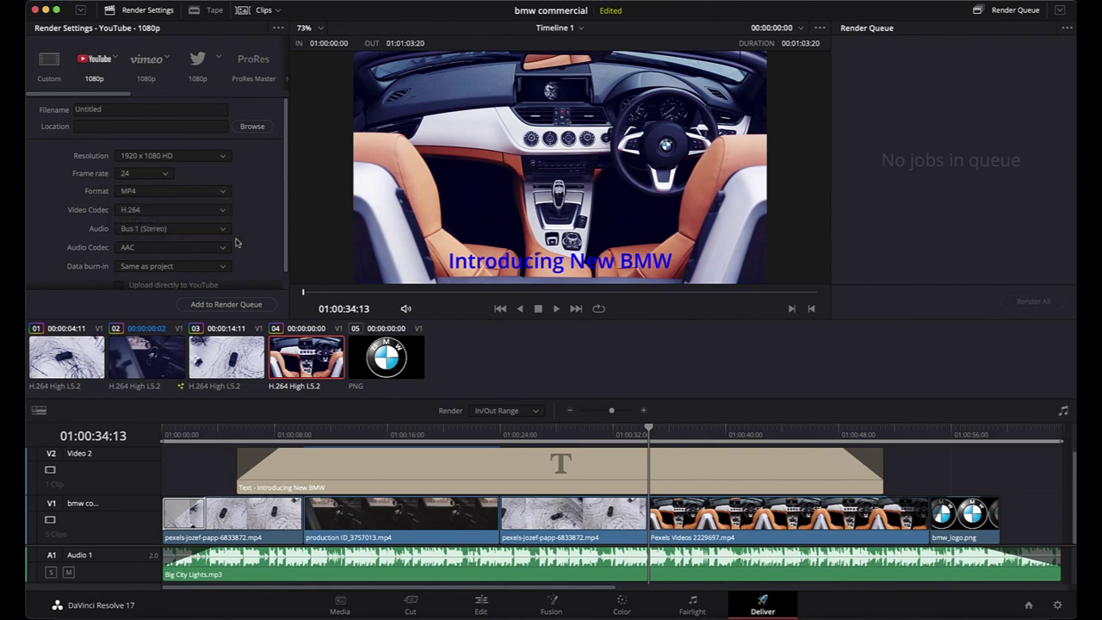
left_click(135, 212)
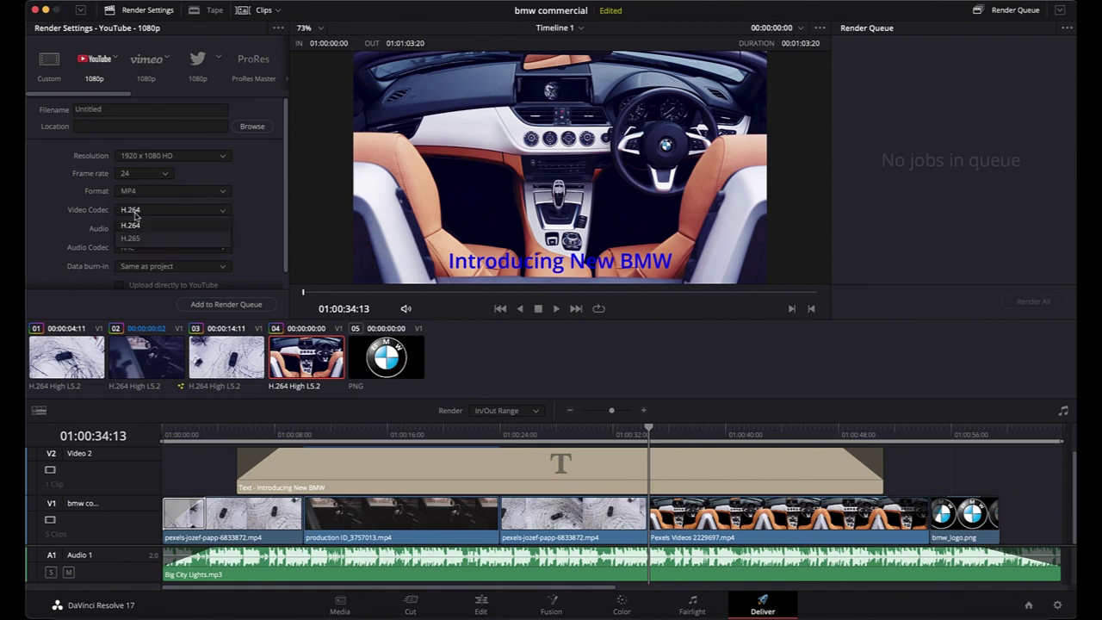
left_click(139, 222)
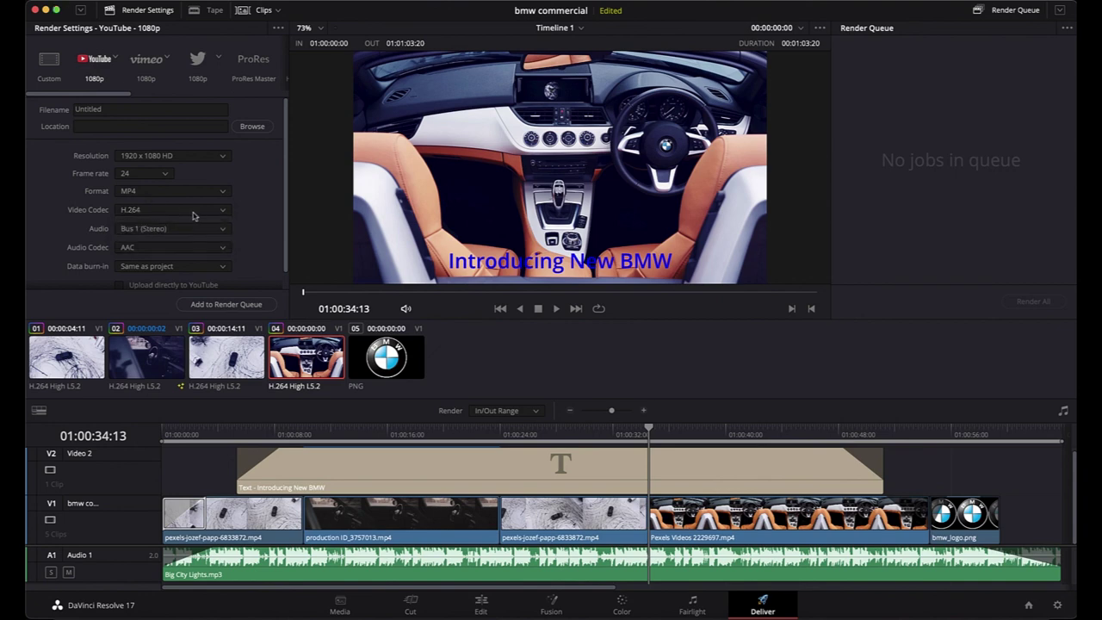
left_click(225, 305)
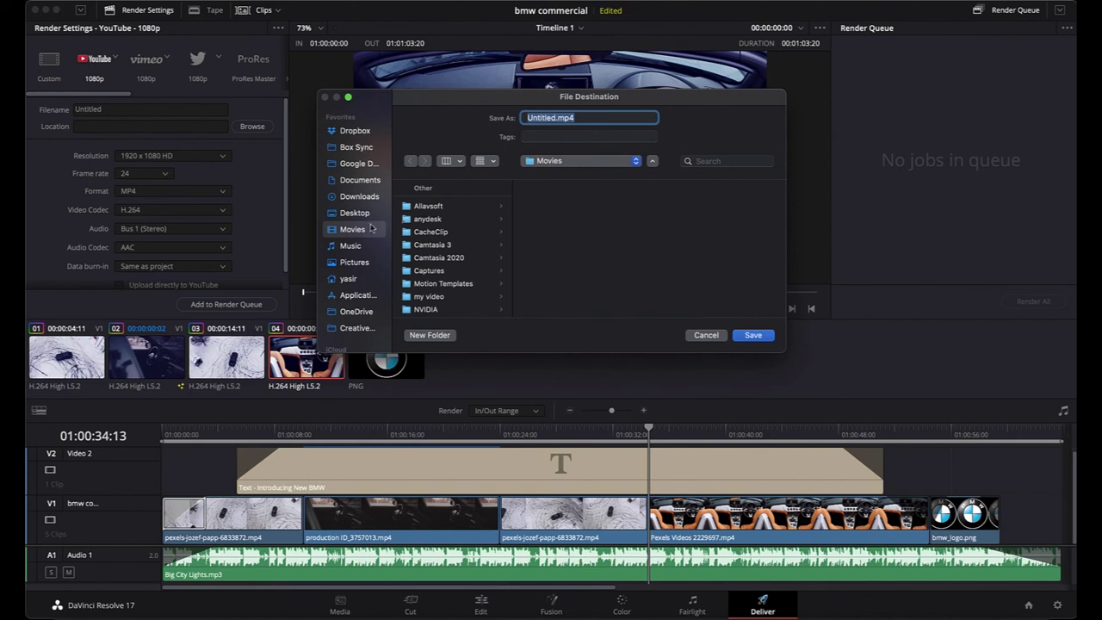
Save the first render job to the Desktop as BMW COMM1.
left_click(359, 199)
left_click(357, 214)
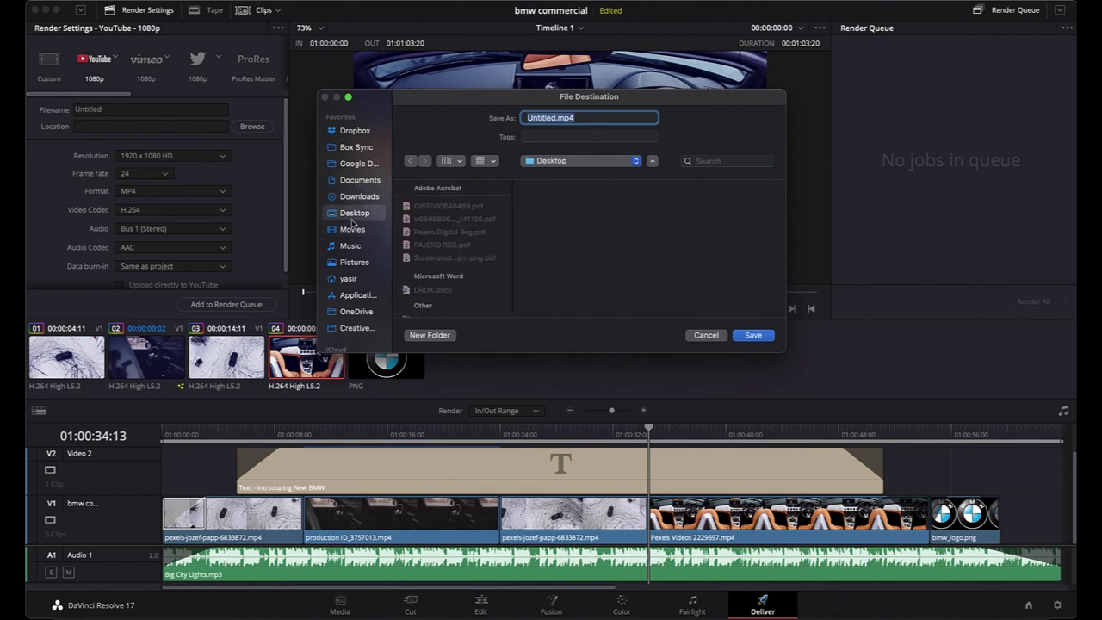
key("BackSpace")
type("BMW COMM1")
left_click(755, 338)
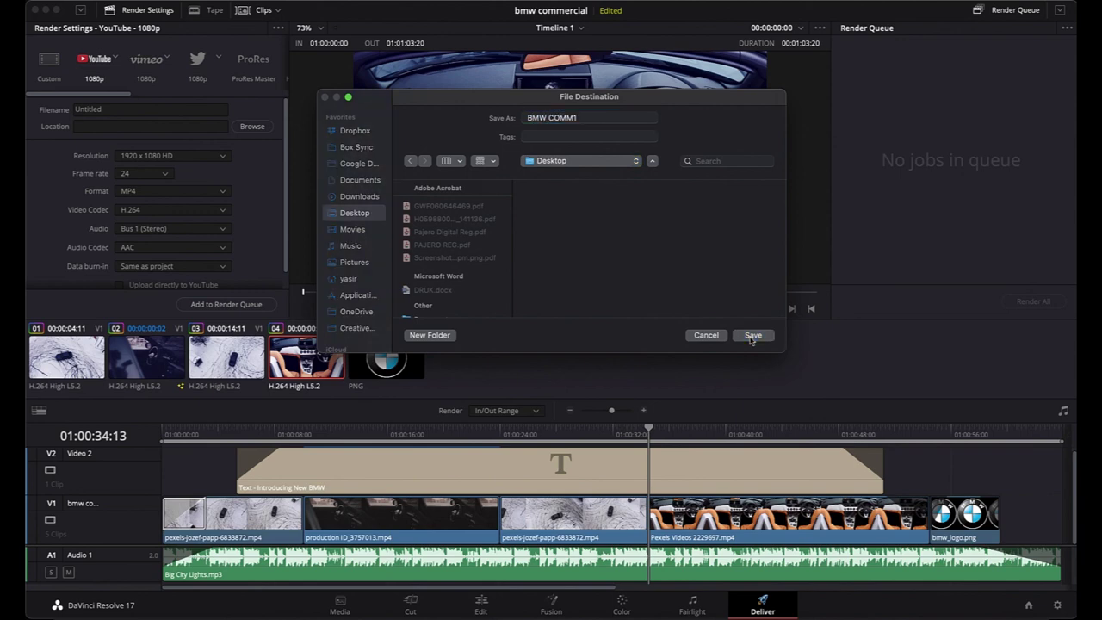
Add a second render job in QuickTime format.
left_click(144, 192)
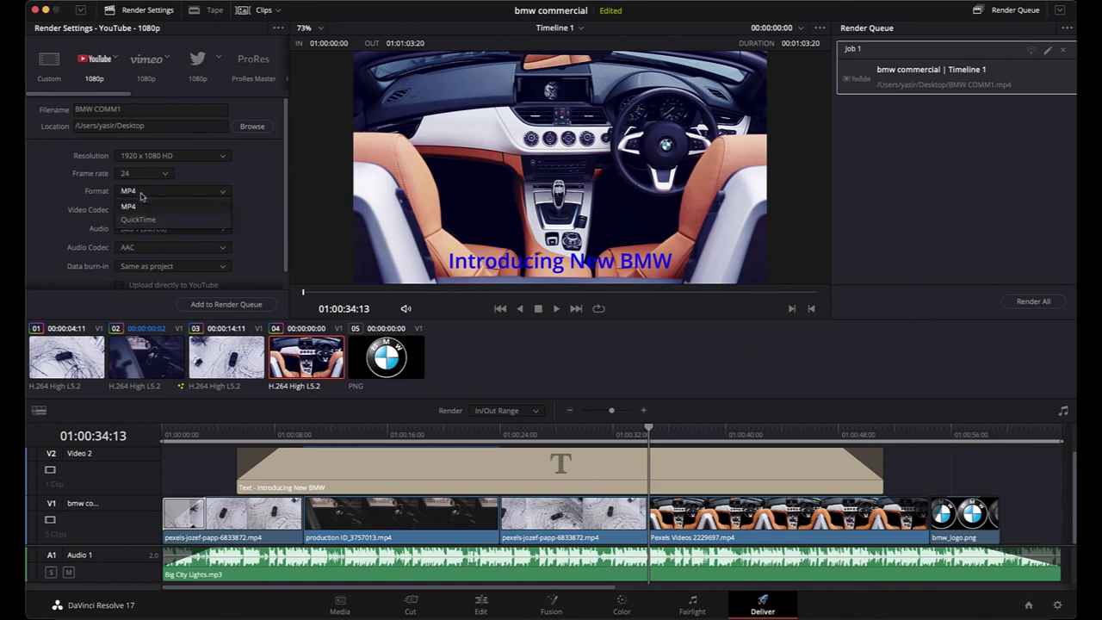
left_click(149, 221)
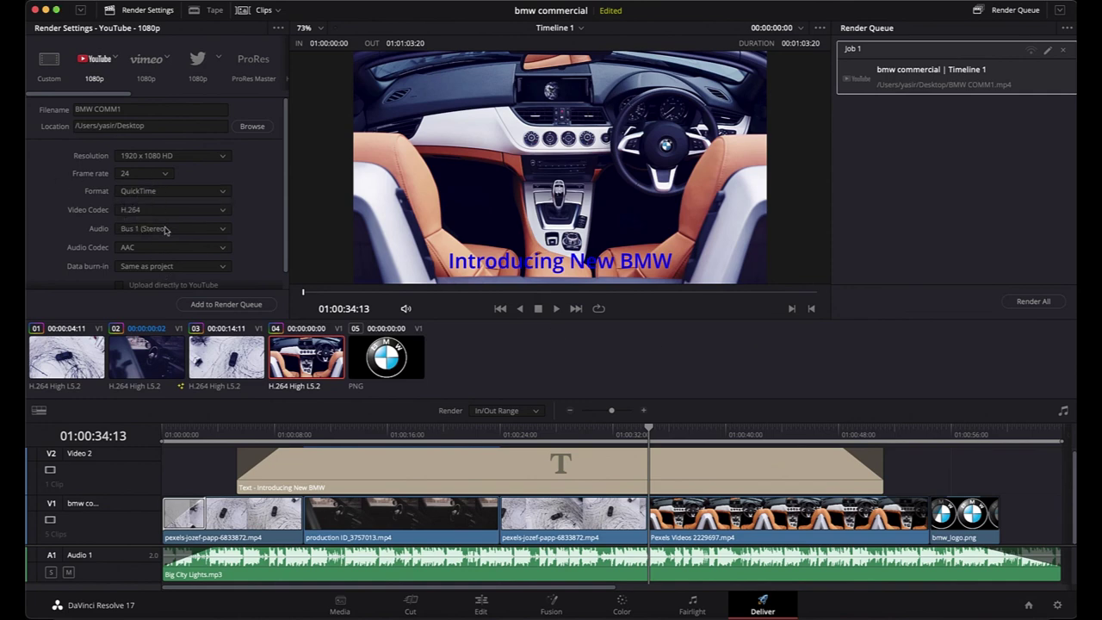
left_click(226, 304)
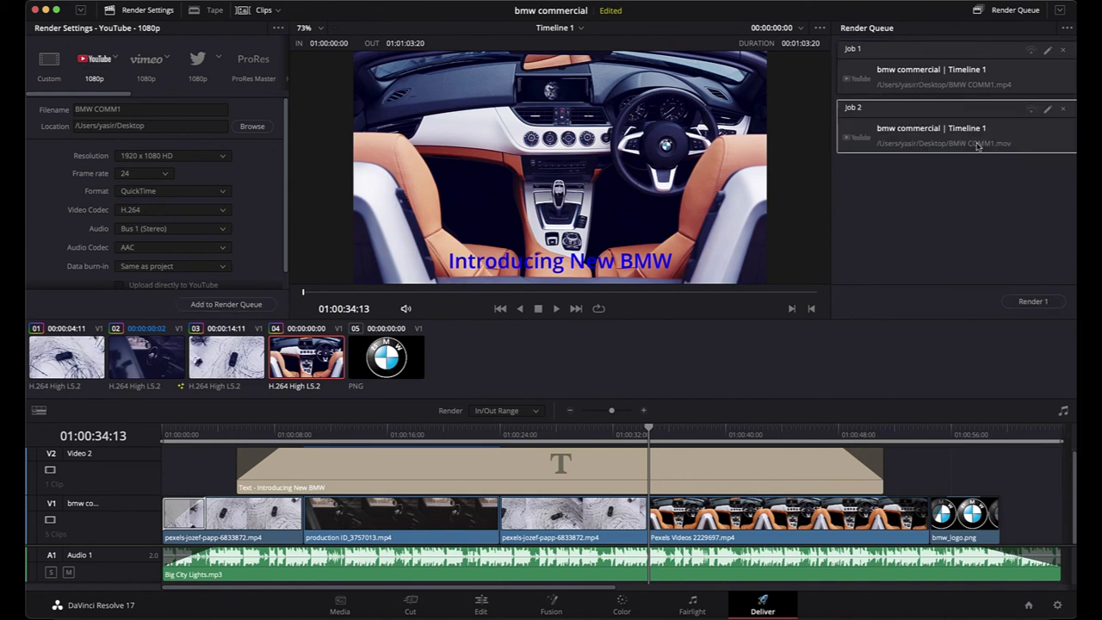
Select both BMW COMM1 jobs in the render queue.
left_click(946, 186)
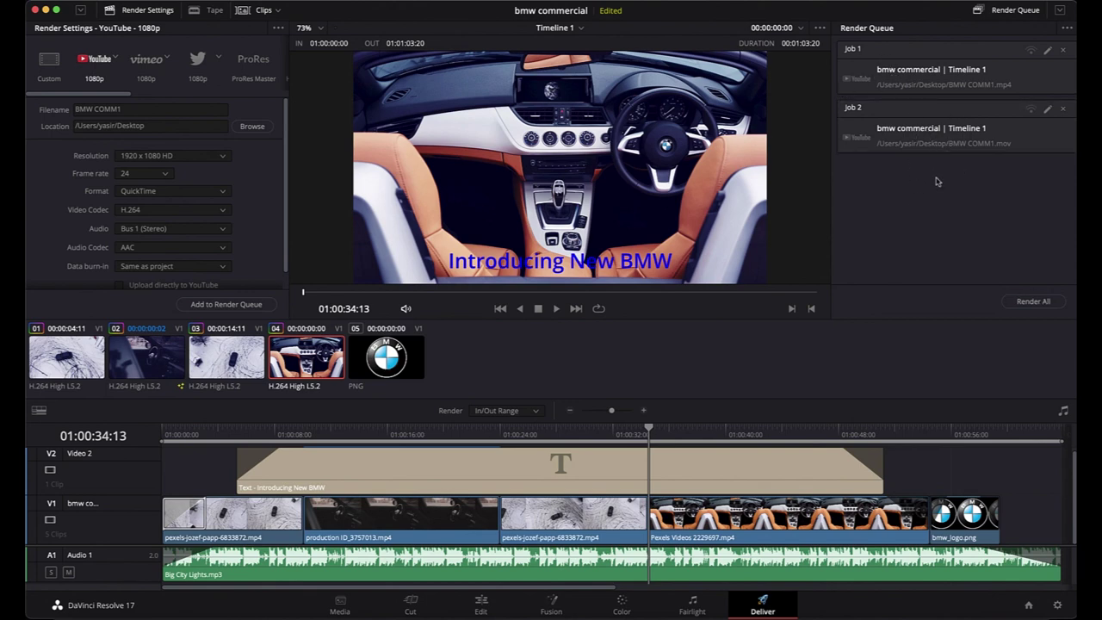
left_click(928, 78)
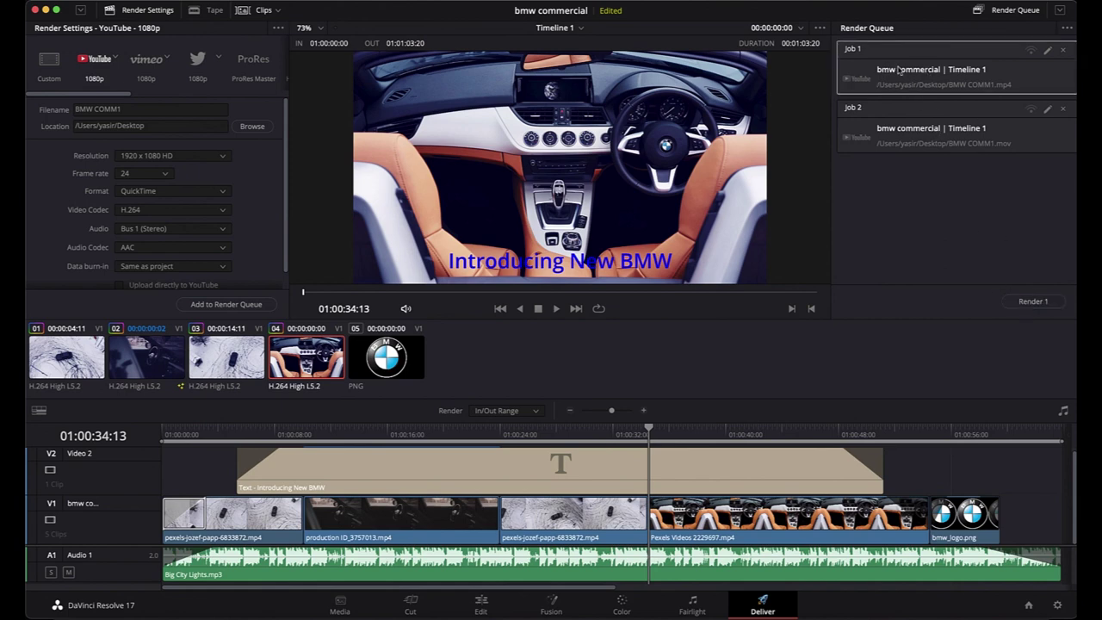
left_click(922, 127)
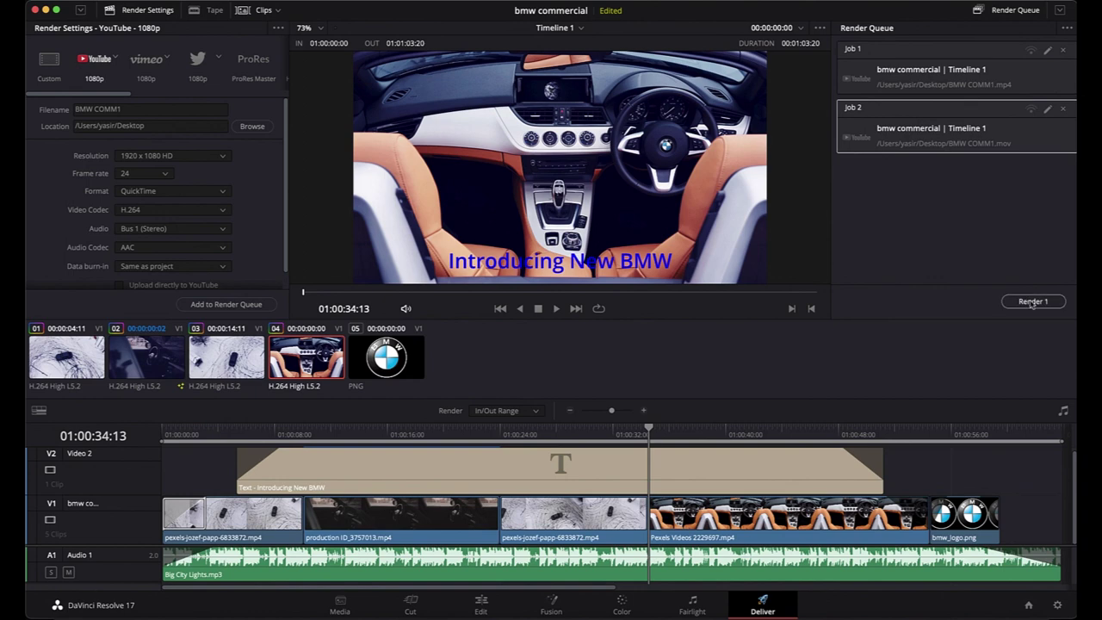
left_click(946, 78, "shift")
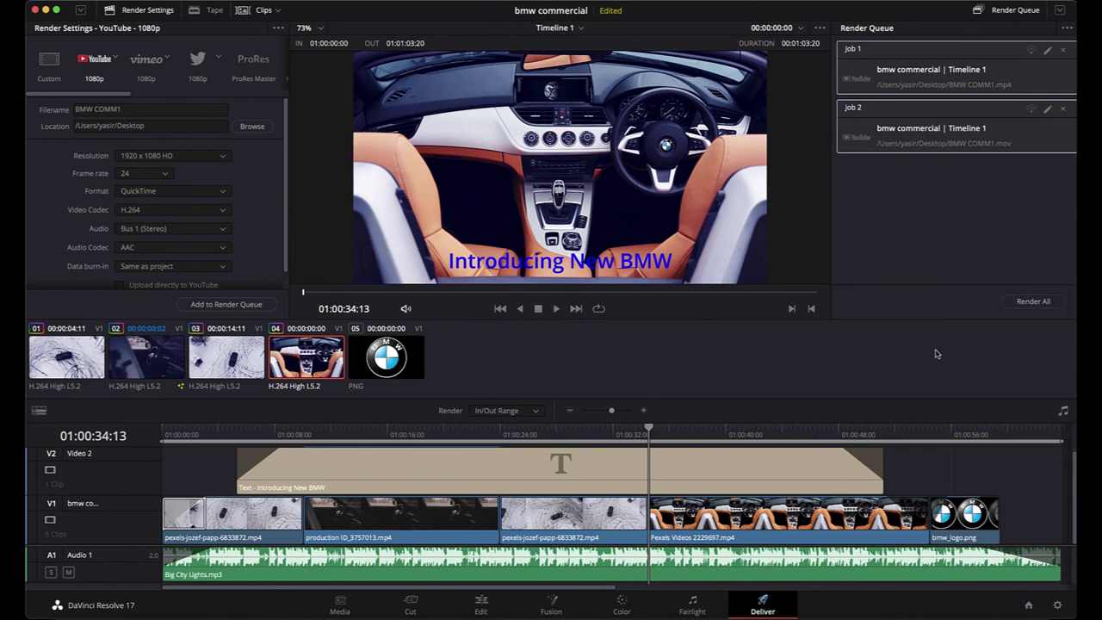
Render all queued BMW COMM1 jobs (MP4 and MOV).
left_click(1032, 302)
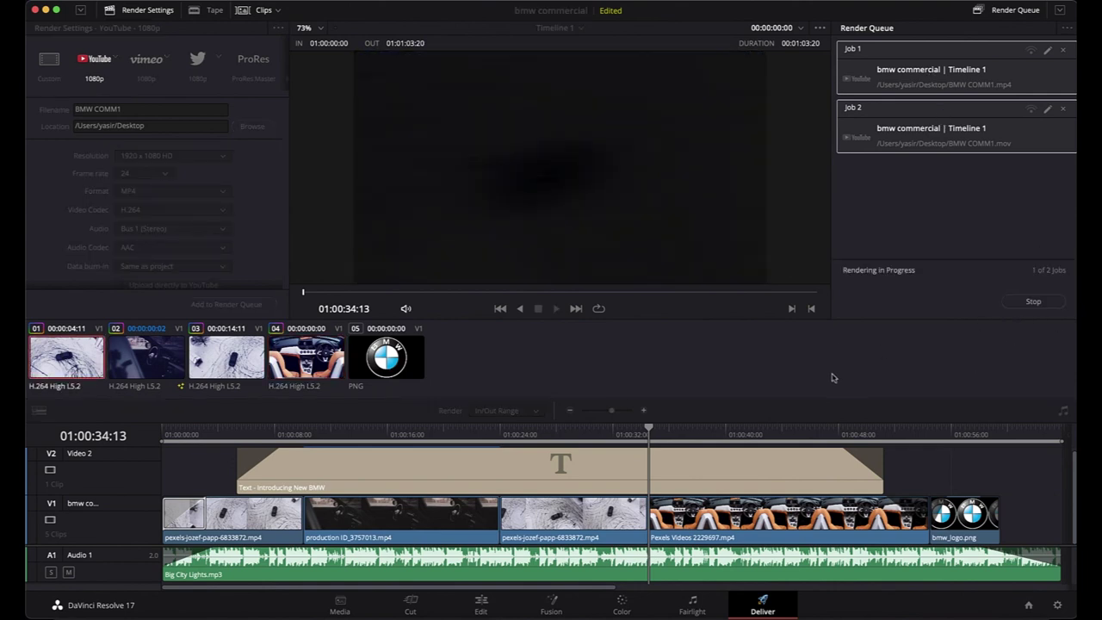